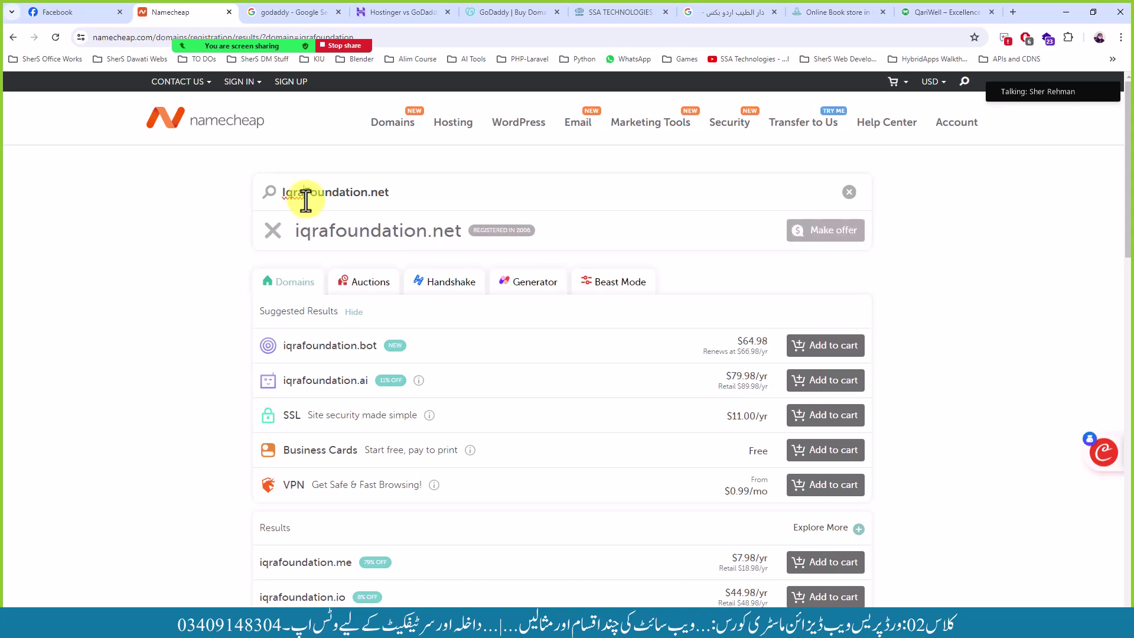
- Search iqra-foundation.net in Namecheap and select its yearly price
{"action": "left_click", "coordinate": [305, 200]}
{"action": "key", "text": "Delete"}
{"action": "type", "text": "-F"}
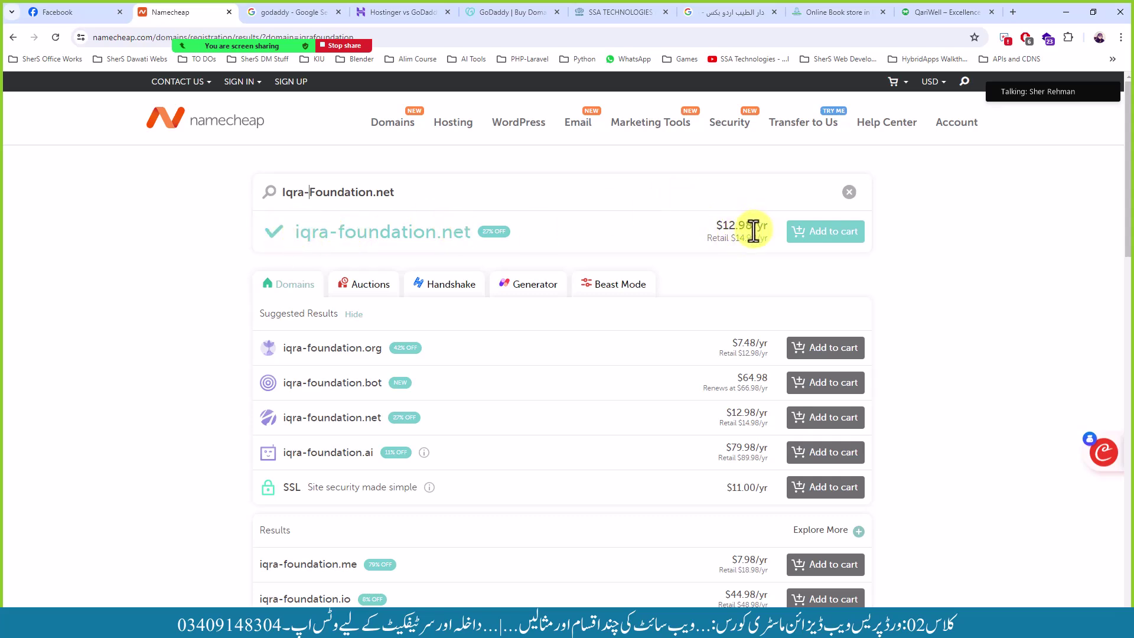
{"action": "left_click_drag", "start_coordinate": [754, 225], "coordinate": [753, 228]}
- Change the search to iqrafoundationpakistan.net to check its availability
{"action": "left_click", "coordinate": [325, 191]}
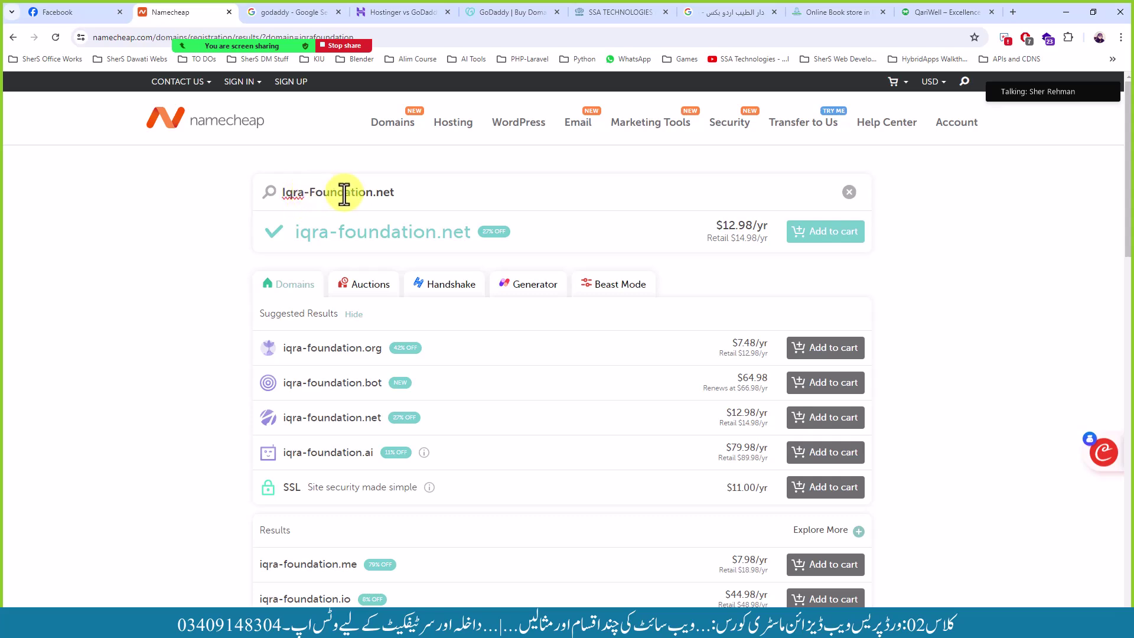
{"action": "left_click_drag", "start_coordinate": [373, 192], "coordinate": [305, 192]}
{"action": "type", "text": "f"}
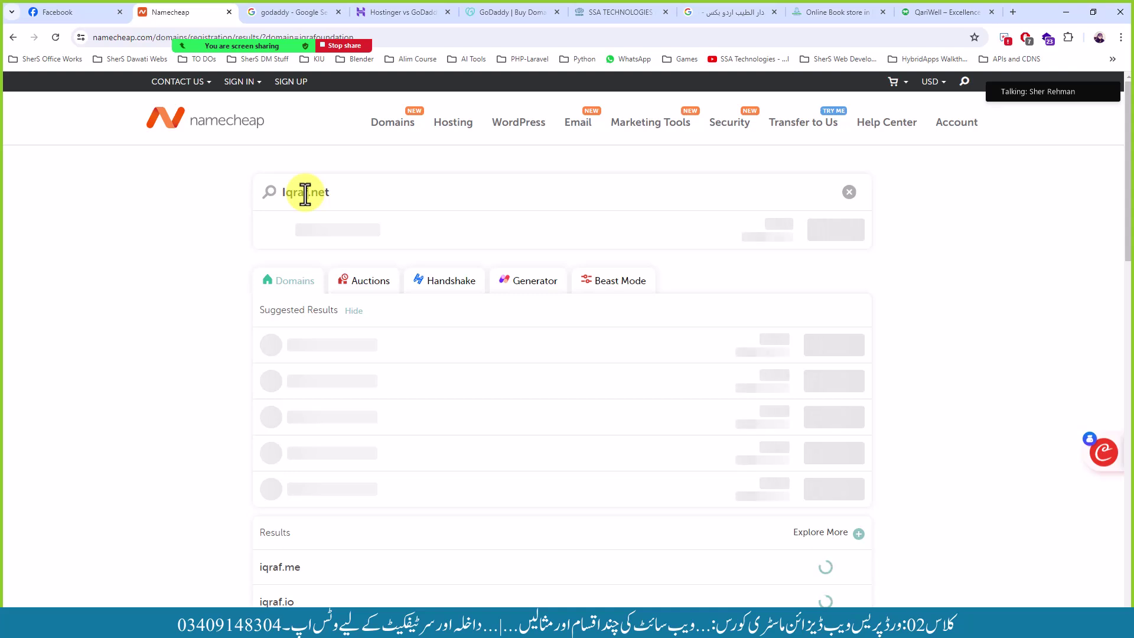
{"action": "type", "text": "oundation"}
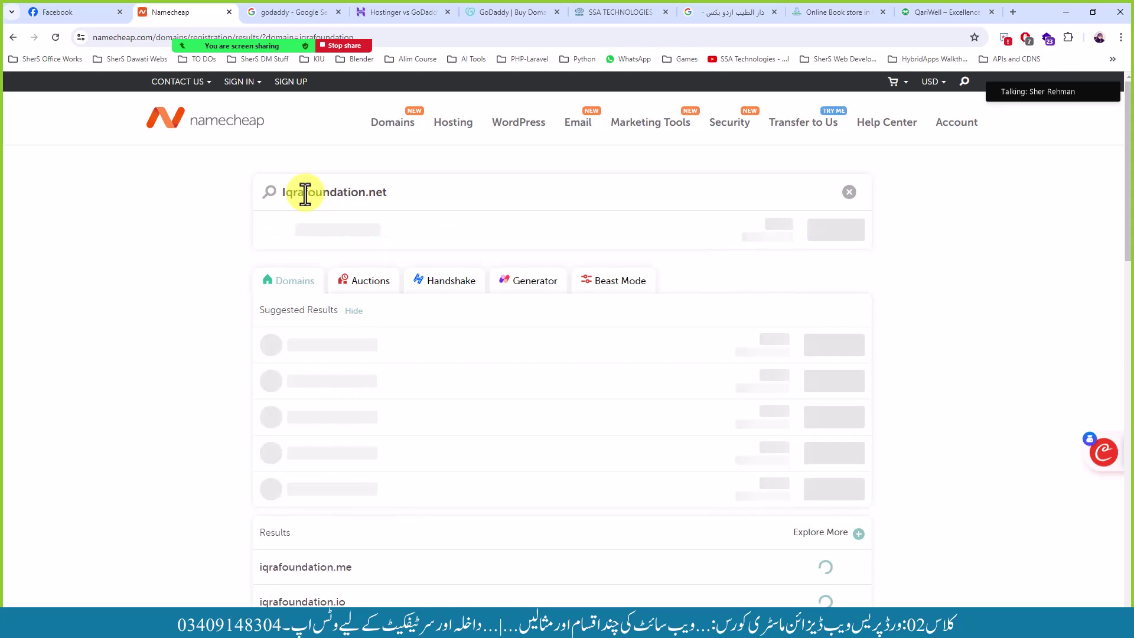
{"action": "type", "text": "pakistan"}
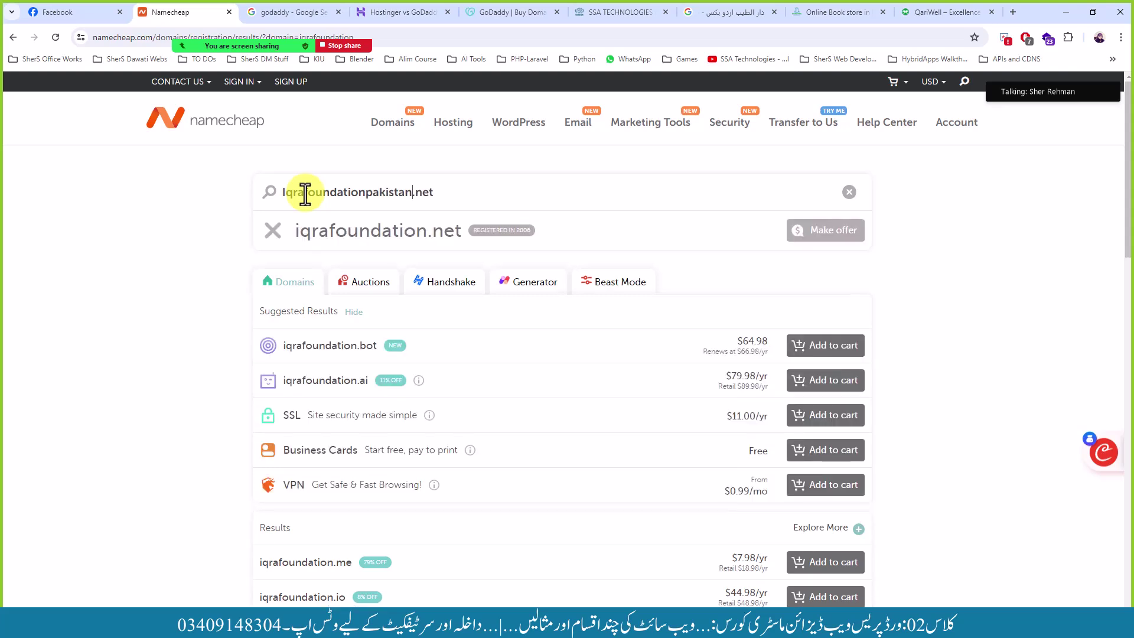
- Search iqrafoundationlahore.net and select the available name ($12.98/yr)
{"action": "left_click_drag", "start_coordinate": [412, 200], "coordinate": [363, 199]}
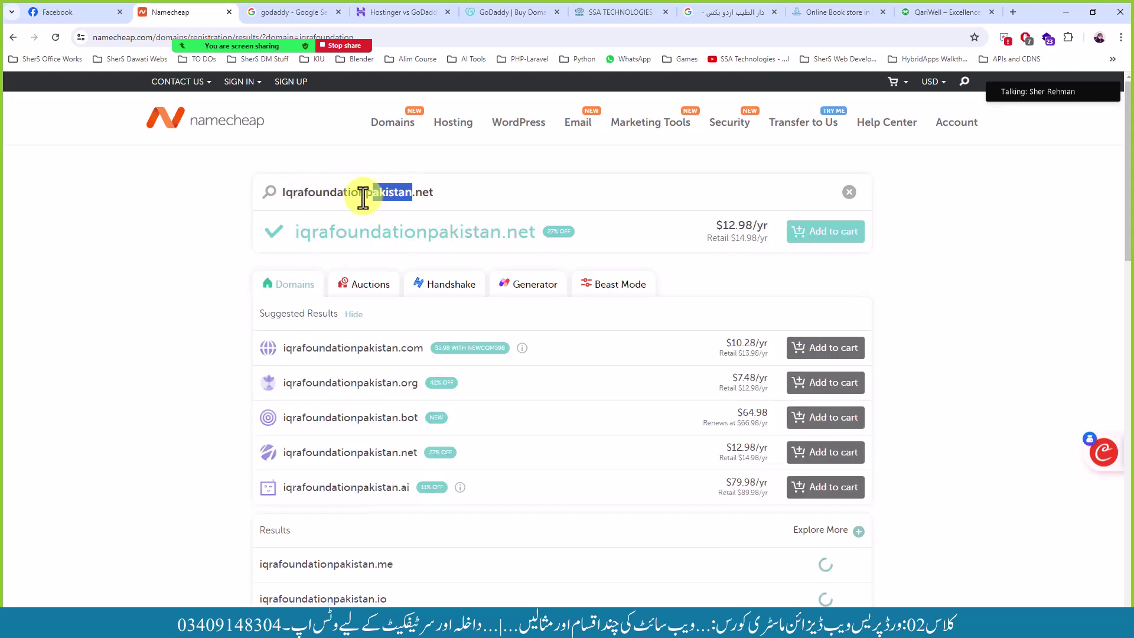
{"action": "type", "text": "tionlah"}
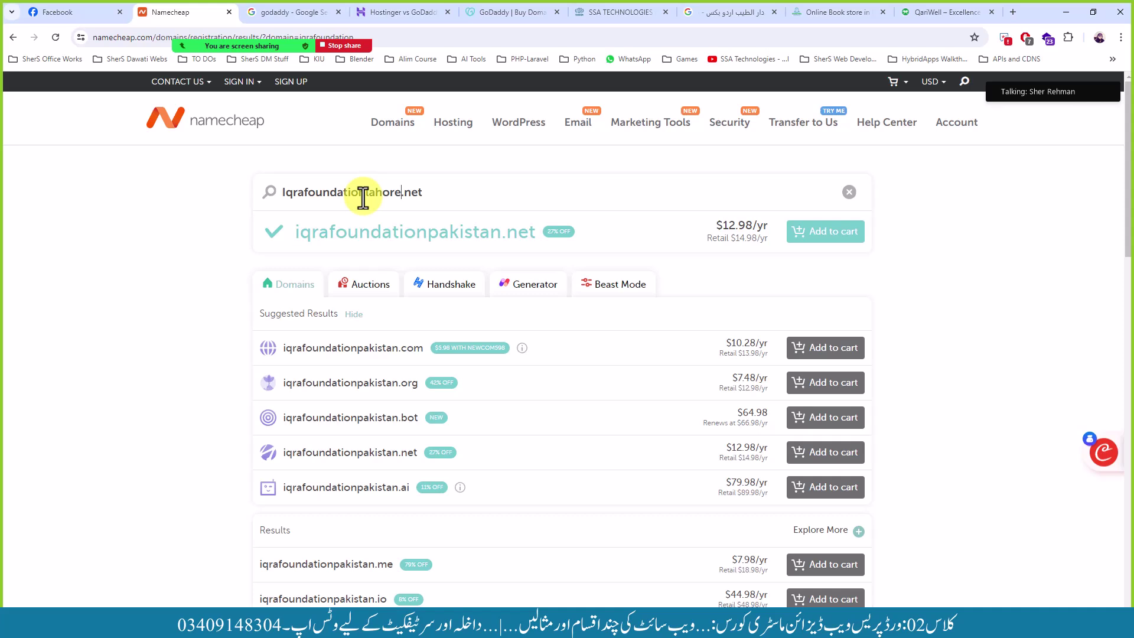
{"action": "type", "text": "ore"}
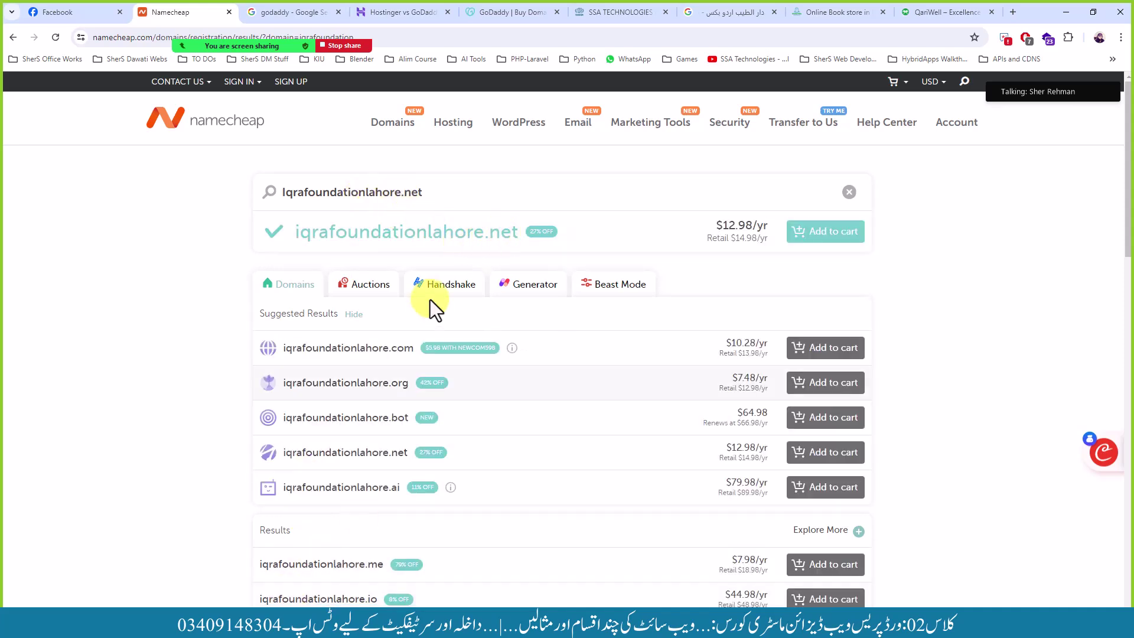
{"action": "left_click_drag", "start_coordinate": [518, 232], "coordinate": [294, 239]}
{"action": "key", "text": "ctrl+c"}
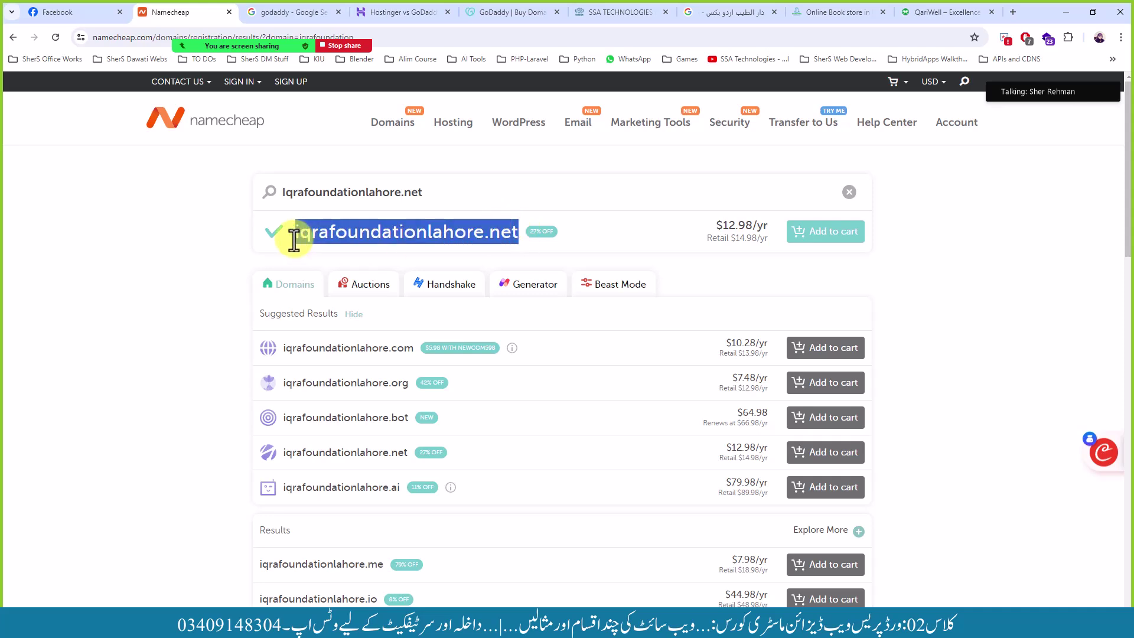
{"action": "left_click", "coordinate": [319, 625]}
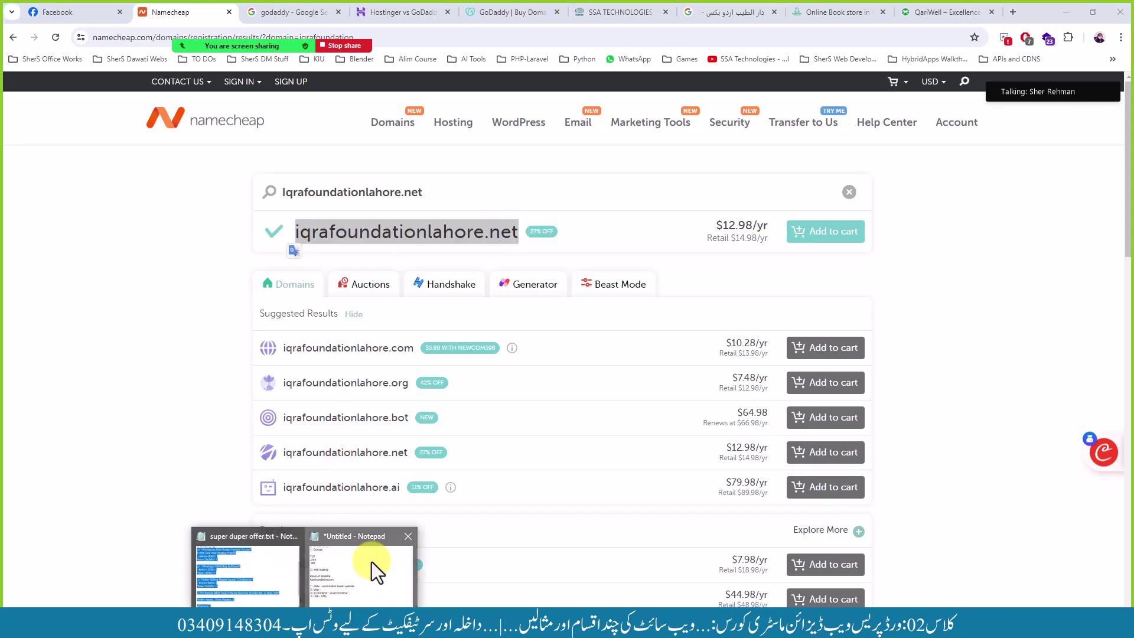
- Paste iqrafoundationlahore.net into the Notepad notes on its own line
{"action": "left_click", "coordinate": [371, 561]}
{"action": "key", "text": "ctrl+v"}
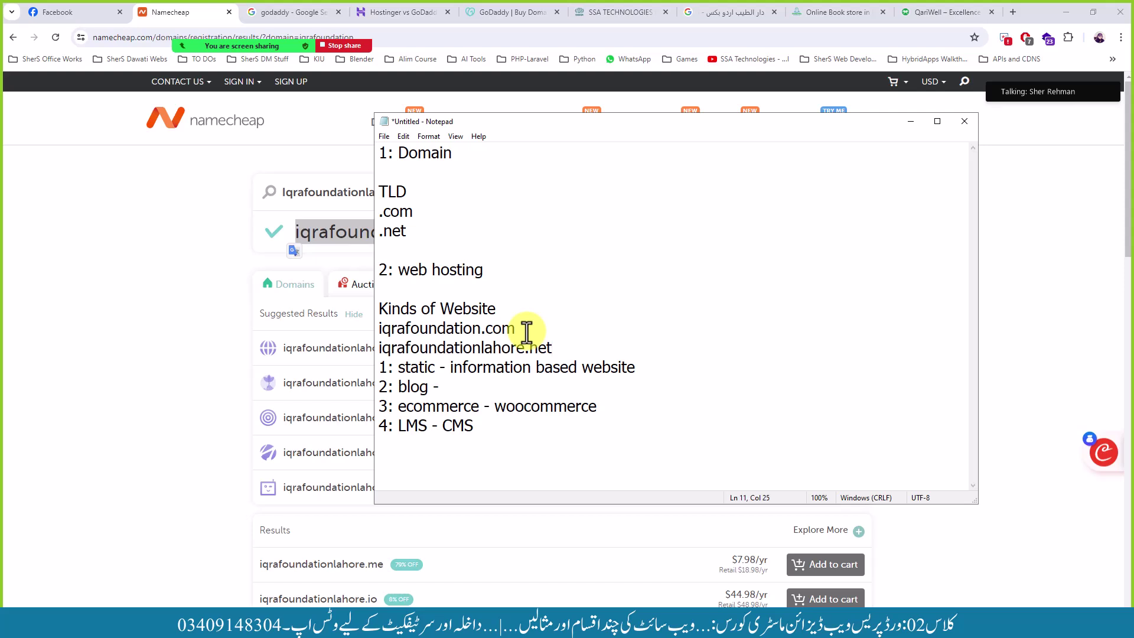
{"action": "key", "text": "Return"}
{"action": "key", "text": "Return"}
{"action": "key", "text": "Return"}
{"action": "key", "text": "Return"}
{"action": "left_click", "coordinate": [393, 371]}
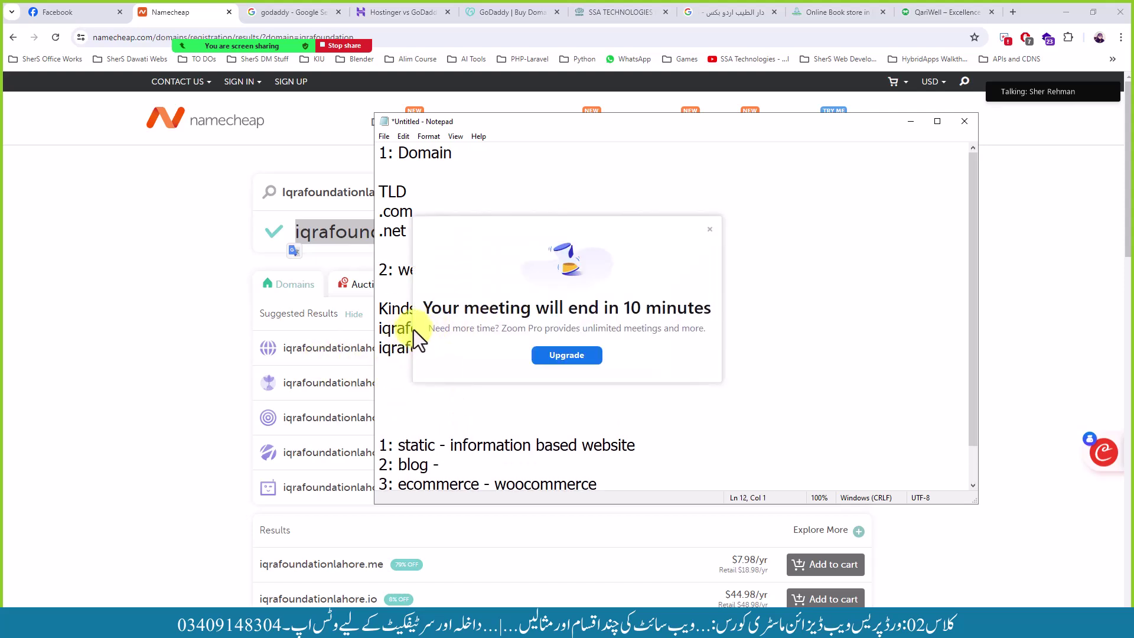
{"action": "left_click", "coordinate": [711, 228]}
- Hyphenate iqrafoundation.com to iqra-foundation.com and add a .net copy below it
{"action": "left_click", "coordinate": [406, 328]}
{"action": "type", "text": "-"}
{"action": "left_click_drag", "start_coordinate": [520, 331], "coordinate": [379, 333]}
{"action": "key", "text": "ctrl+c"}
{"action": "left_click", "coordinate": [425, 367]}
{"action": "key", "text": "ctrl+v"}
{"action": "left_click_drag", "start_coordinate": [521, 368], "coordinate": [493, 368]}
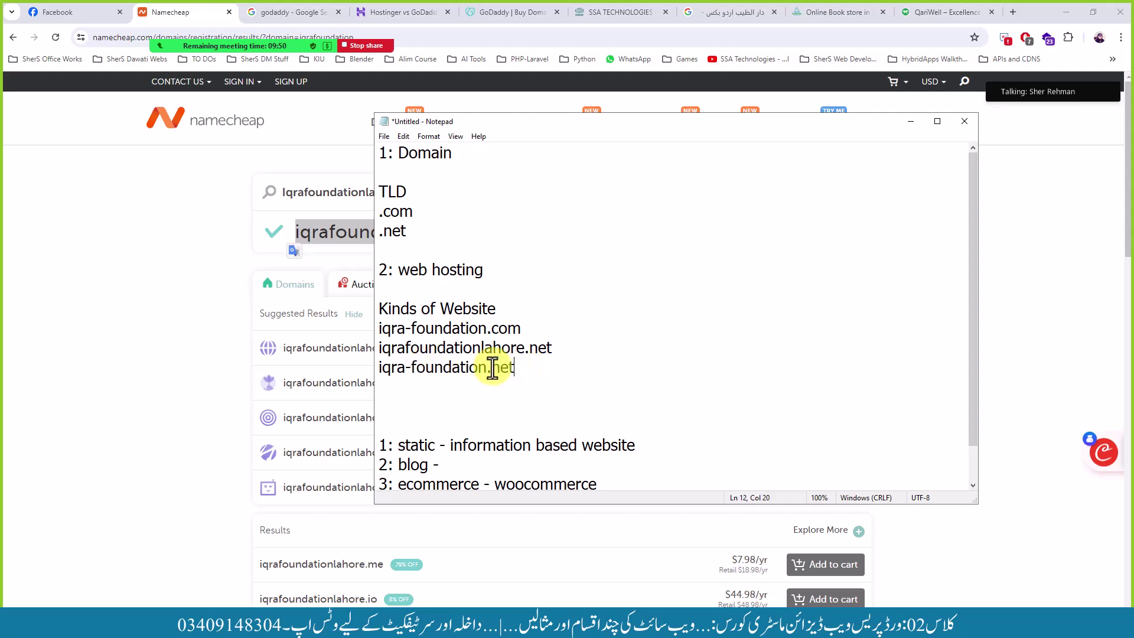
- Review the three candidate domains in the notes, then go back to Namecheap
{"action": "left_click_drag", "start_coordinate": [517, 368], "coordinate": [379, 331]}
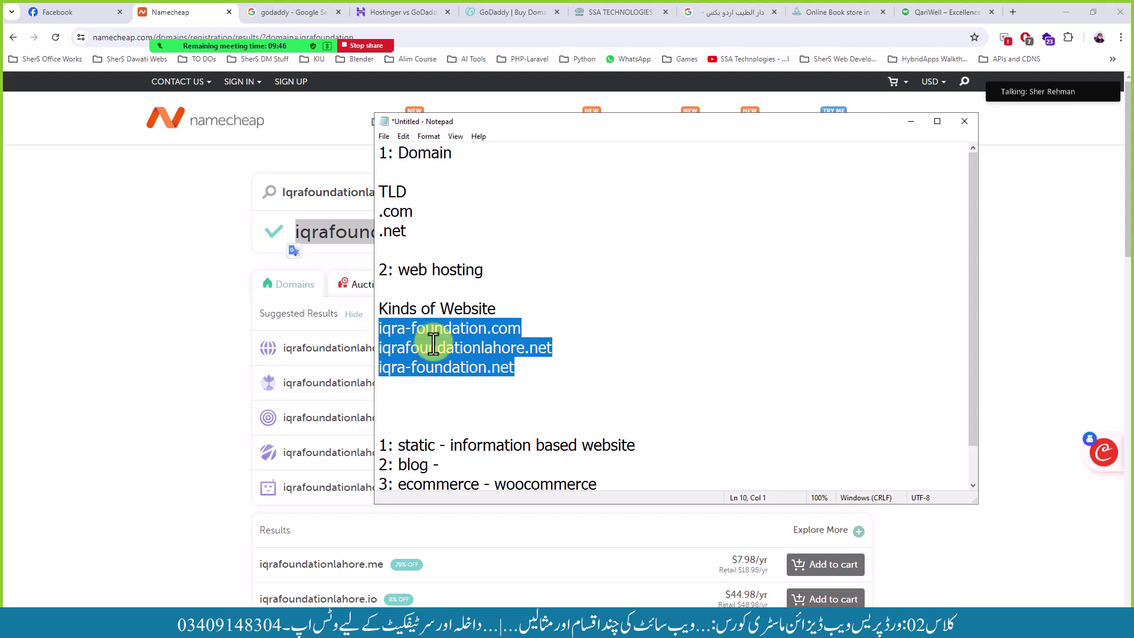
{"action": "left_click", "coordinate": [413, 369]}
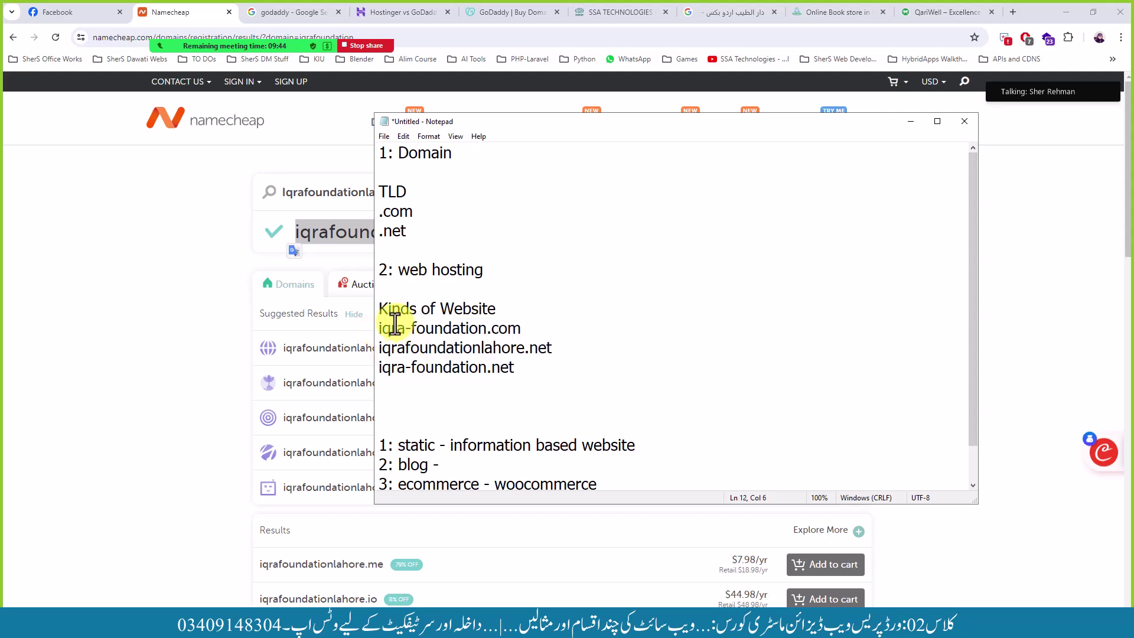
{"action": "left_click_drag", "start_coordinate": [379, 326], "coordinate": [510, 374]}
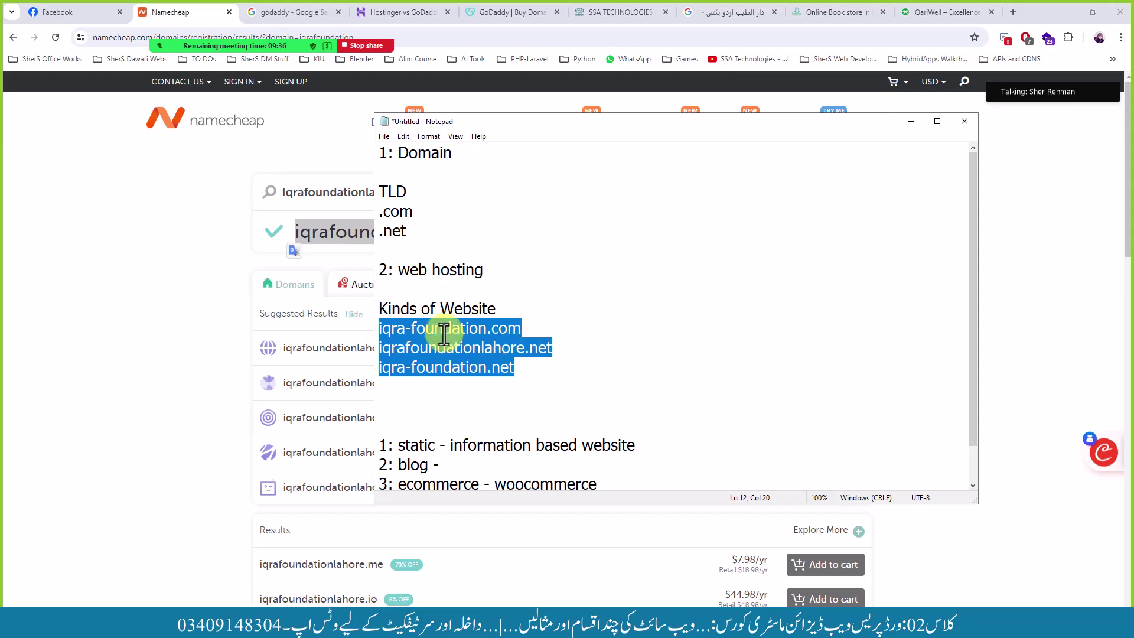
{"action": "left_click", "coordinate": [443, 328]}
{"action": "left_click", "coordinate": [519, 372]}
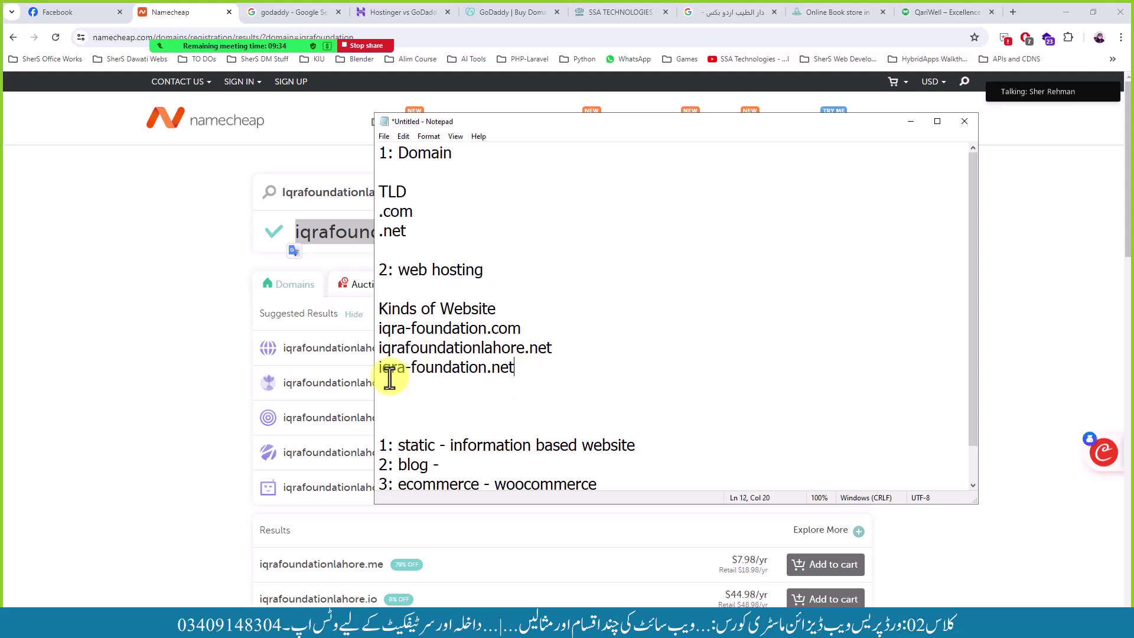
{"action": "left_click", "coordinate": [322, 237]}
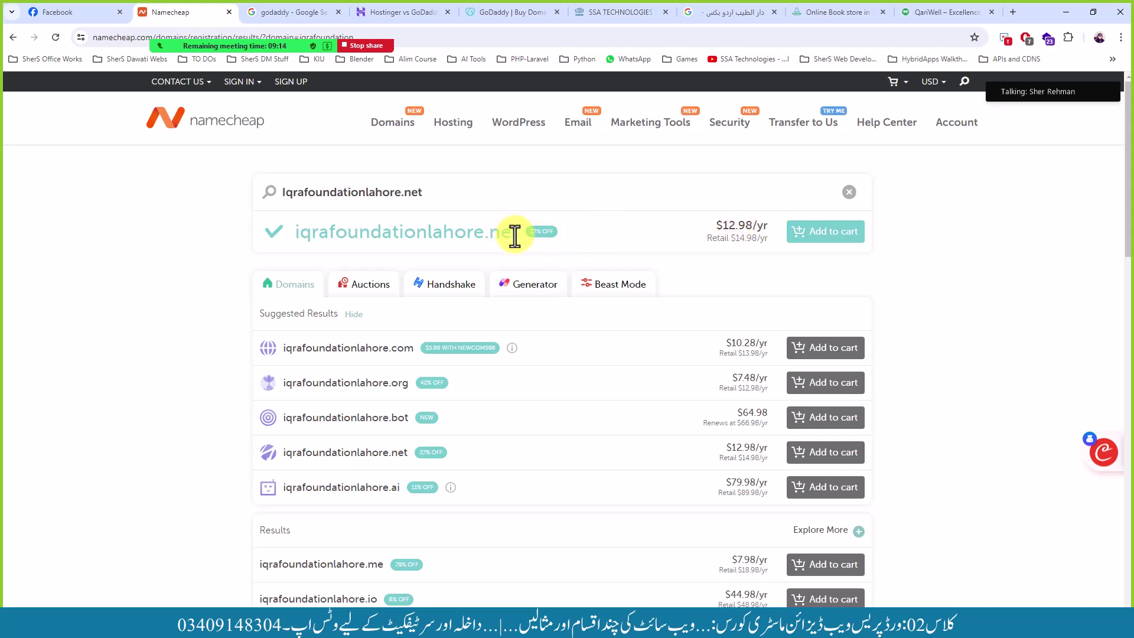
- Take the $12.98 price and search Google for '13 usd to pkr' in another tab
{"action": "left_click_drag", "start_coordinate": [517, 236], "coordinate": [393, 232]}
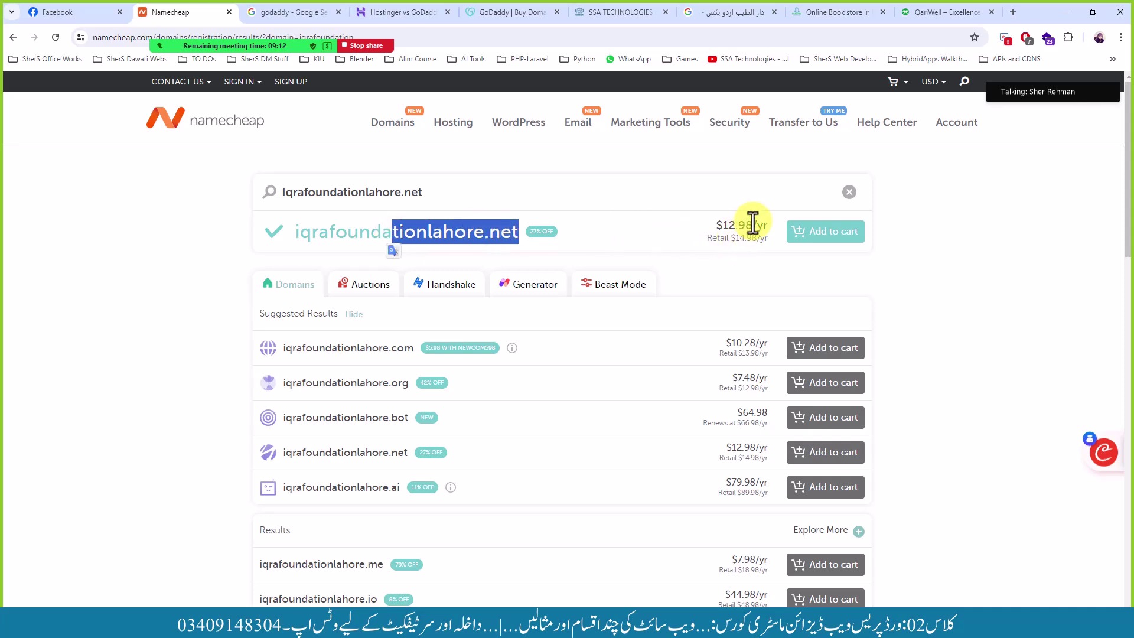
{"action": "left_click_drag", "start_coordinate": [753, 225], "coordinate": [716, 225]}
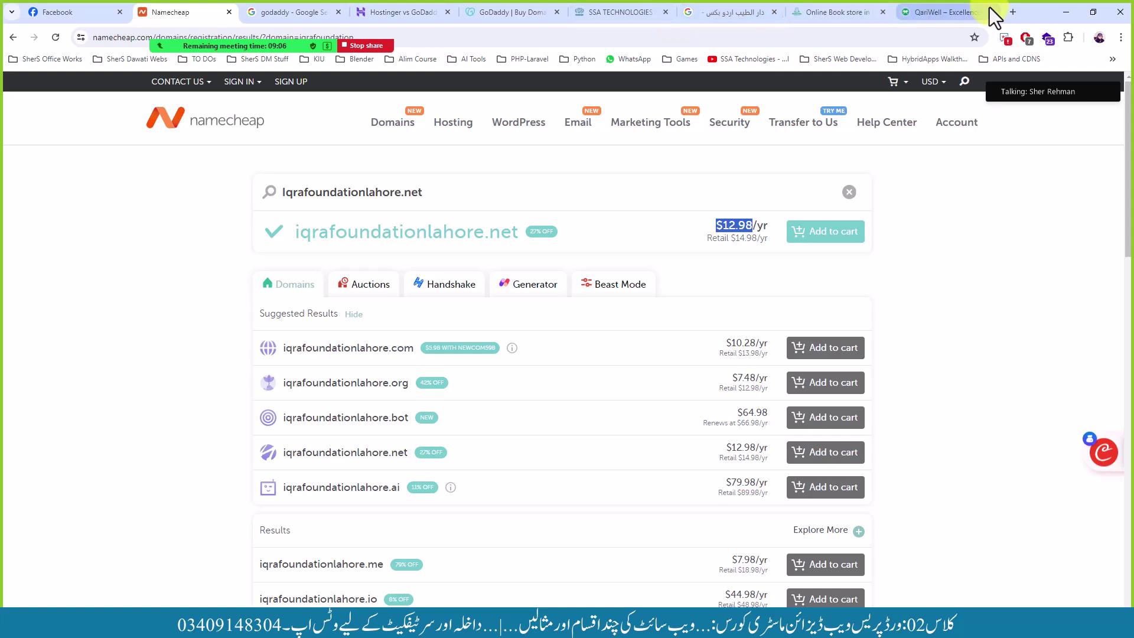
{"action": "left_click", "coordinate": [957, 12]}
{"action": "left_click", "coordinate": [779, 41]}
{"action": "type", "text": "13 usd to "}
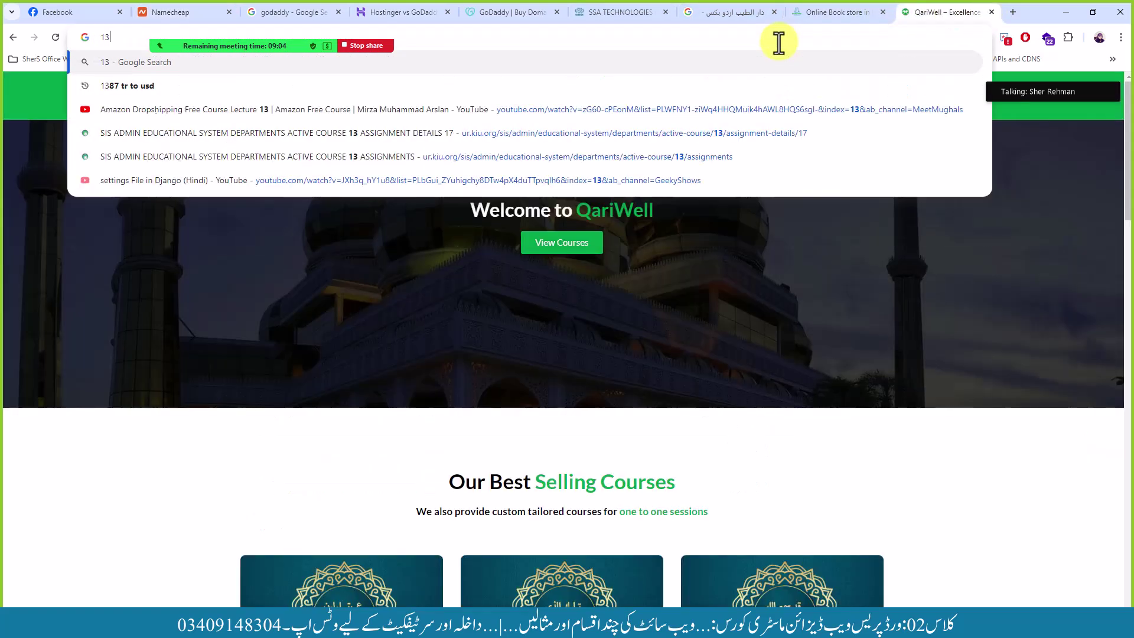
{"action": "type", "text": "pkr"}
{"action": "key", "text": "Return"}
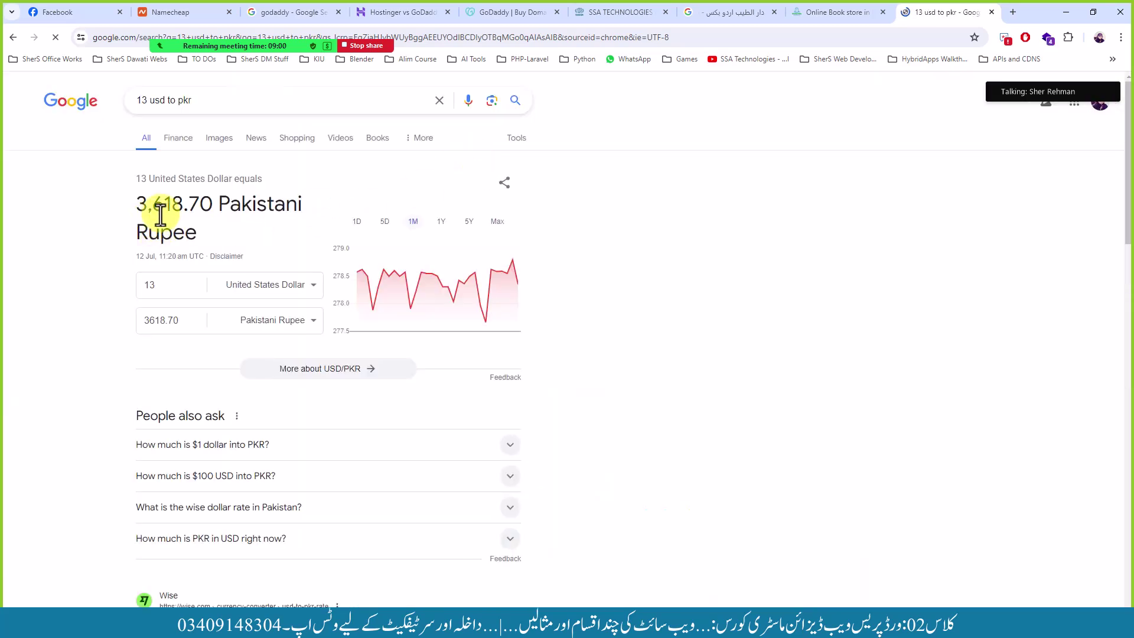
- View the 3,618.70 PKR conversion, then return to the Namecheap results tab
{"action": "left_click", "coordinate": [160, 101]}
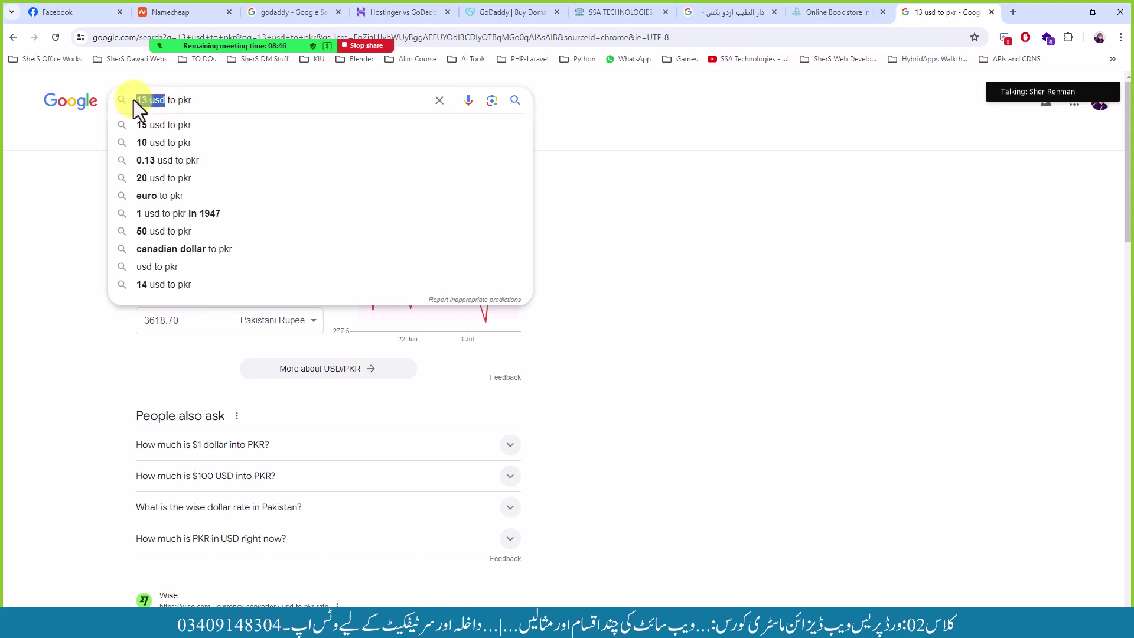
{"action": "left_click", "coordinate": [617, 113]}
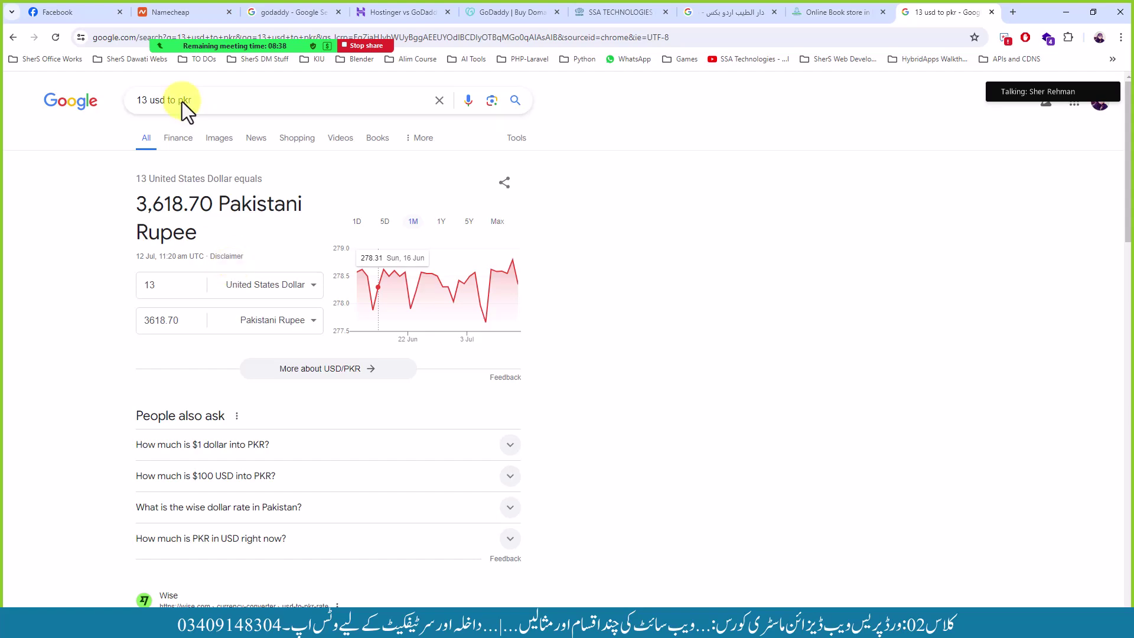
{"action": "mouse_move", "coordinate": [183, 18]}
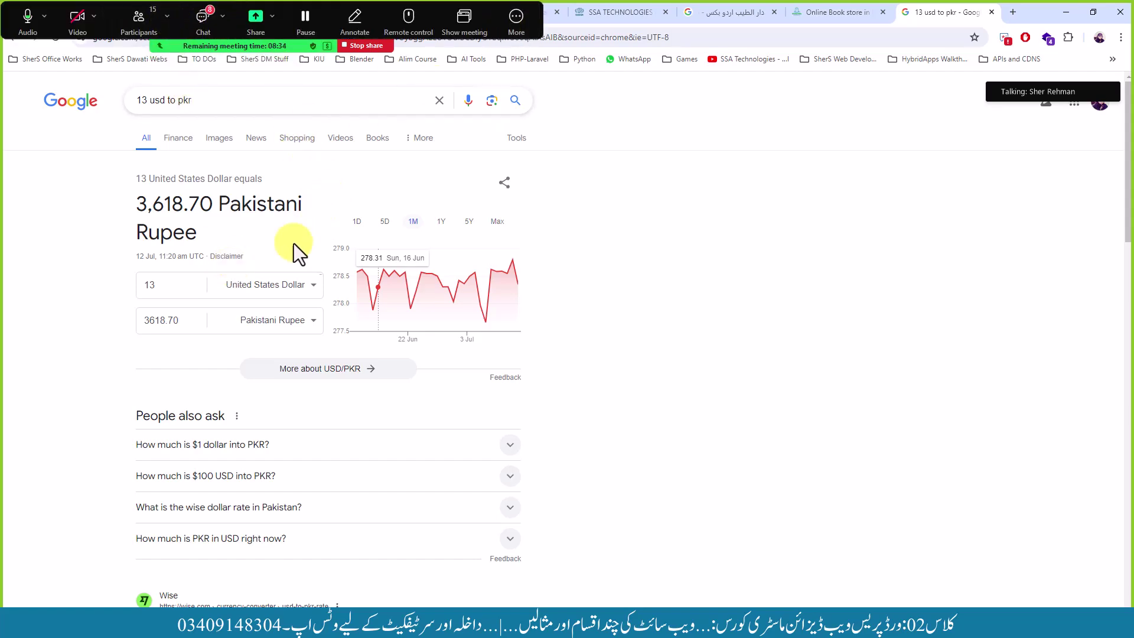
{"action": "left_click", "coordinate": [175, 13]}
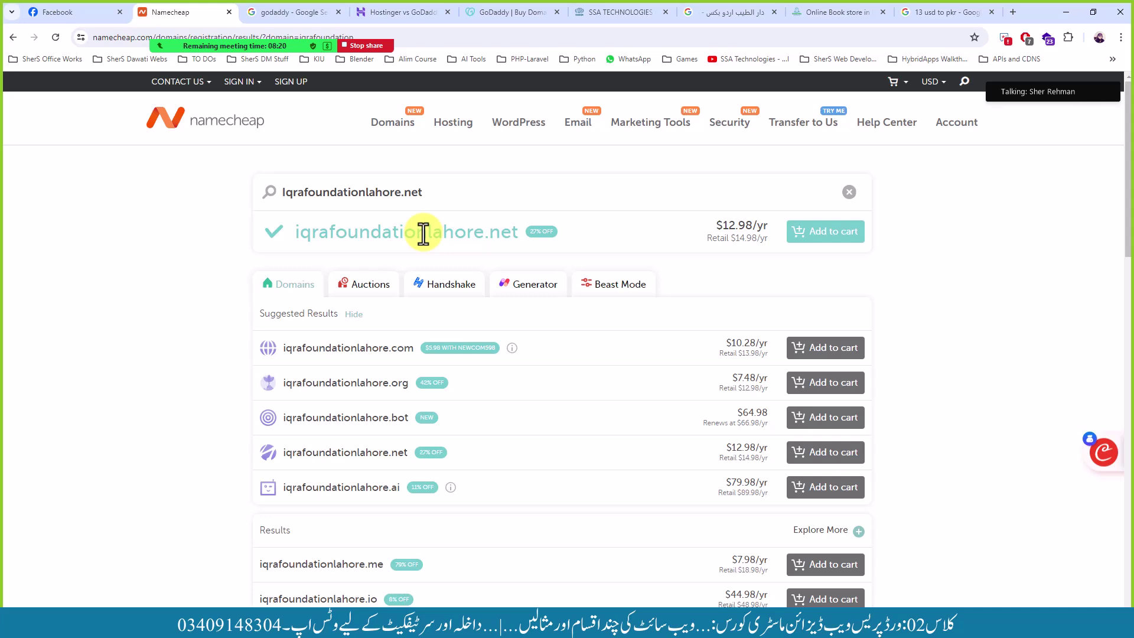
- Open the Dar Abi Tayyab result from the Urdu Google search in a new tab
{"action": "left_click_drag", "start_coordinate": [527, 232], "coordinate": [347, 232]}
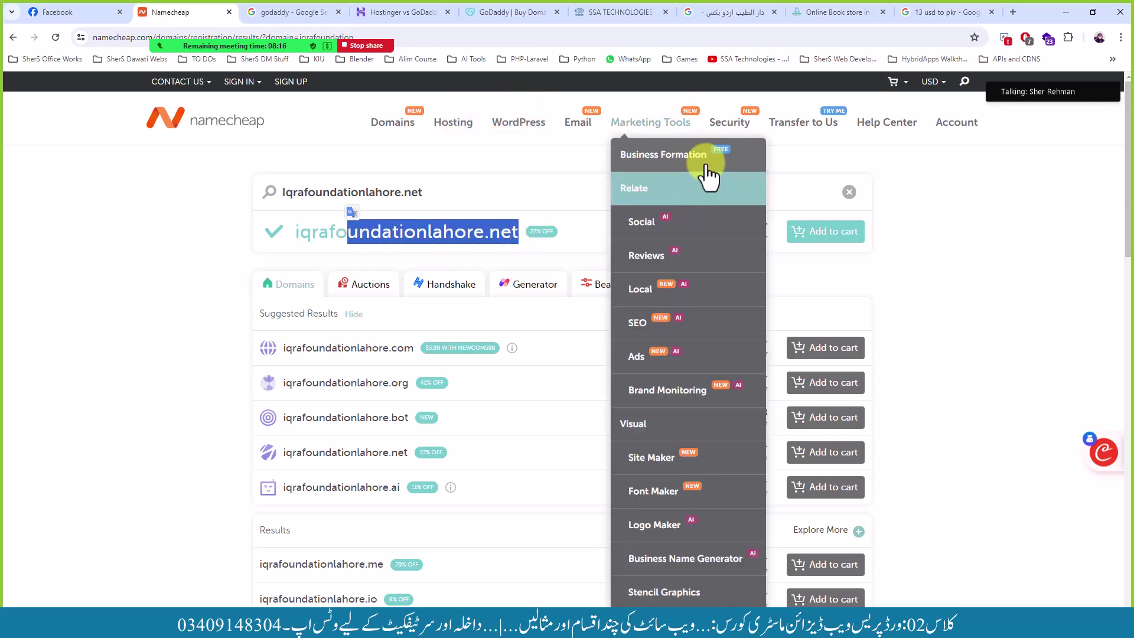
{"action": "left_click", "coordinate": [820, 12]}
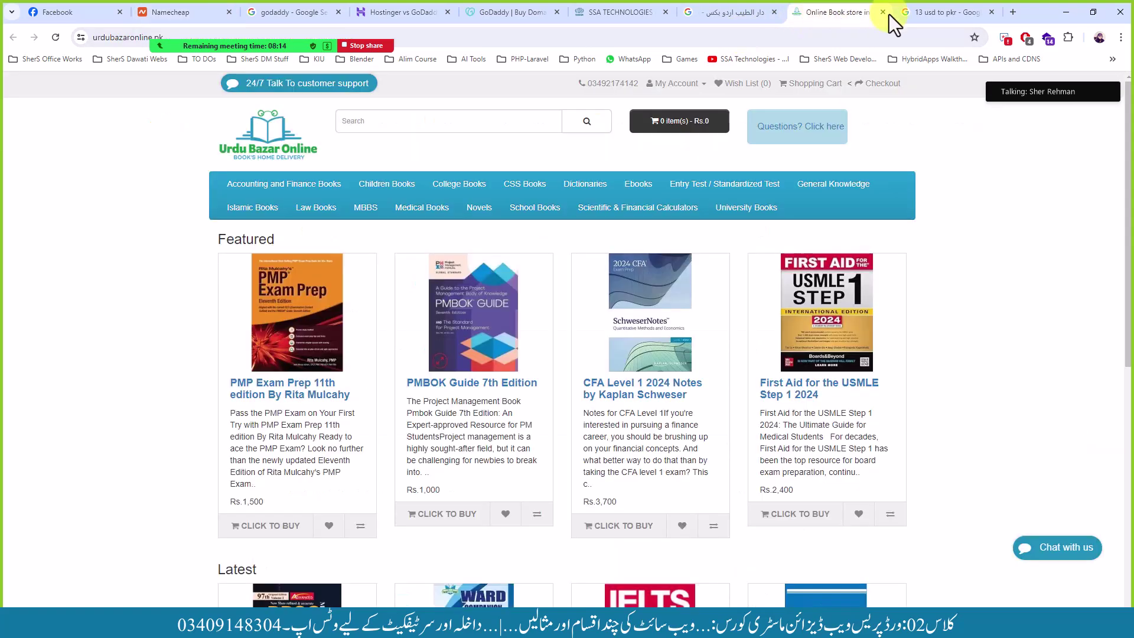
{"action": "left_click", "coordinate": [753, 16]}
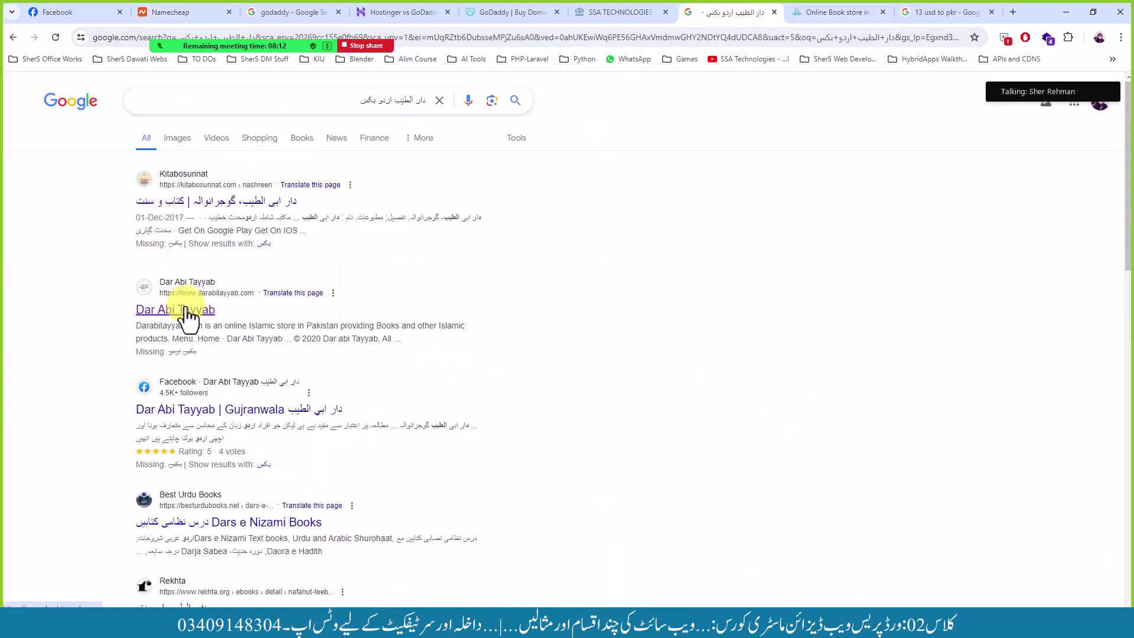
{"action": "middle_click", "coordinate": [187, 313]}
{"action": "left_click", "coordinate": [732, 12]}
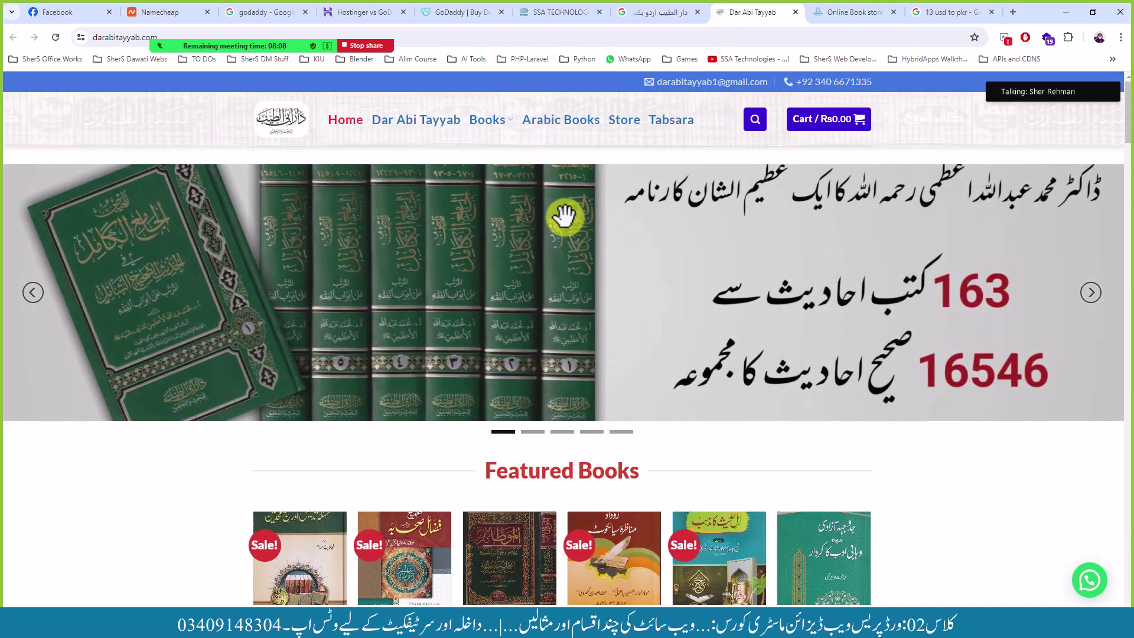
- Scroll through the Dar Abi Tayyab site, then return to the Namecheap results
{"action": "scroll", "coordinate": [781, 335], "scroll_direction": "down", "scroll_amount": 7}
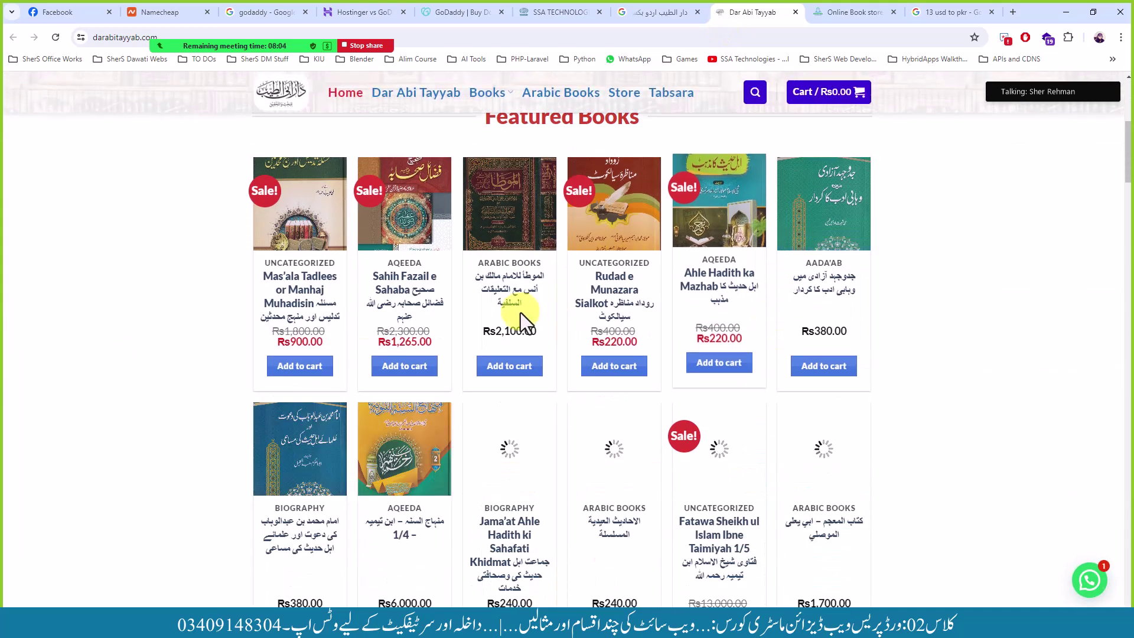
{"action": "scroll", "coordinate": [532, 309], "scroll_direction": "up", "scroll_amount": 7}
{"action": "scroll", "coordinate": [620, 375], "scroll_direction": "down", "scroll_amount": 4}
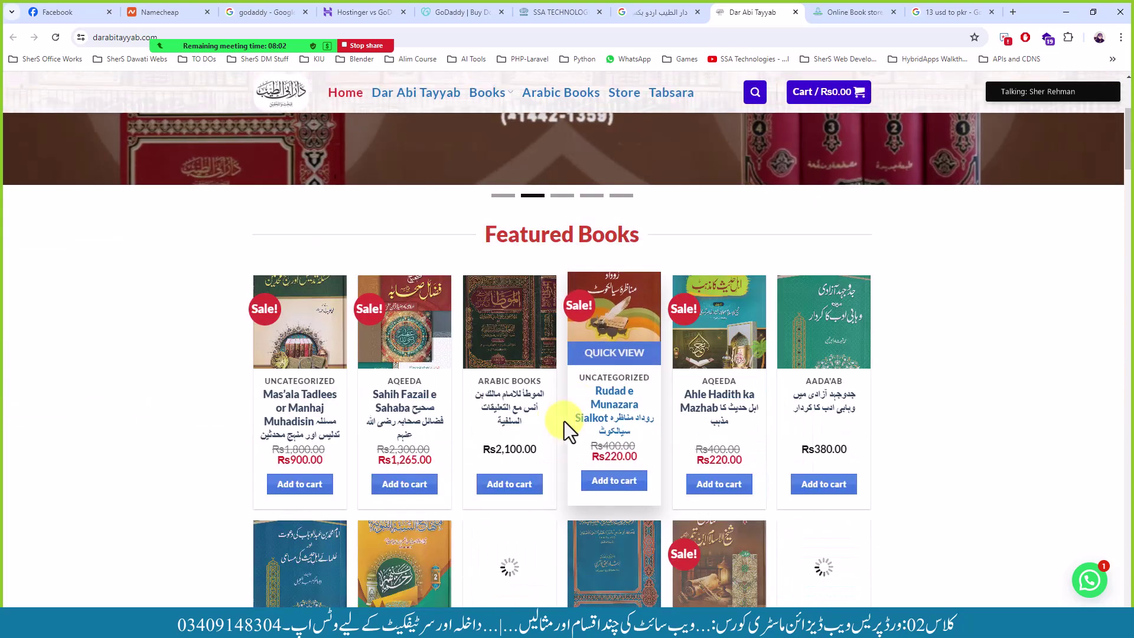
{"action": "scroll", "coordinate": [537, 398], "scroll_direction": "down", "scroll_amount": 2}
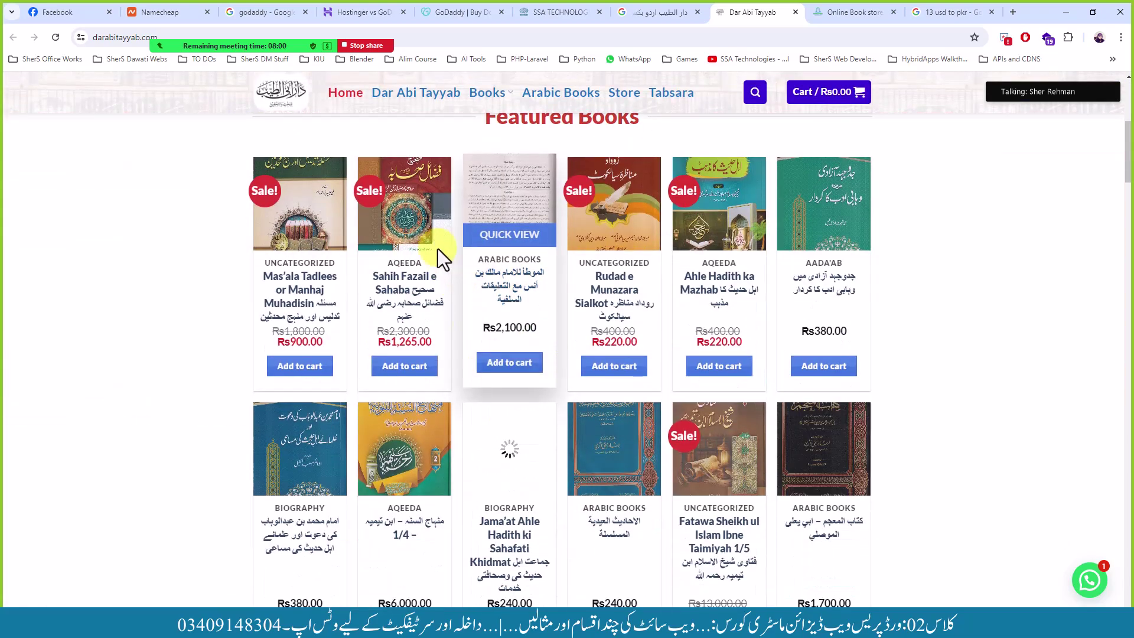
{"action": "scroll", "coordinate": [445, 265], "scroll_direction": "up", "scroll_amount": 1}
{"action": "scroll", "coordinate": [437, 354], "scroll_direction": "up", "scroll_amount": 1}
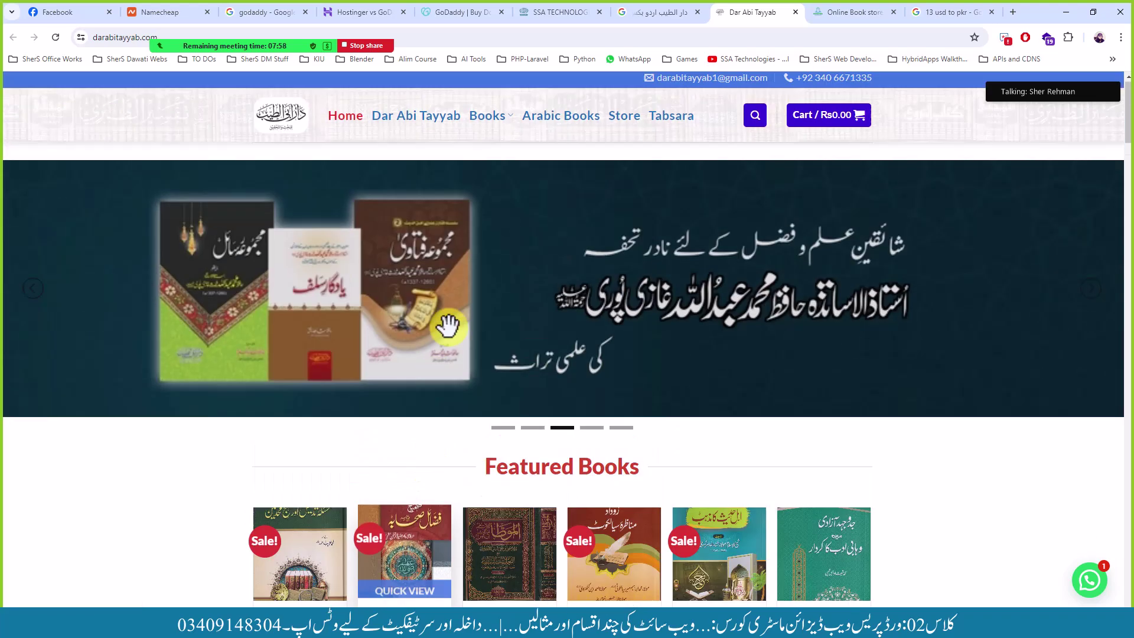
{"action": "scroll", "coordinate": [434, 370], "scroll_direction": "up", "scroll_amount": 4}
{"action": "mouse_move", "coordinate": [365, 6]}
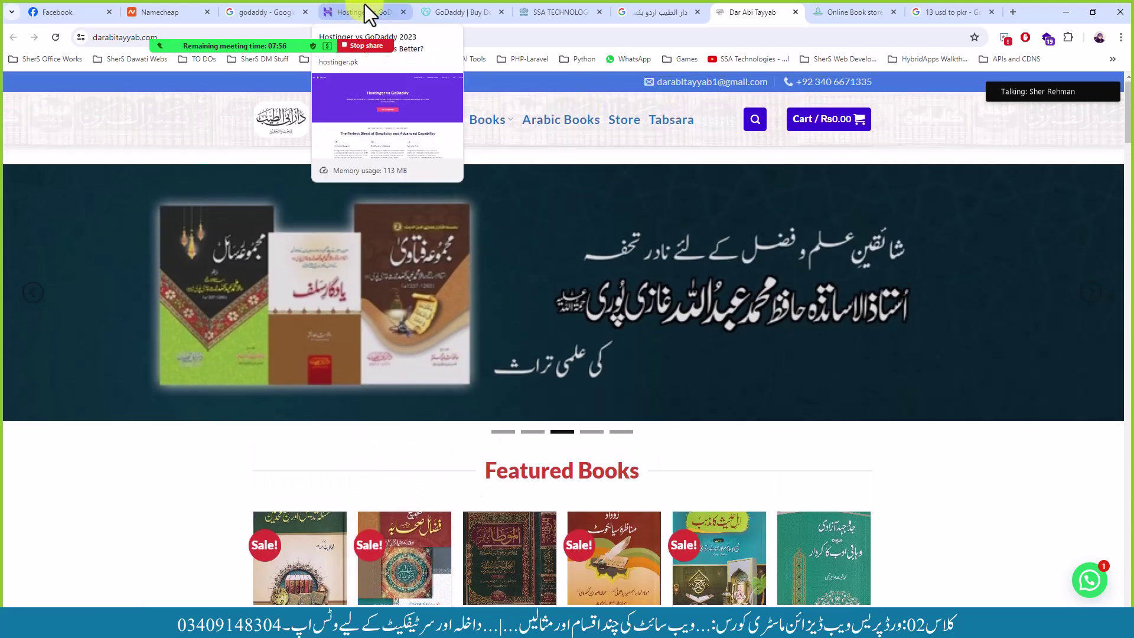
{"action": "left_click", "coordinate": [363, 13]}
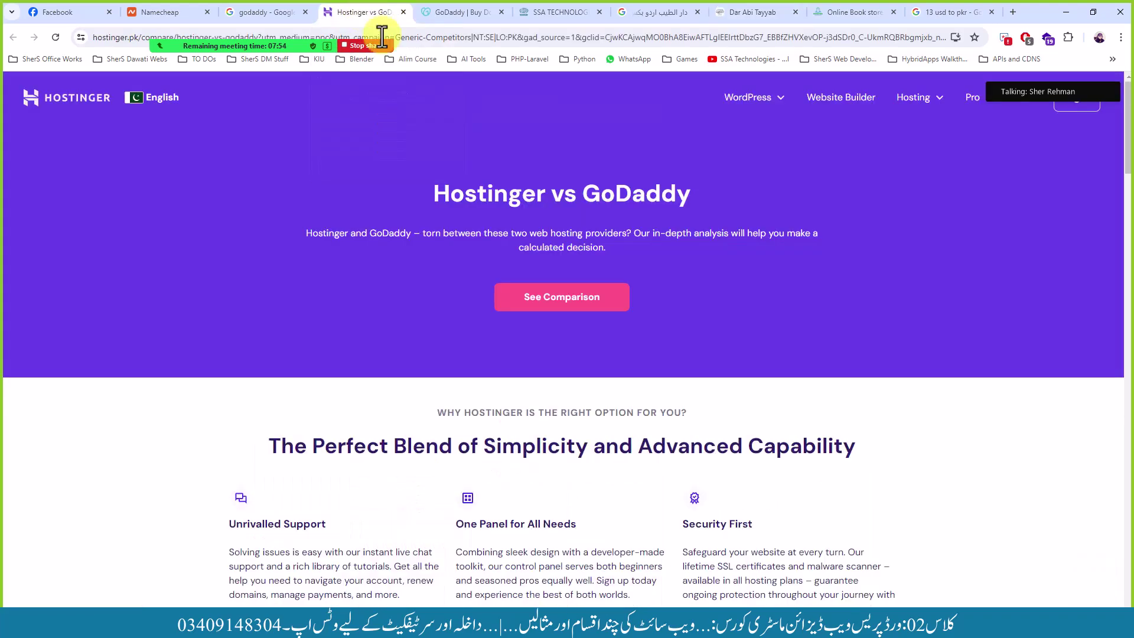
{"action": "left_click", "coordinate": [176, 16]}
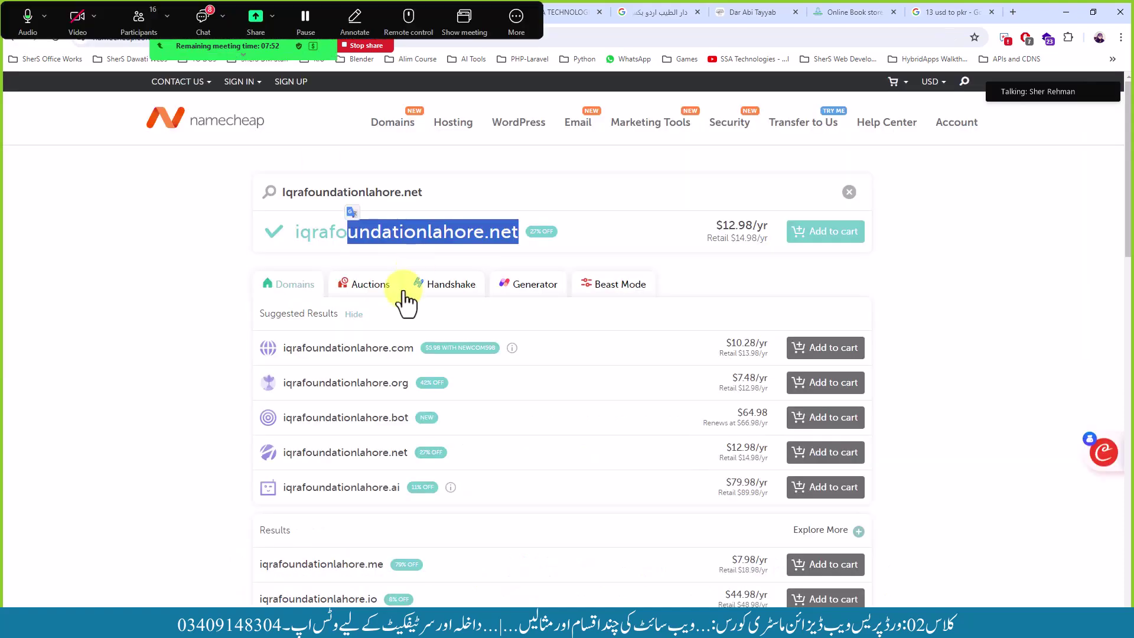
- Add iqrafoundationlahore.net to the cart and proceed to checkout
{"action": "left_click", "coordinate": [455, 229]}
{"action": "left_click_drag", "start_coordinate": [292, 230], "coordinate": [520, 232]}
{"action": "left_click", "coordinate": [827, 230]}
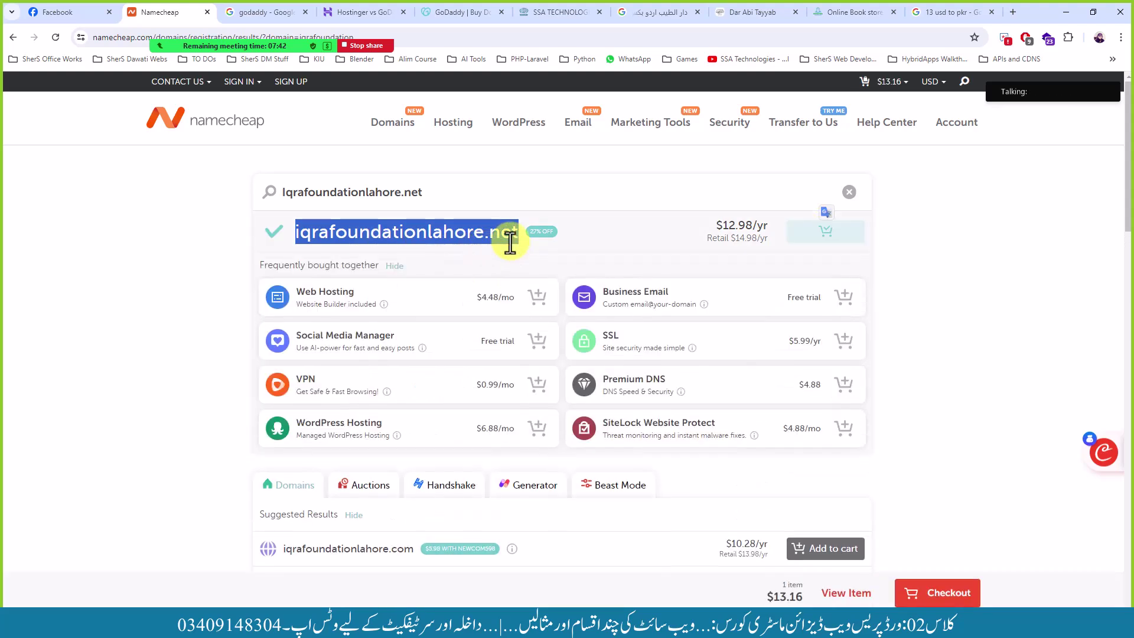
{"action": "left_click", "coordinate": [945, 597]}
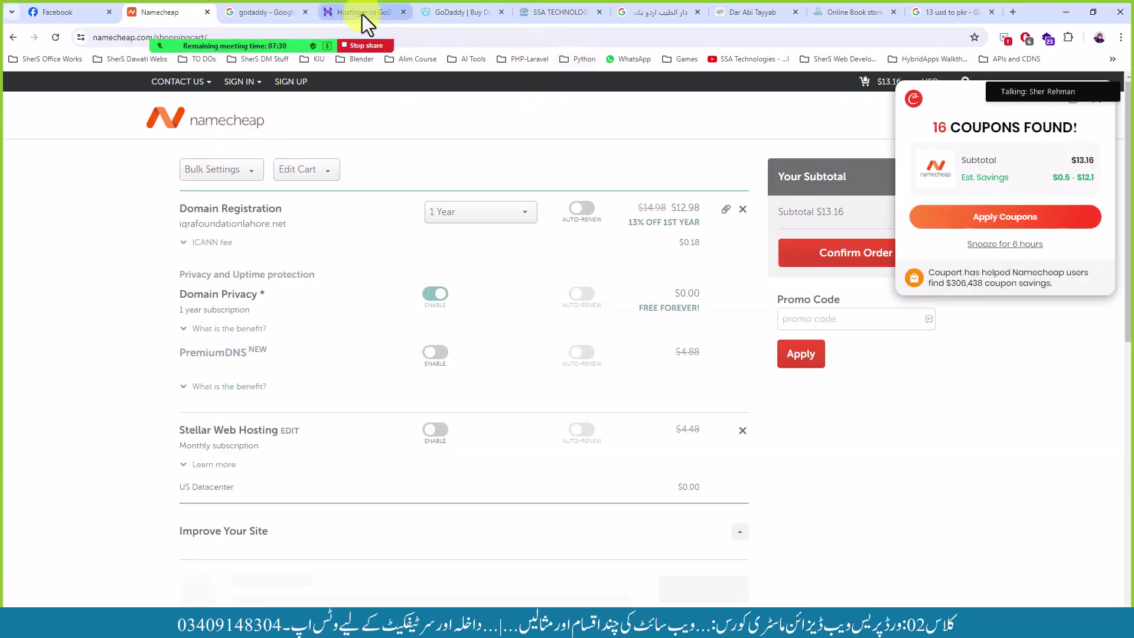
- Hide the floating meeting controls and dismiss the coupon popup on the cart
{"action": "left_click", "coordinate": [371, 12]}
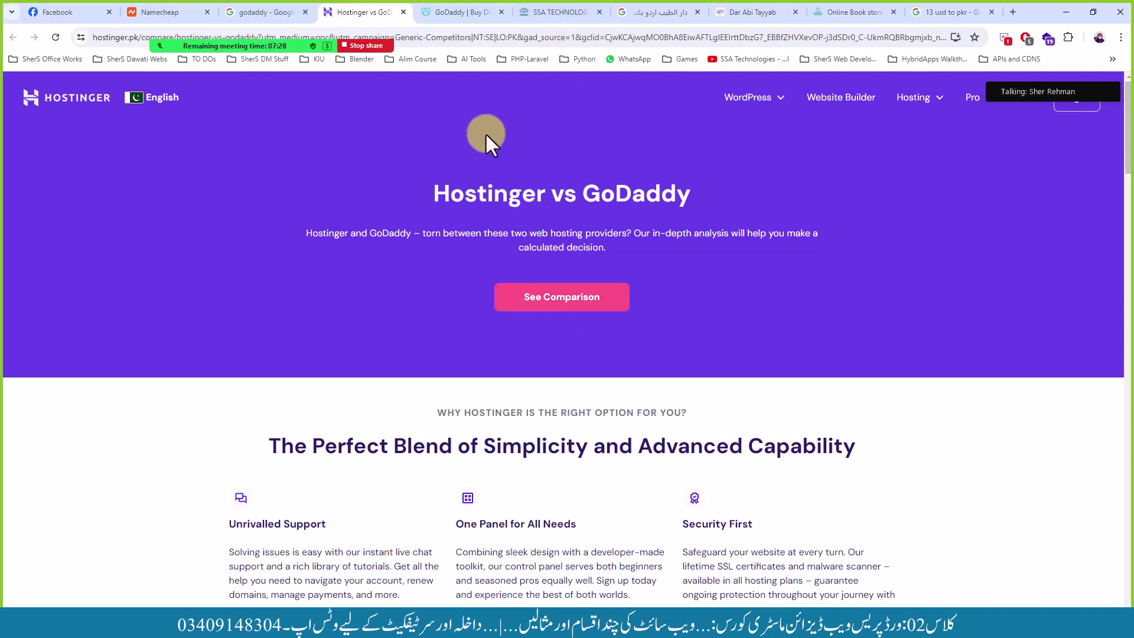
{"action": "left_click", "coordinate": [516, 19]}
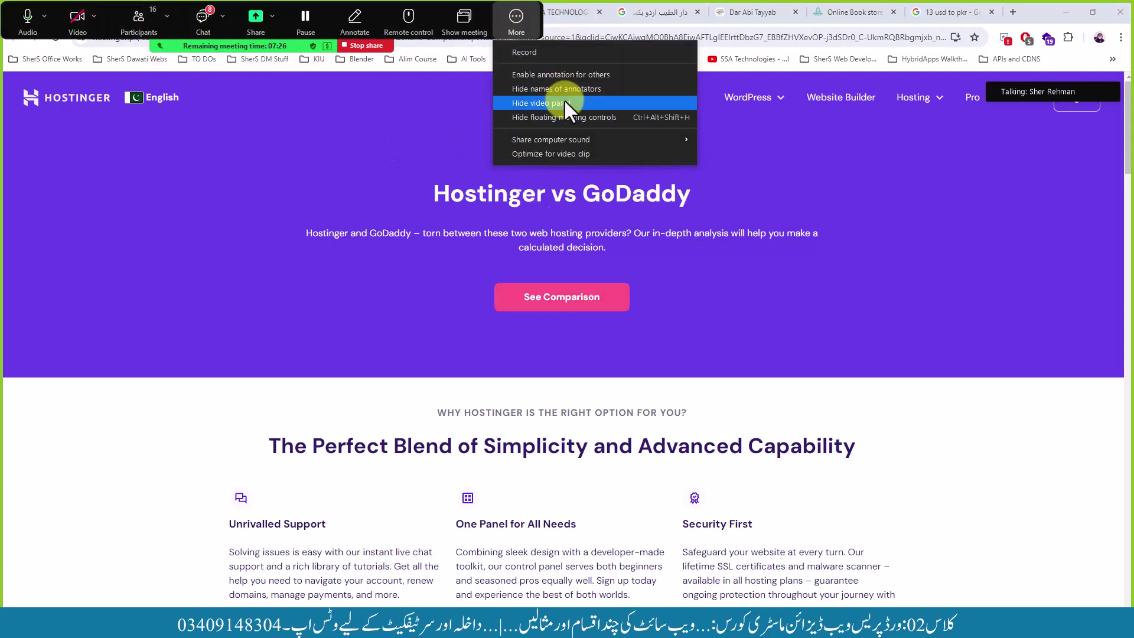
{"action": "left_click", "coordinate": [571, 113]}
{"action": "left_click", "coordinate": [178, 13]}
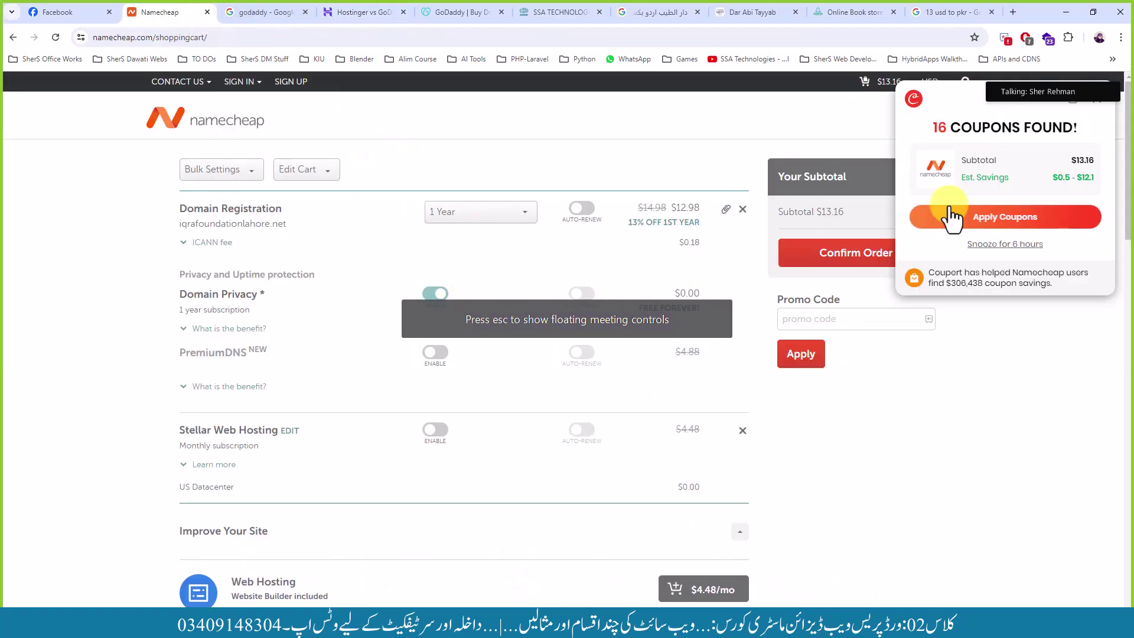
{"action": "left_click", "coordinate": [1101, 105]}
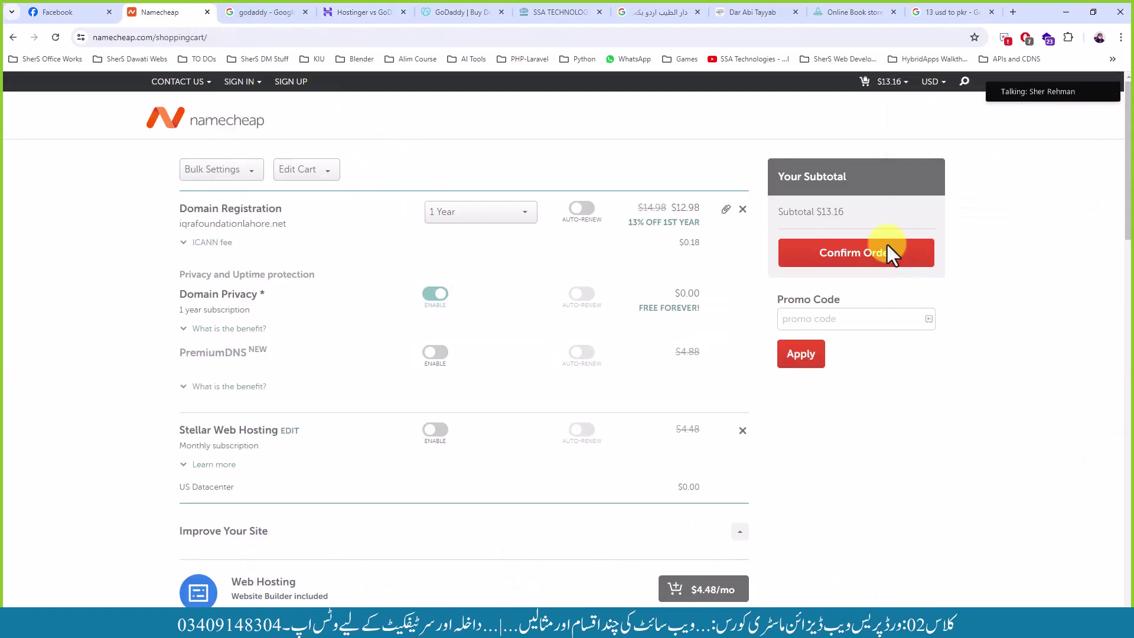
- Bring the untitled Notepad notes forward and select the word Domain
{"action": "left_click", "coordinate": [305, 624]}
{"action": "left_click", "coordinate": [381, 580]}
{"action": "left_click", "coordinate": [456, 155]}
{"action": "left_click_drag", "start_coordinate": [456, 155], "coordinate": [393, 152]}
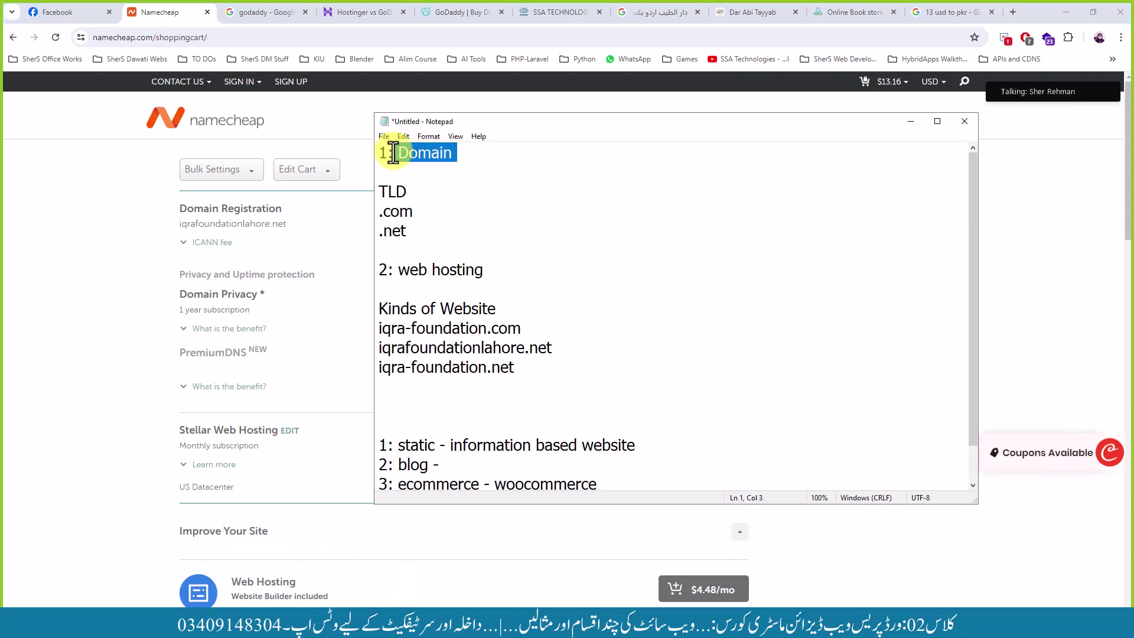
{"action": "left_click", "coordinate": [485, 272]}
- Highlight the '1: Domain' and '2: web hosting' lines, then put the Namecheap cart in front
{"action": "left_click_drag", "start_coordinate": [387, 277], "coordinate": [380, 264]}
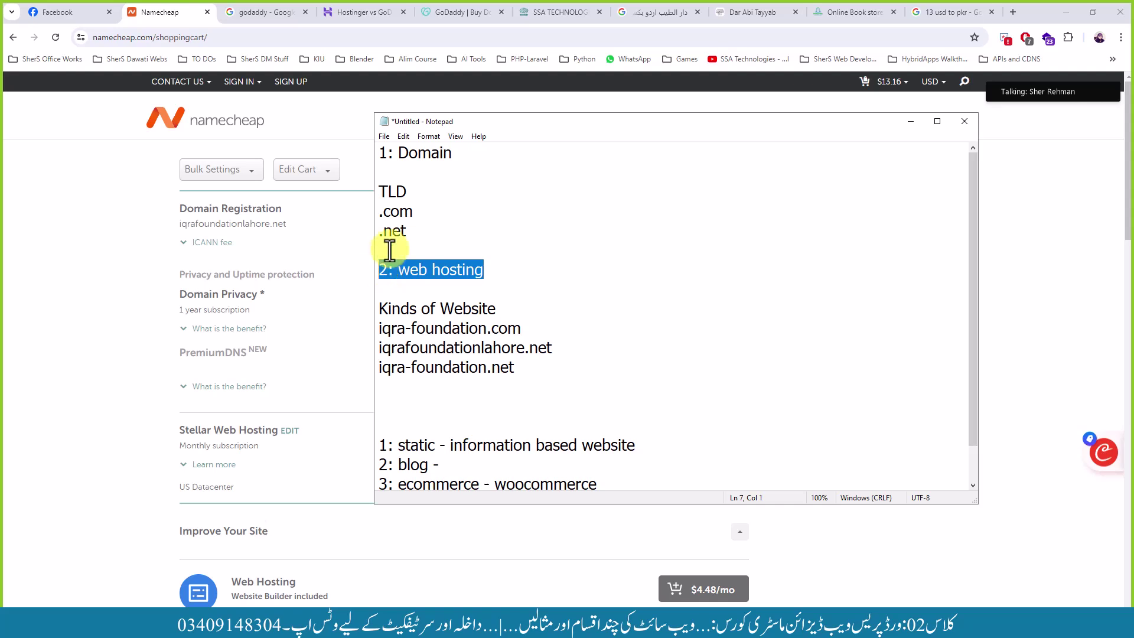
{"action": "left_click_drag", "start_coordinate": [458, 155], "coordinate": [374, 152]}
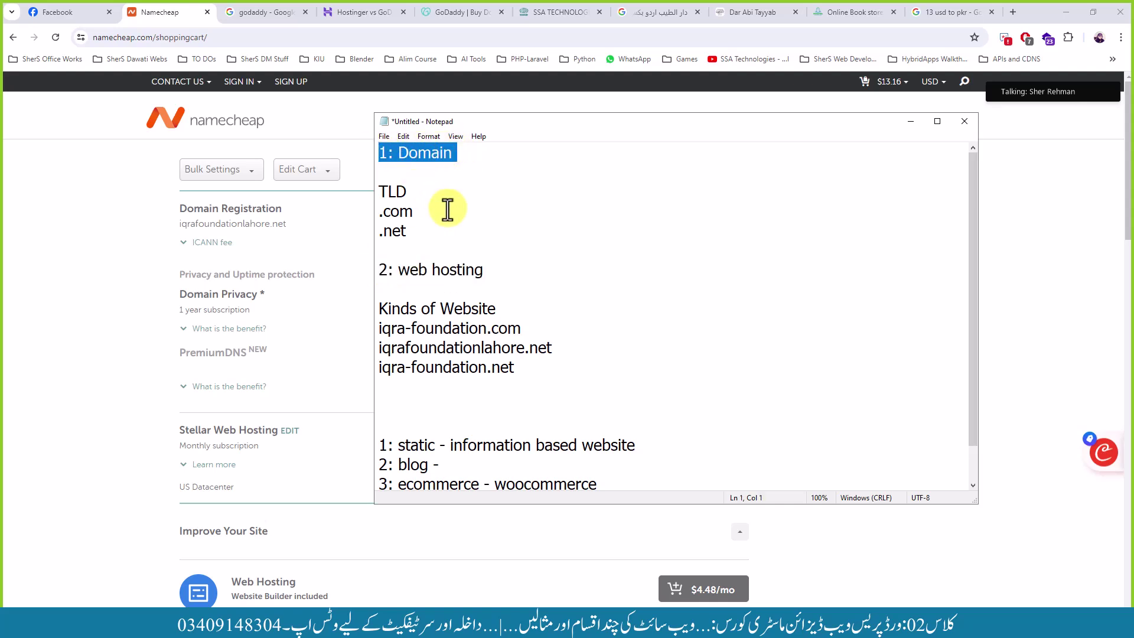
{"action": "left_click", "coordinate": [378, 282]}
{"action": "left_click_drag", "start_coordinate": [378, 281], "coordinate": [375, 266]}
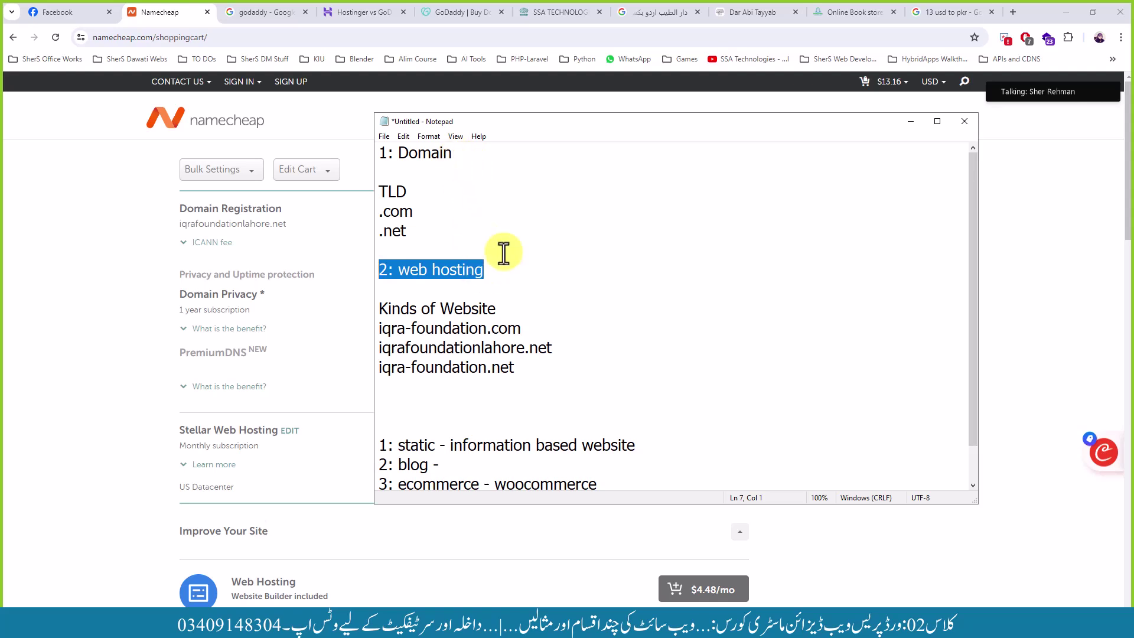
{"action": "left_click", "coordinate": [498, 270]}
{"action": "left_click_drag", "start_coordinate": [455, 156], "coordinate": [374, 156]}
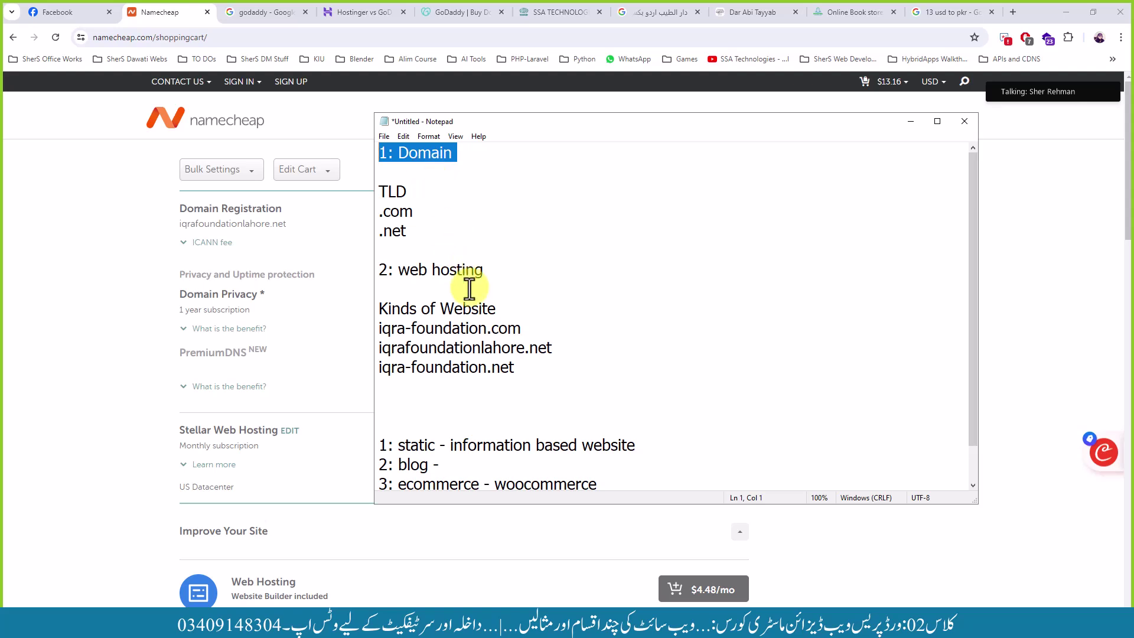
{"action": "left_click", "coordinate": [349, 183]}
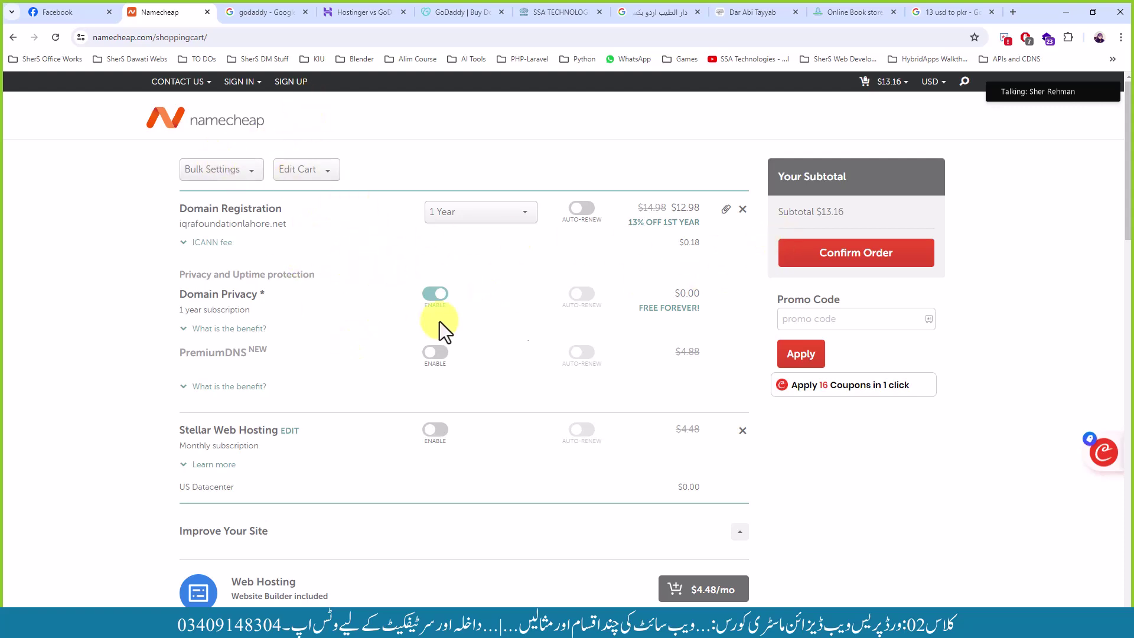
- Review the cart, open and close SIGN IN, and confirm the order
{"action": "scroll", "coordinate": [678, 334], "scroll_direction": "down", "scroll_amount": 8}
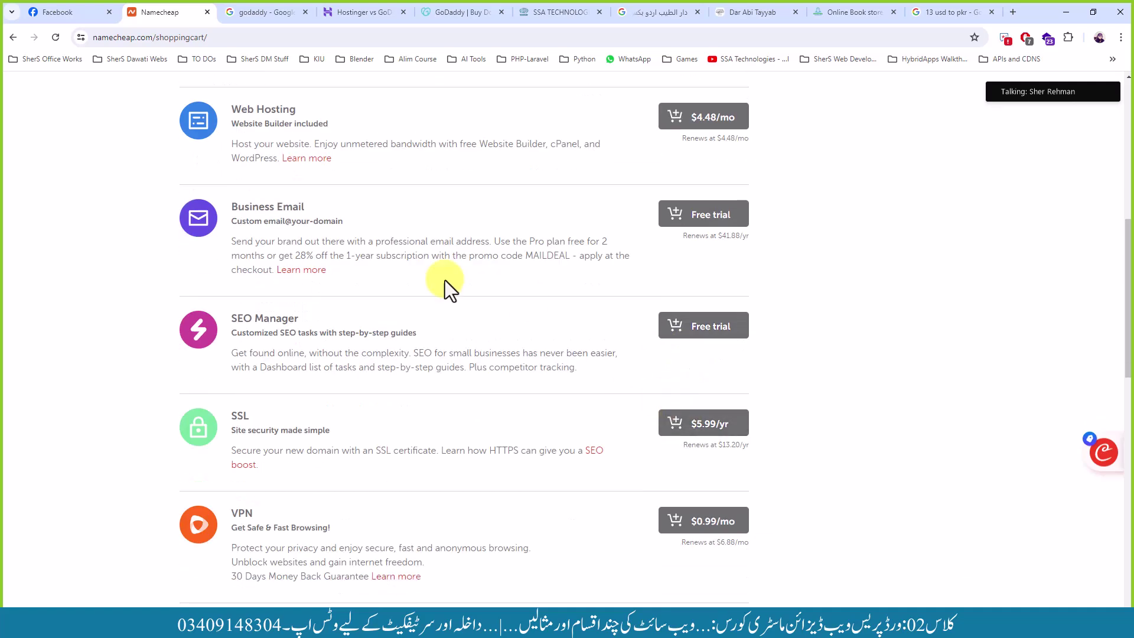
{"action": "scroll", "coordinate": [502, 296], "scroll_direction": "up", "scroll_amount": 8}
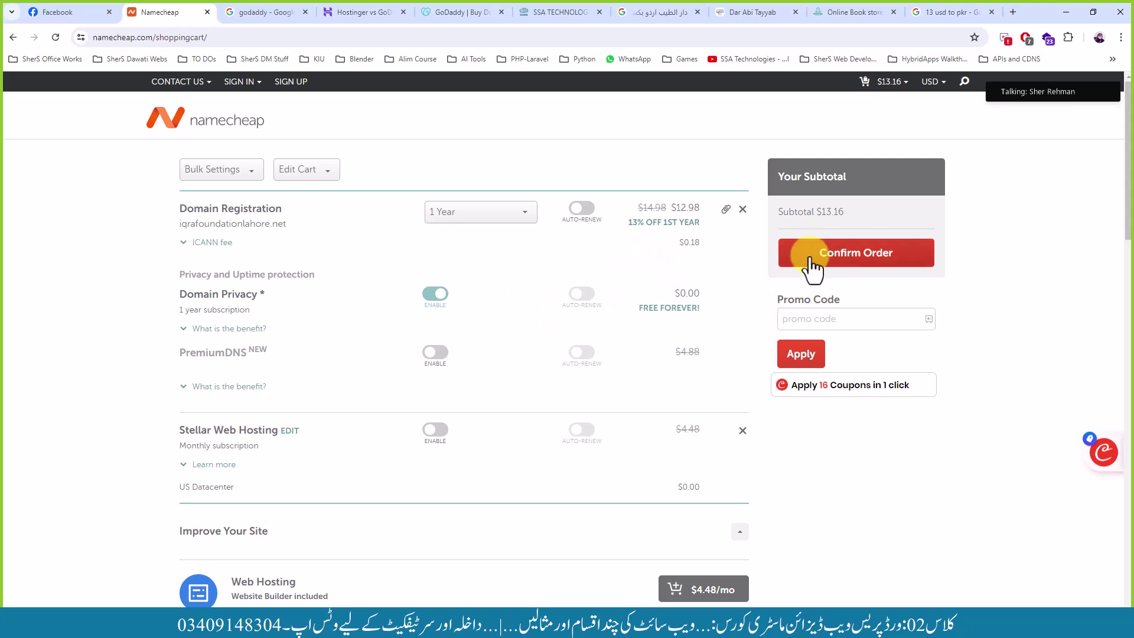
{"action": "left_click", "coordinate": [240, 81]}
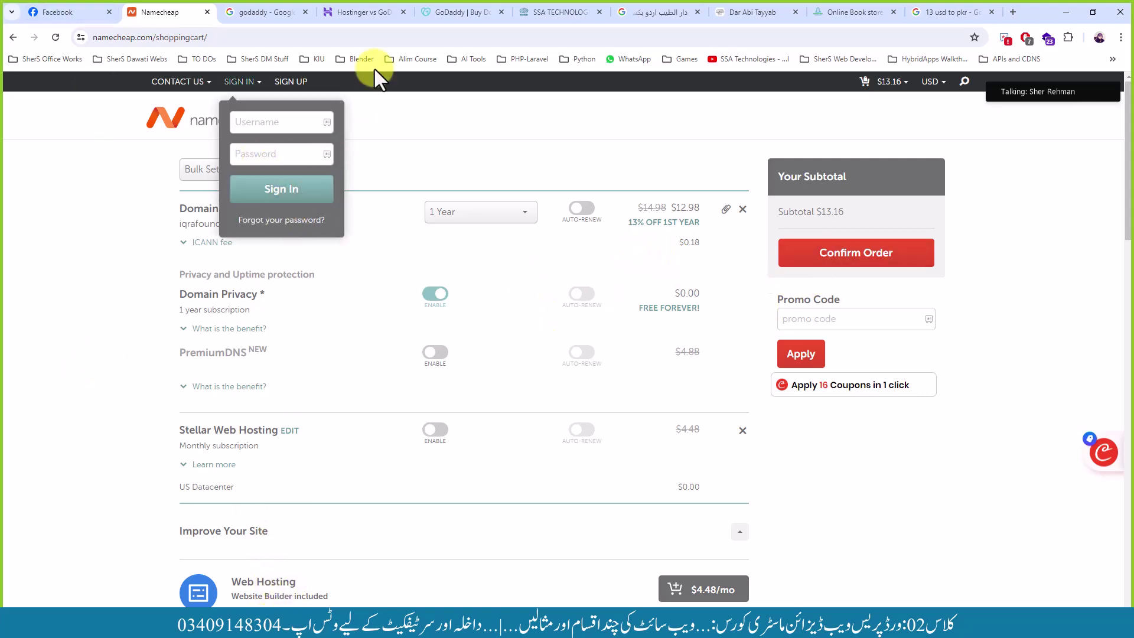
{"action": "left_click", "coordinate": [345, 306]}
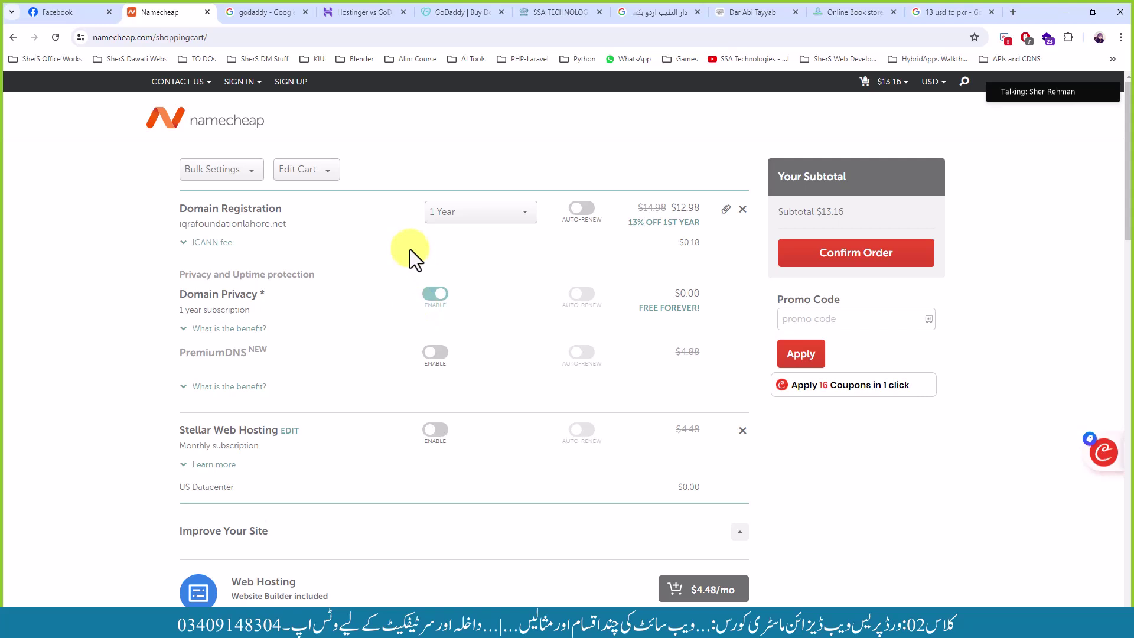
{"action": "left_click", "coordinate": [855, 255]}
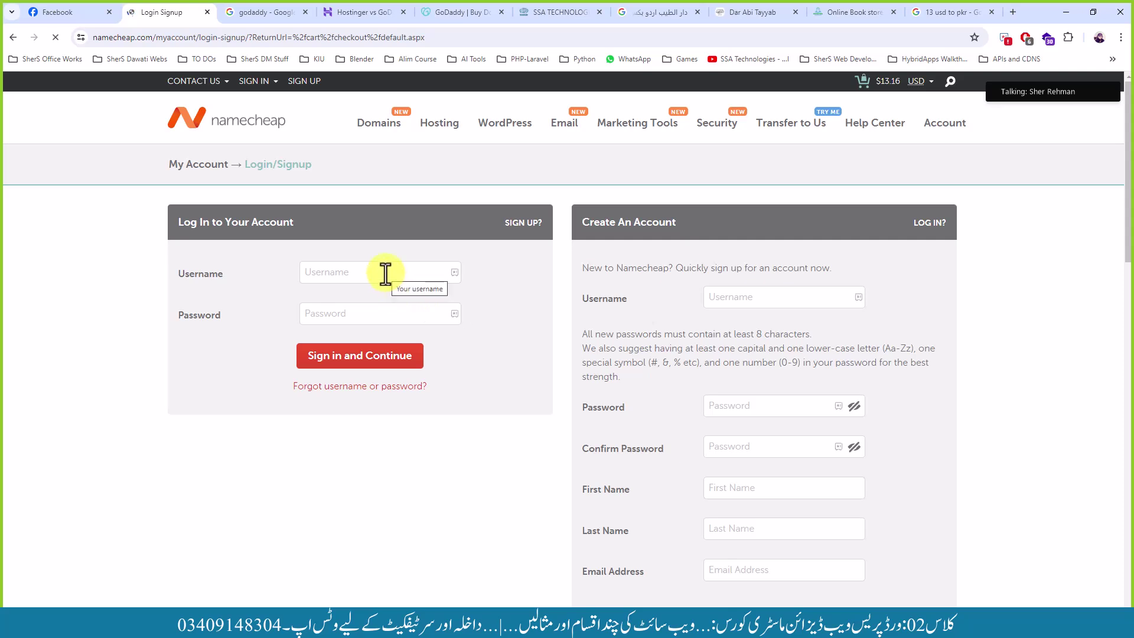
- Visit the signup form's username, password and email fields, then switch to the Notepad notes
{"action": "left_click", "coordinate": [254, 81]}
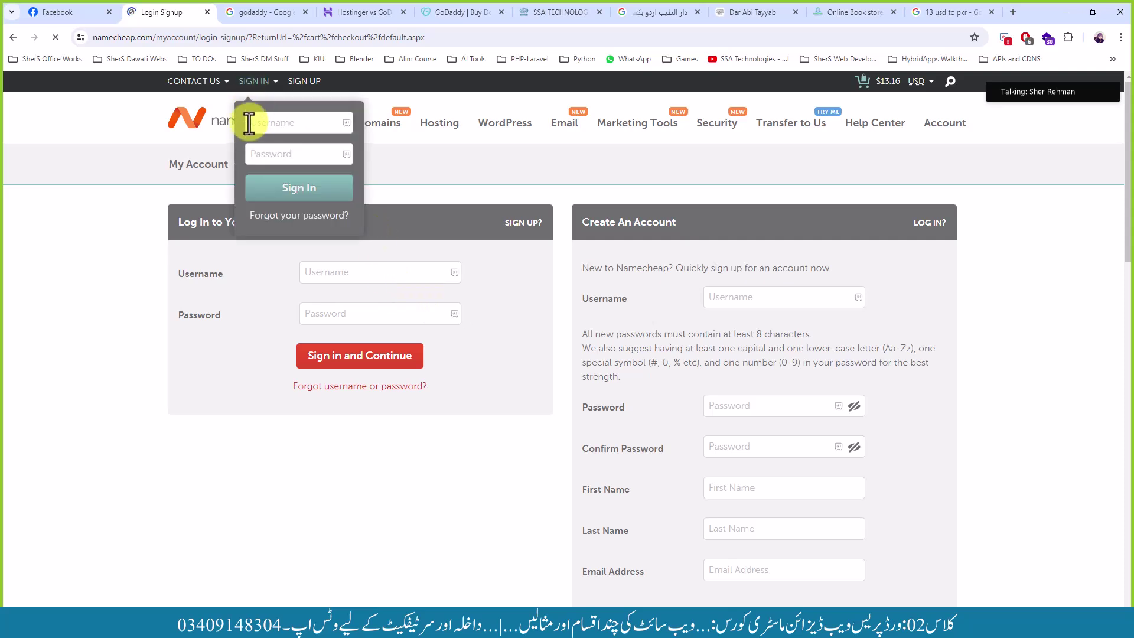
{"action": "left_click", "coordinate": [735, 298]}
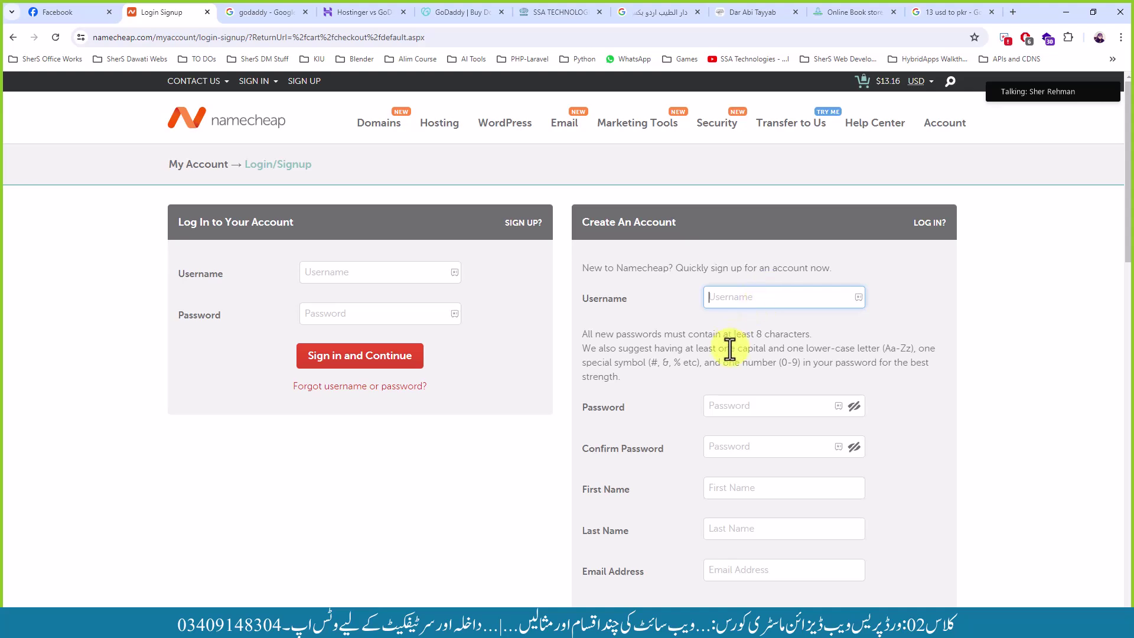
{"action": "left_click", "coordinate": [735, 406]}
{"action": "scroll", "coordinate": [697, 395], "scroll_direction": "down", "scroll_amount": 2}
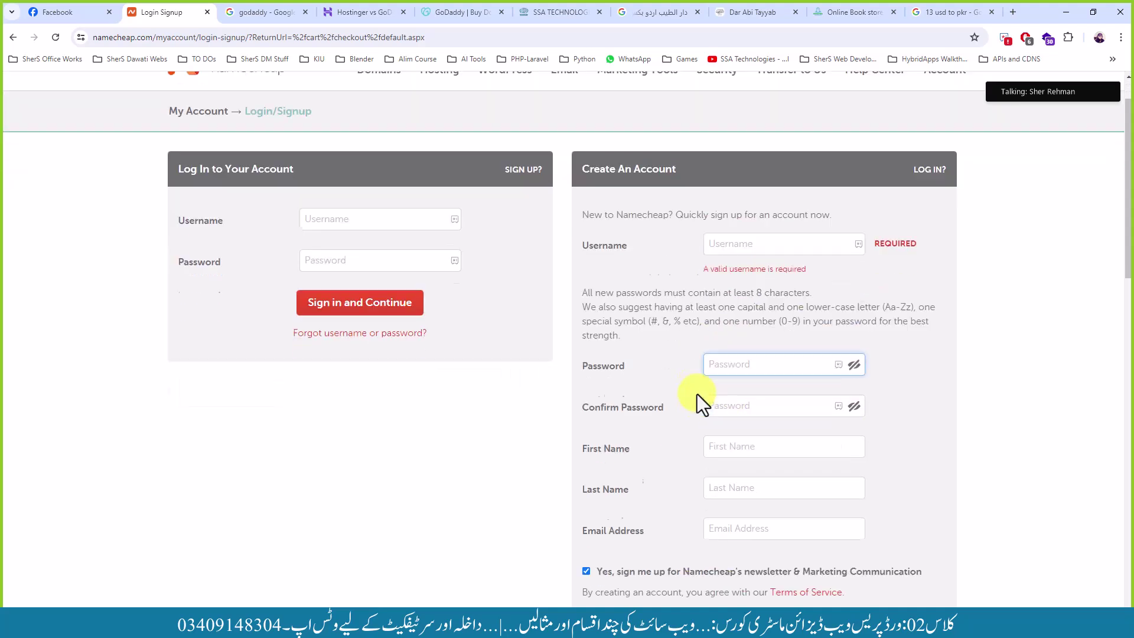
{"action": "left_click", "coordinate": [701, 235]}
{"action": "left_click", "coordinate": [727, 180]}
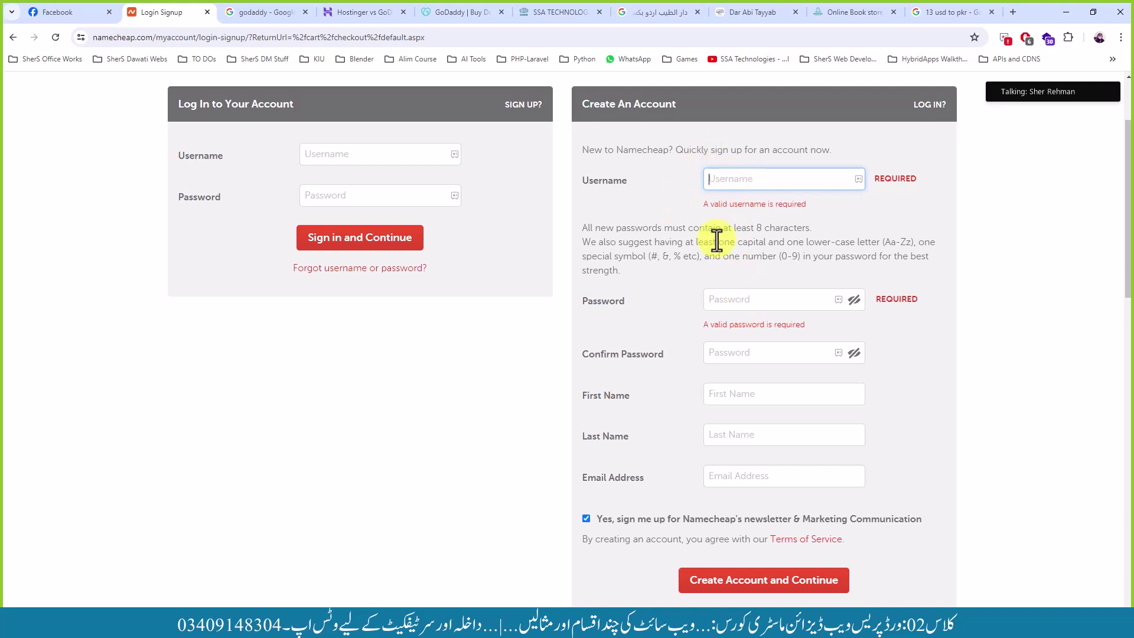
{"action": "left_click", "coordinate": [742, 299]}
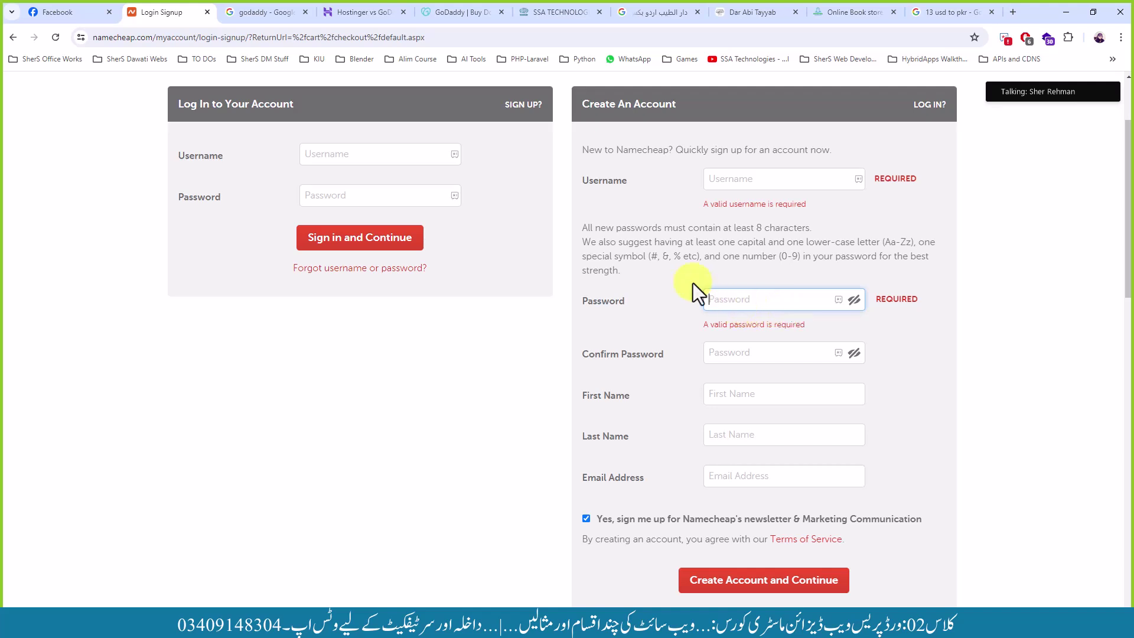
{"action": "left_click", "coordinate": [730, 478]}
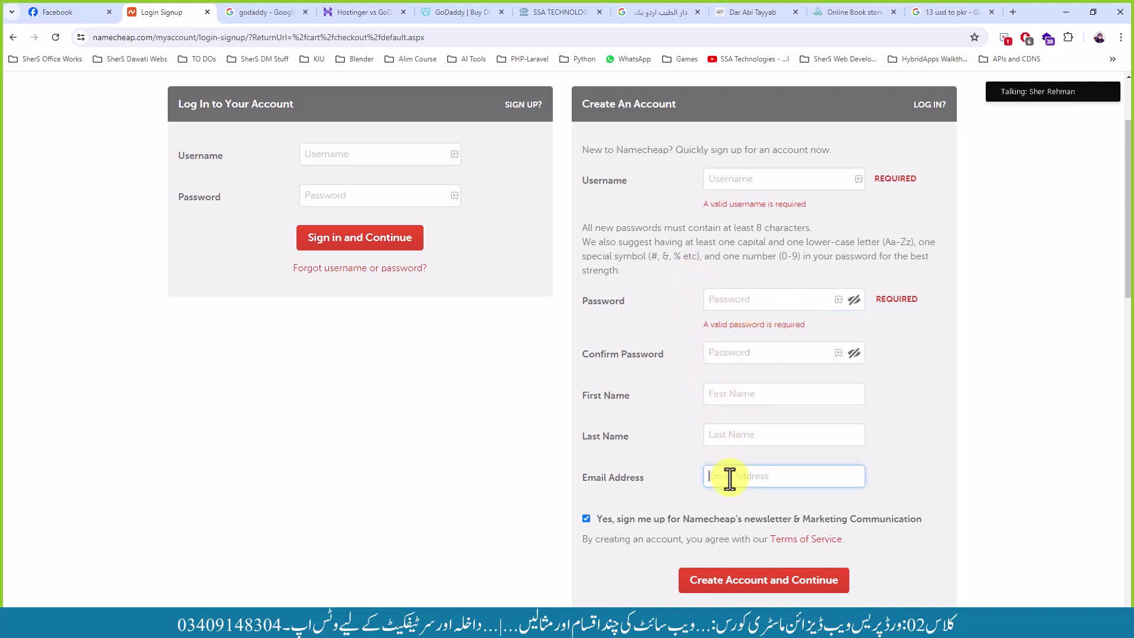
{"action": "left_click", "coordinate": [720, 300]}
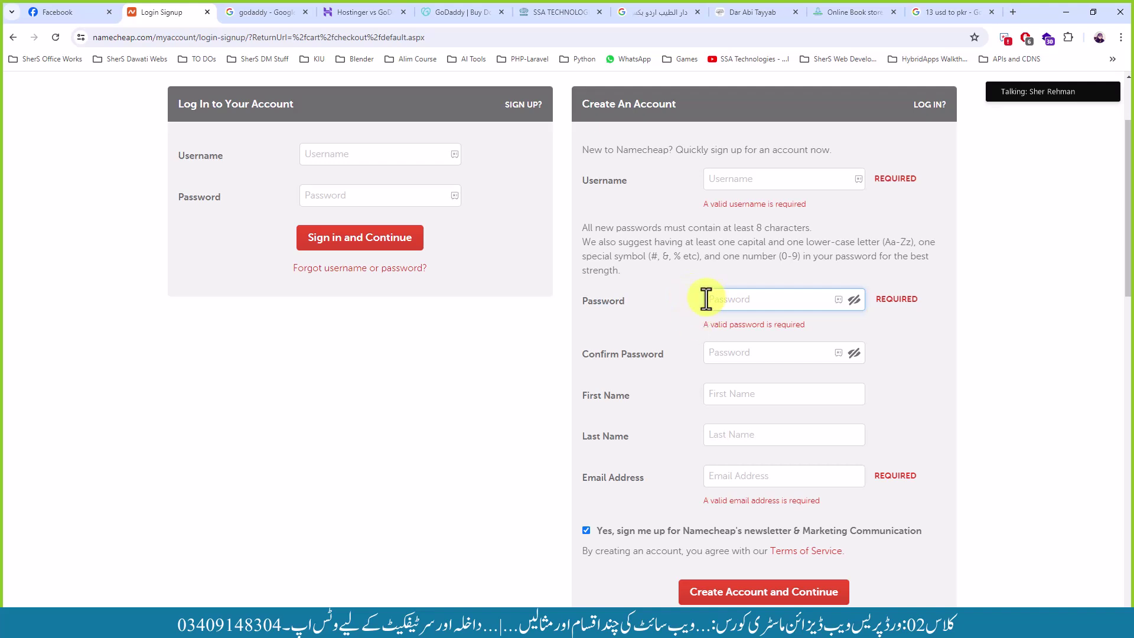
{"action": "left_click", "coordinate": [305, 624]}
{"action": "left_click", "coordinate": [363, 576]}
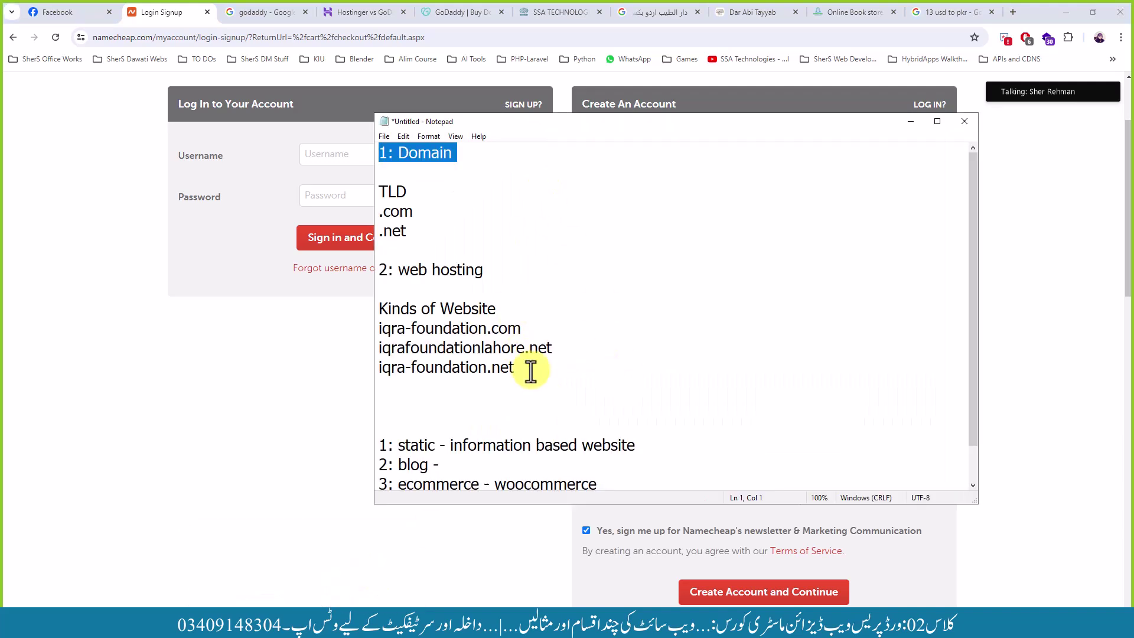
- Note the planned account password on a new line, then return to the signup username field
{"action": "left_click", "coordinate": [556, 378]}
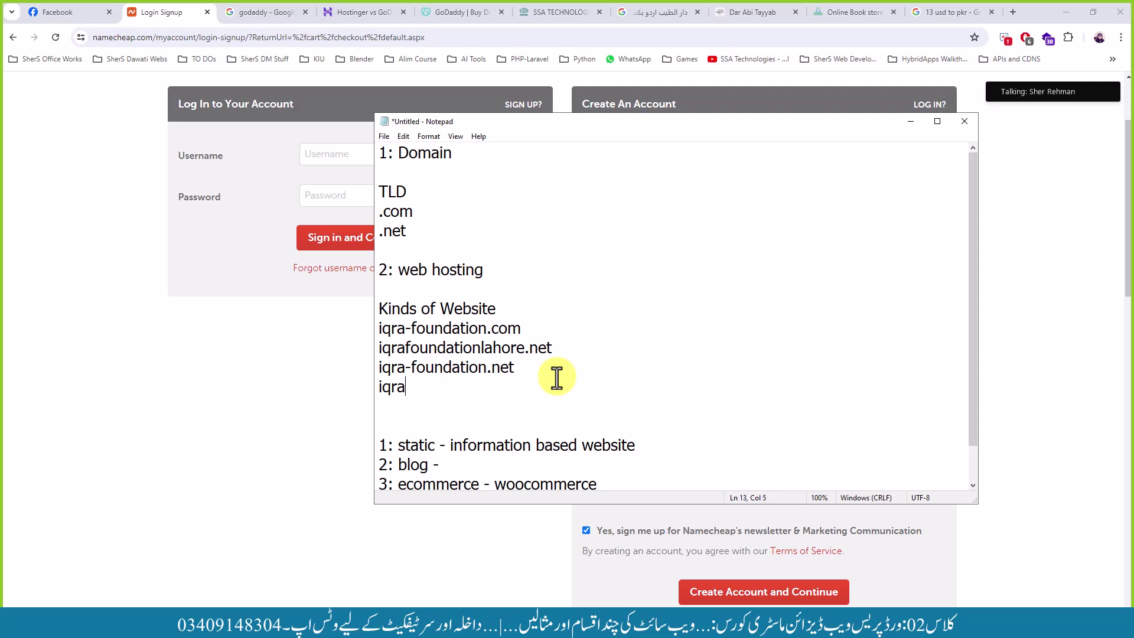
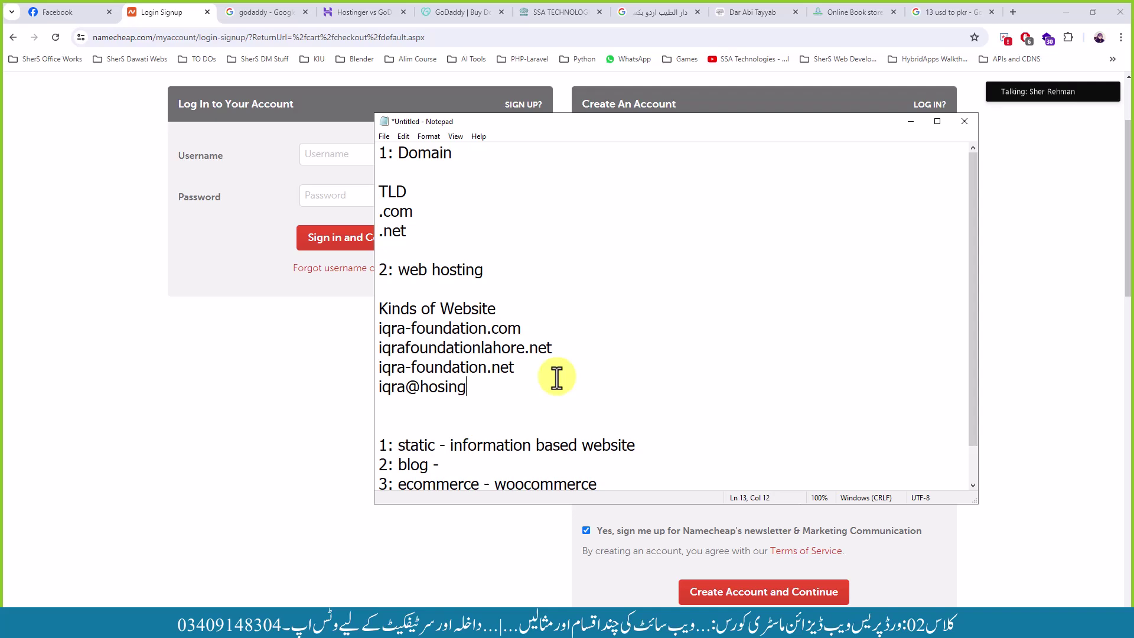
{"action": "left_click_drag", "start_coordinate": [524, 387], "coordinate": [379, 388]}
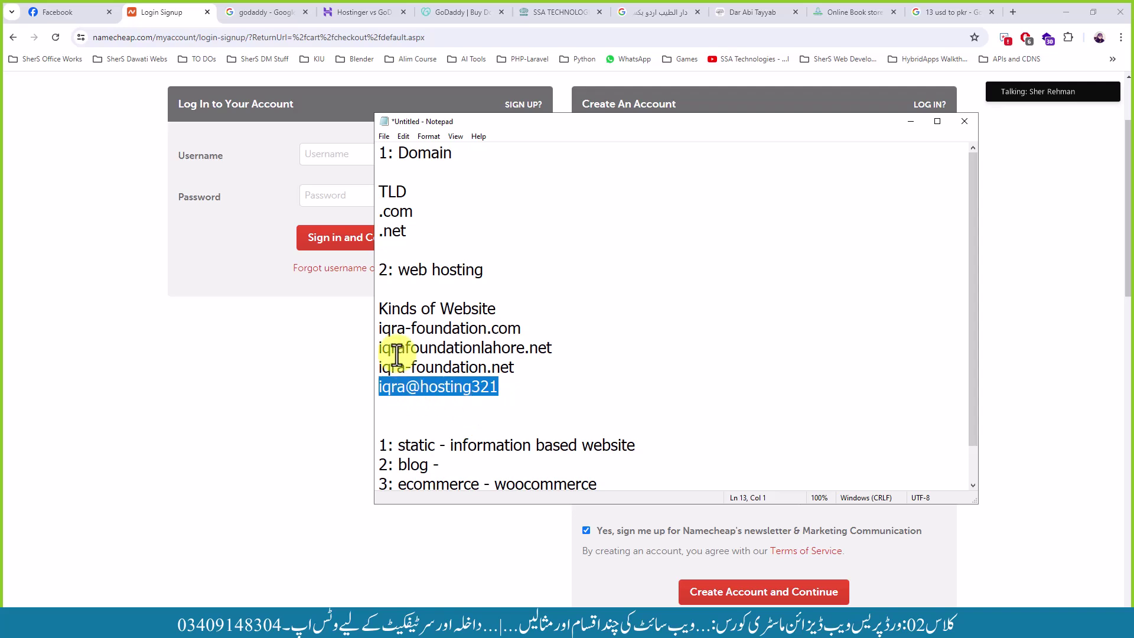
{"action": "left_click", "coordinate": [347, 355]}
{"action": "left_click", "coordinate": [716, 180]}
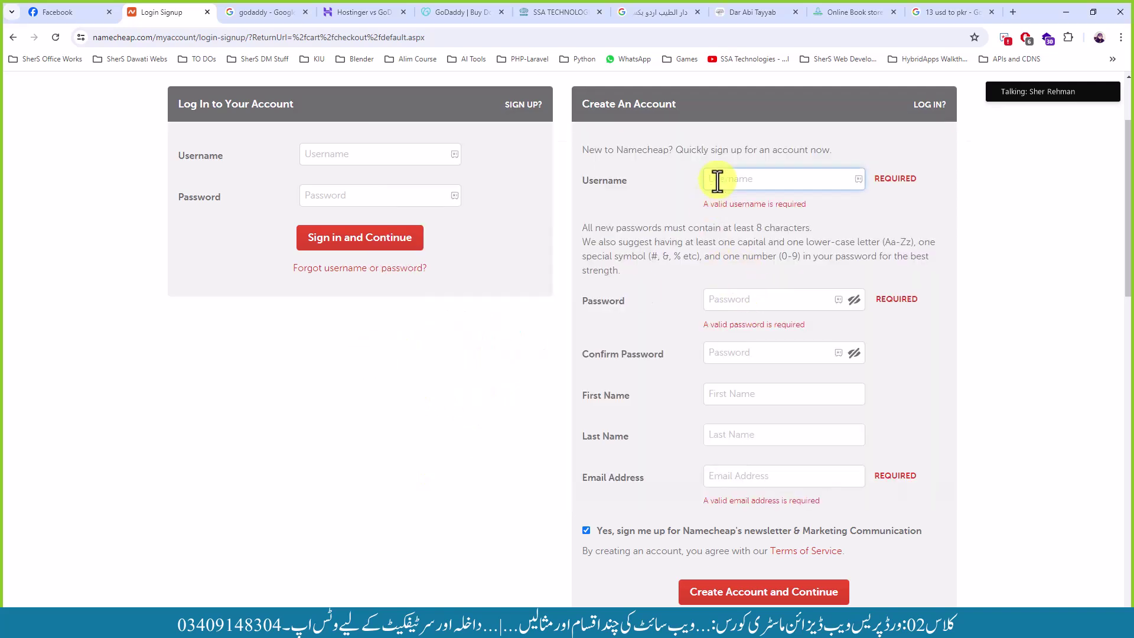
- Enter the account username and paste the saved password, revealing it to check
{"action": "type", "text": "iqrafoundation"}
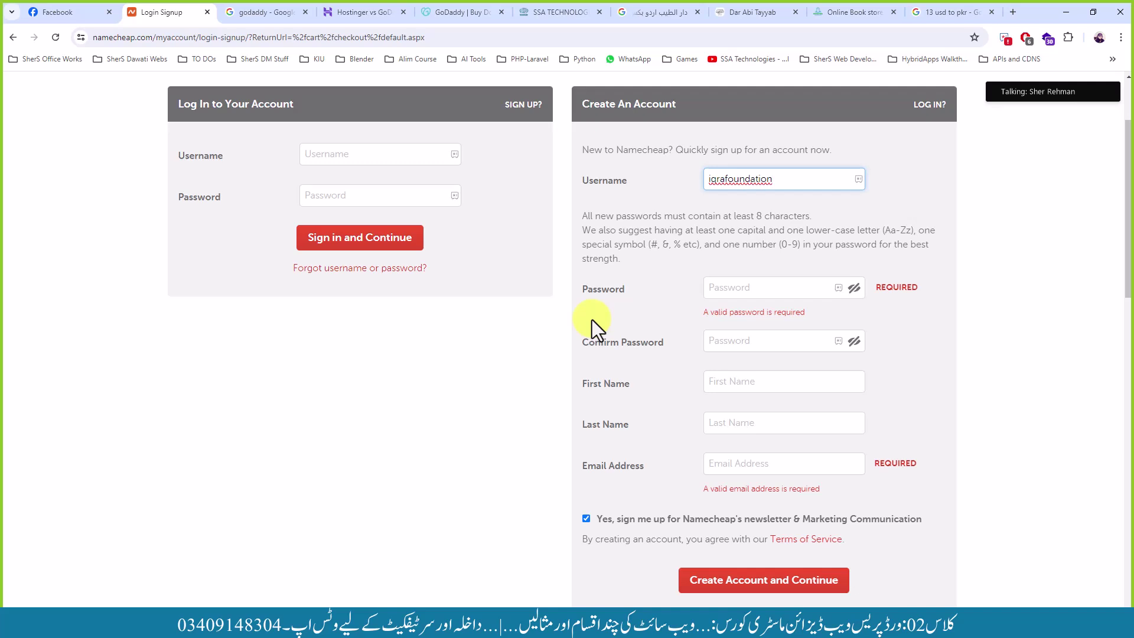
{"action": "left_click", "coordinate": [727, 289]}
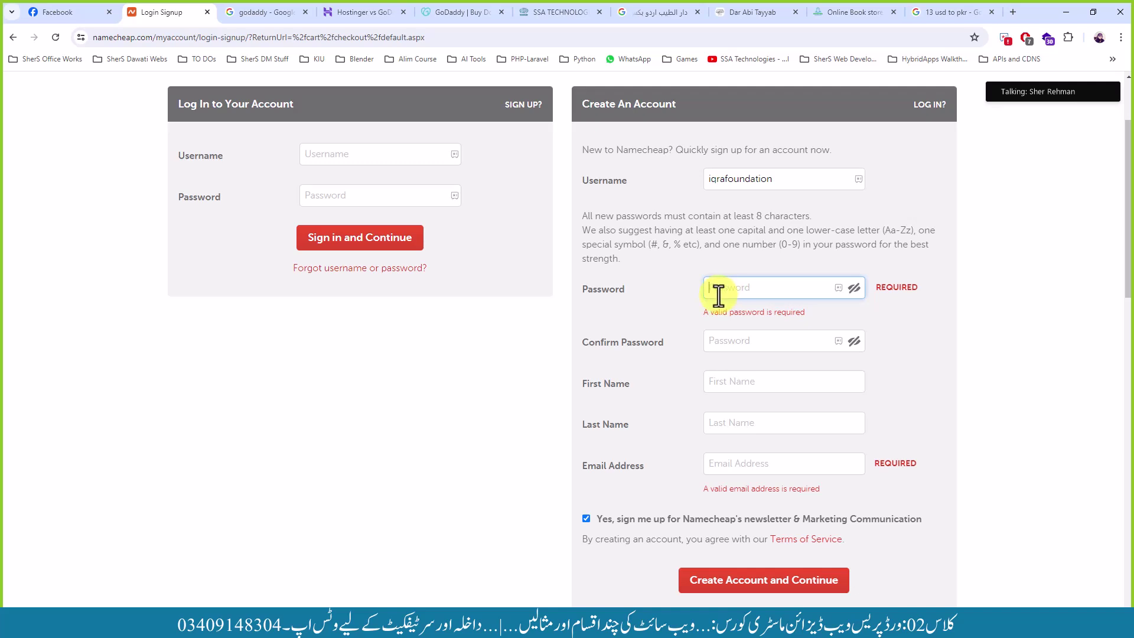
{"action": "key", "text": "ctrl+v"}
{"action": "left_click", "coordinate": [853, 289]}
{"action": "left_click", "coordinate": [737, 328]}
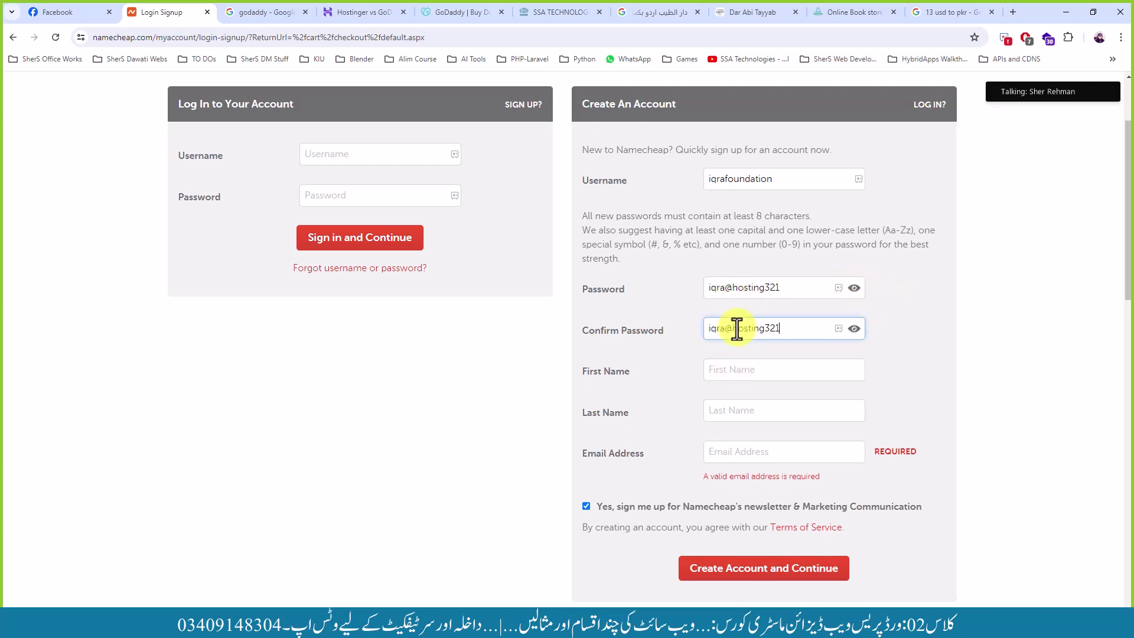
- Fill in the first and last name fields, then switch to the Notepad notes
{"action": "left_click", "coordinate": [737, 371]}
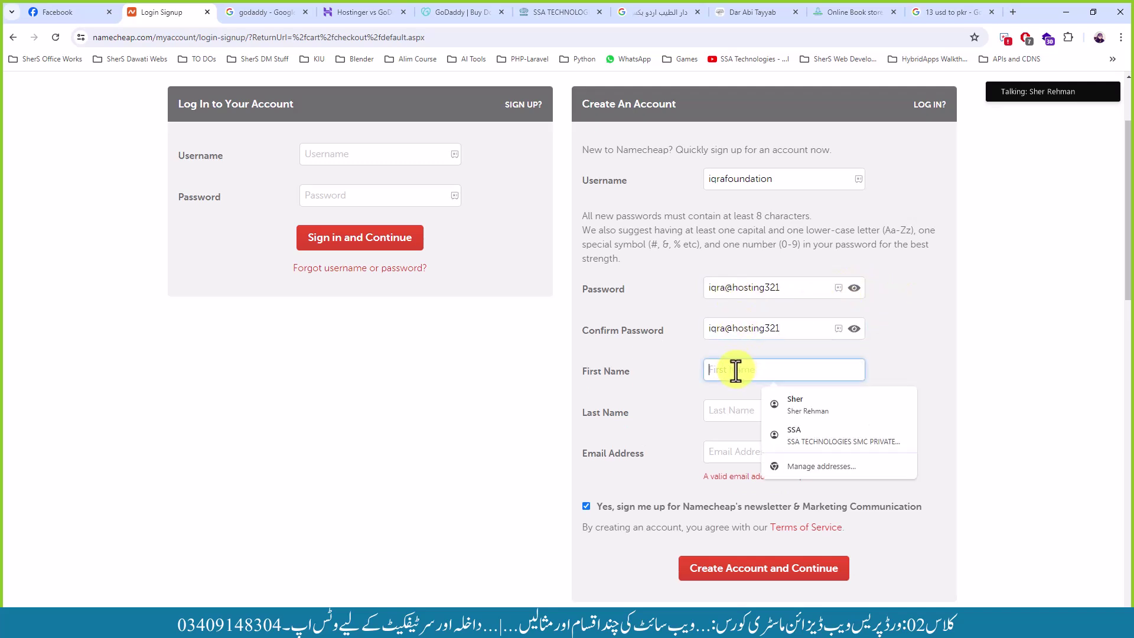
{"action": "type", "text": "Iqra"}
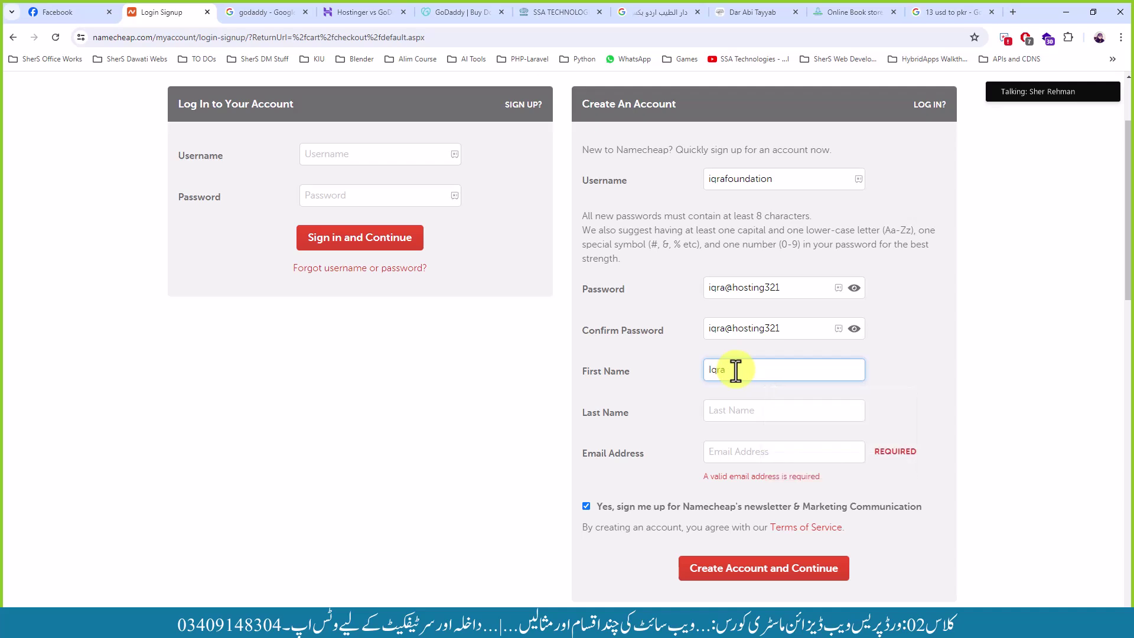
{"action": "left_click", "coordinate": [717, 412]}
{"action": "type", "text": "Fou"}
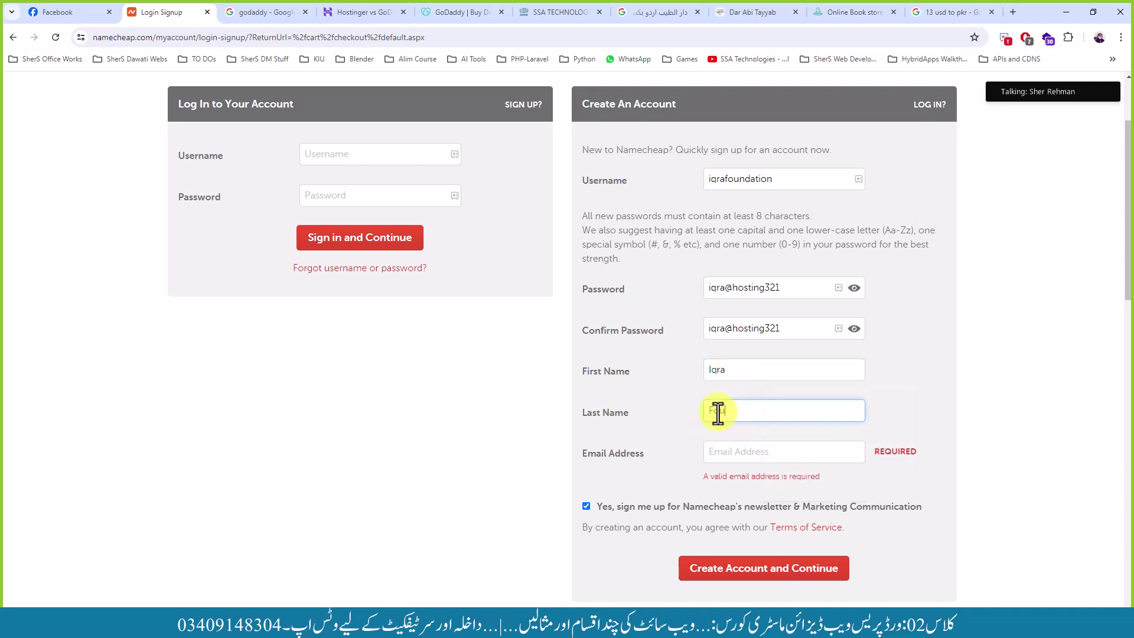
{"action": "left_click", "coordinate": [724, 454]}
{"action": "left_click", "coordinate": [303, 624]}
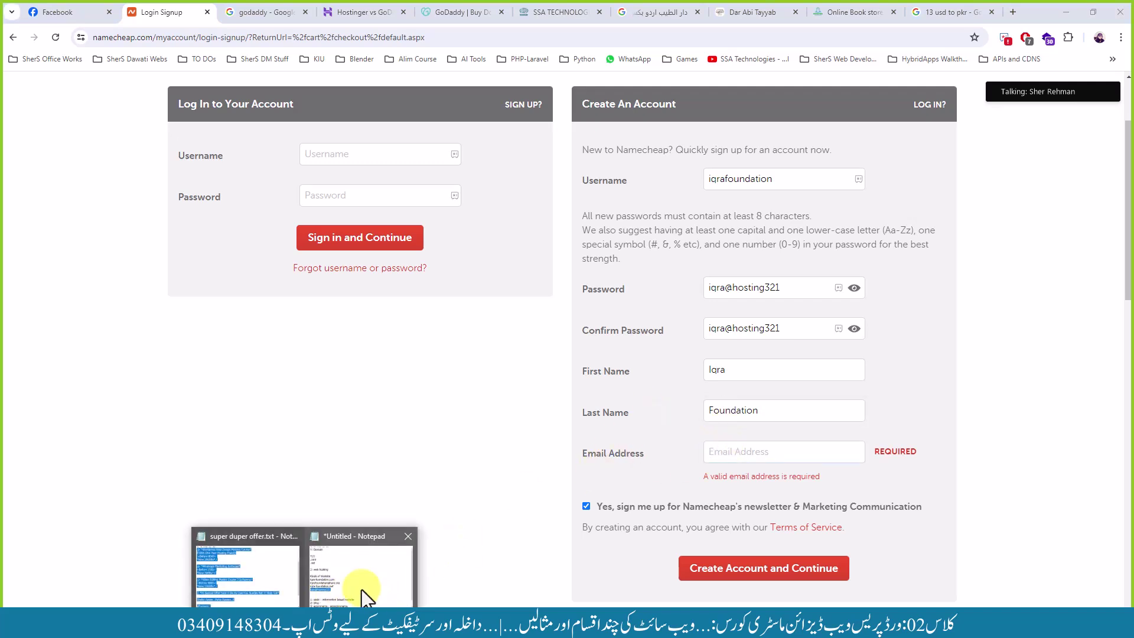
{"action": "left_click", "coordinate": [350, 597]}
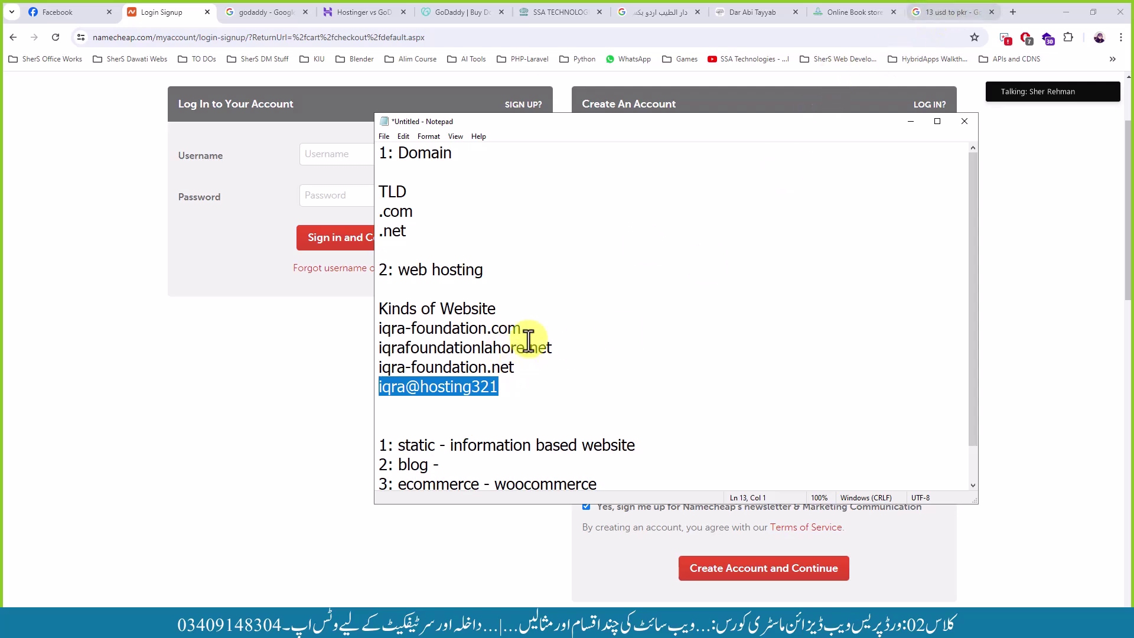
- Go back to the Namecheap signup form and select the entered password
{"action": "left_click", "coordinate": [456, 408]}
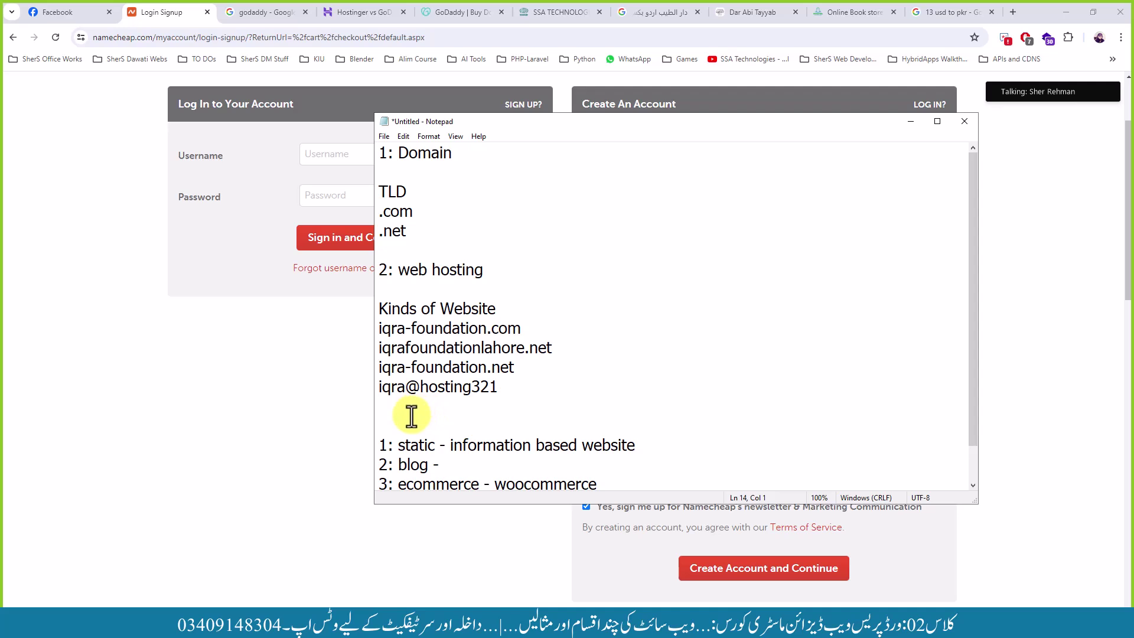
{"action": "left_click", "coordinate": [350, 420]}
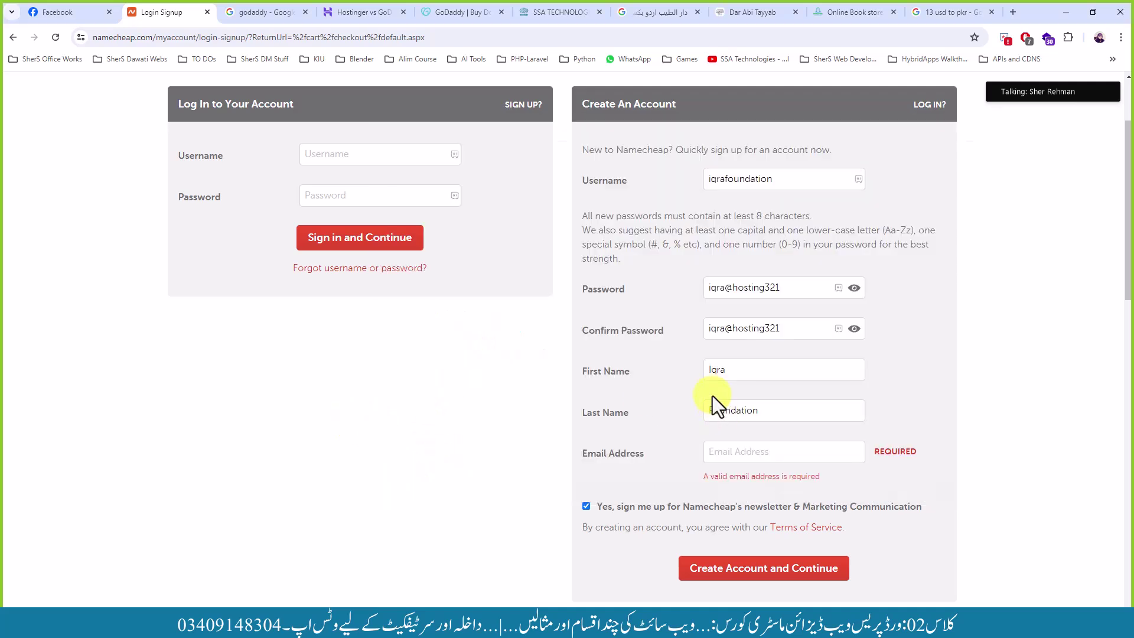
{"action": "left_click", "coordinate": [736, 177]}
{"action": "left_click", "coordinate": [749, 288]}
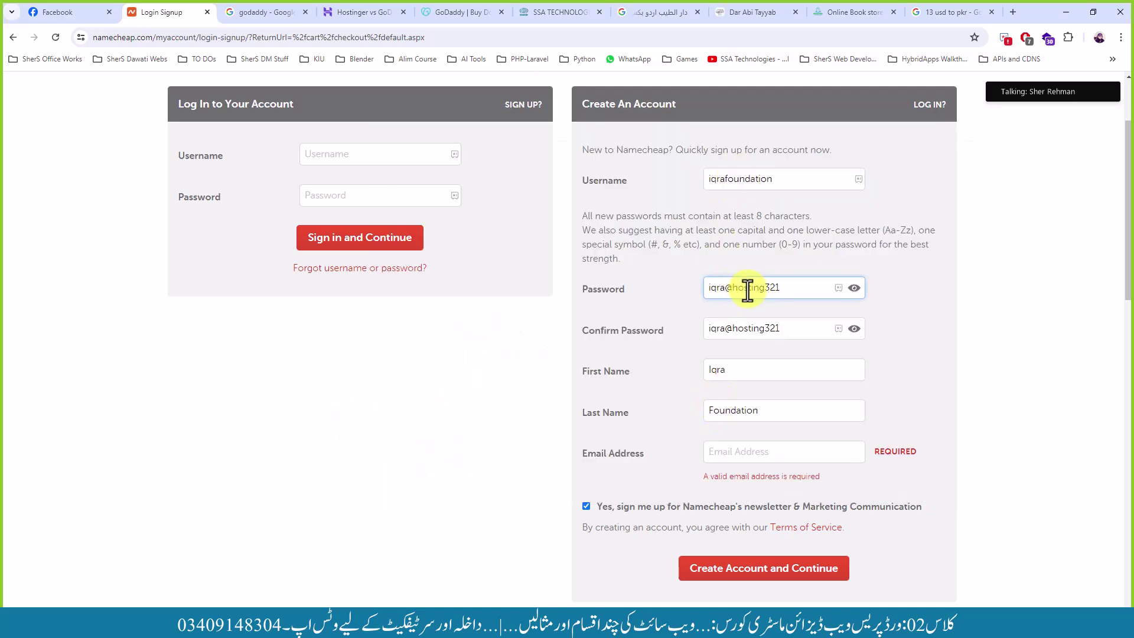
{"action": "left_click", "coordinate": [793, 288]}
{"action": "left_click_drag", "start_coordinate": [793, 289], "coordinate": [706, 286]}
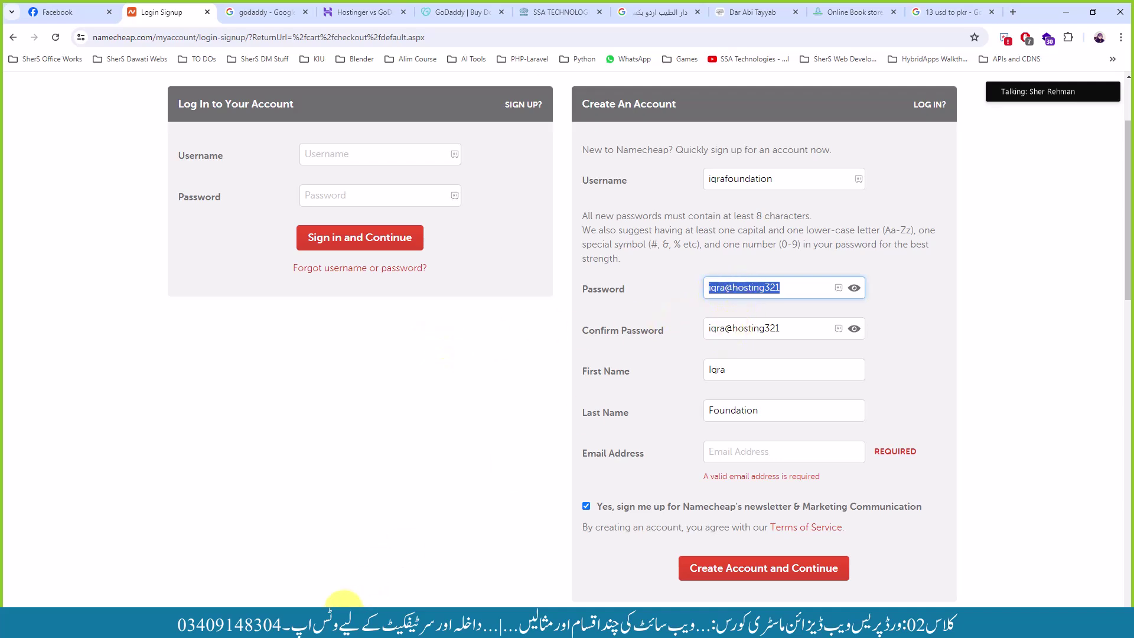
- Glance at the Notepad notes, then move to the empty Email Address field
{"action": "left_click", "coordinate": [310, 620]}
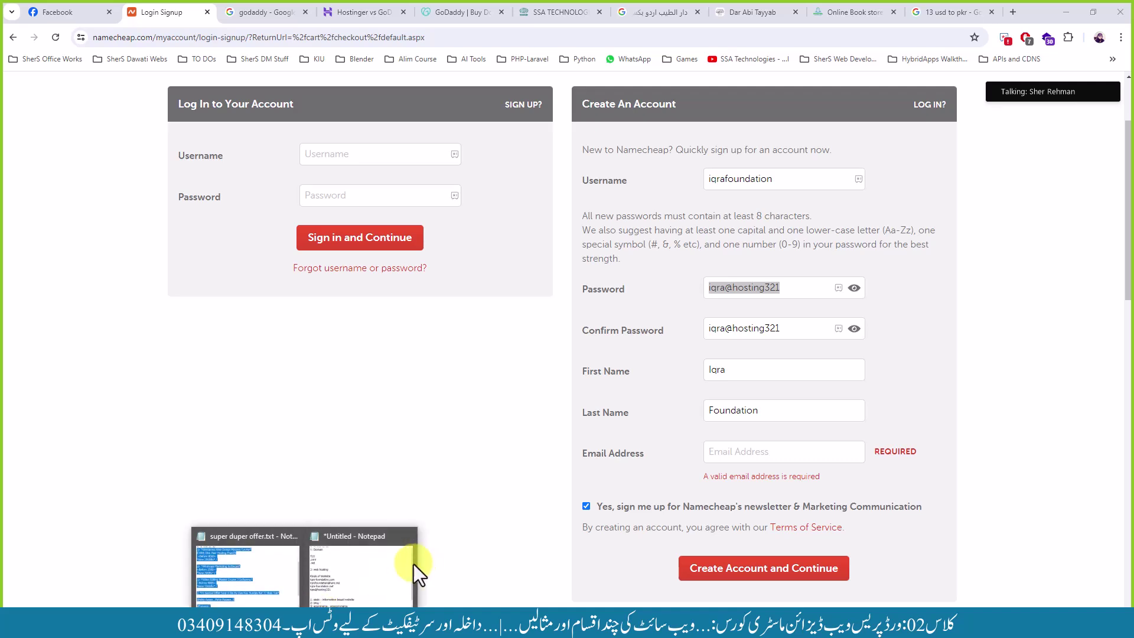
{"action": "left_click", "coordinate": [480, 370]}
{"action": "left_click", "coordinate": [727, 451]}
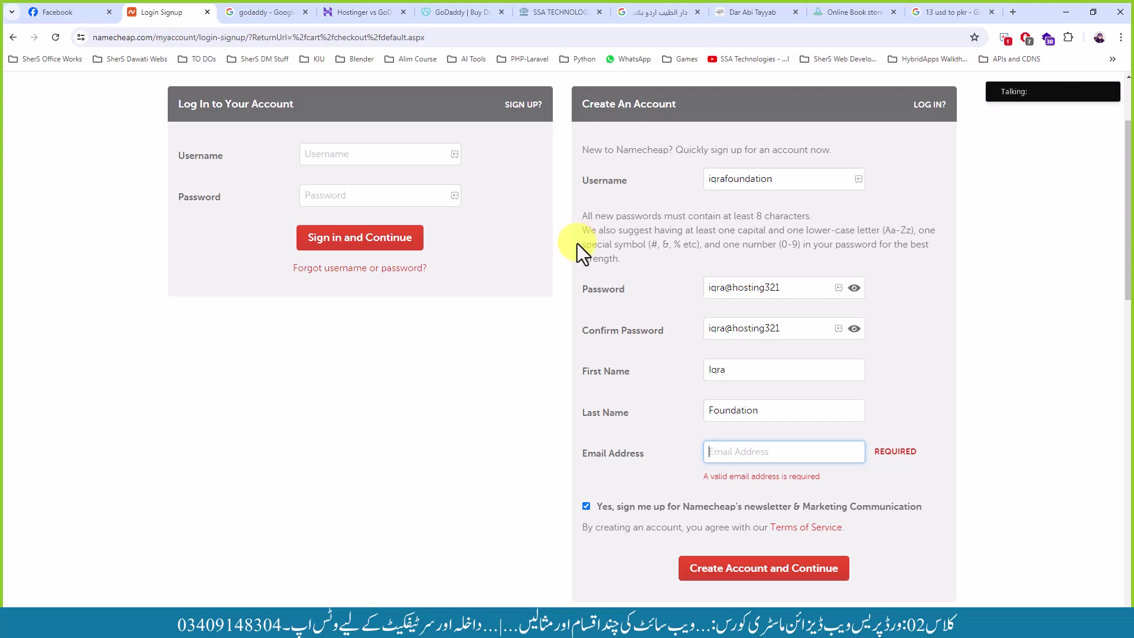
- Search GoDaddy for the domain pakistanmodelschools
{"action": "left_click", "coordinate": [453, 12]}
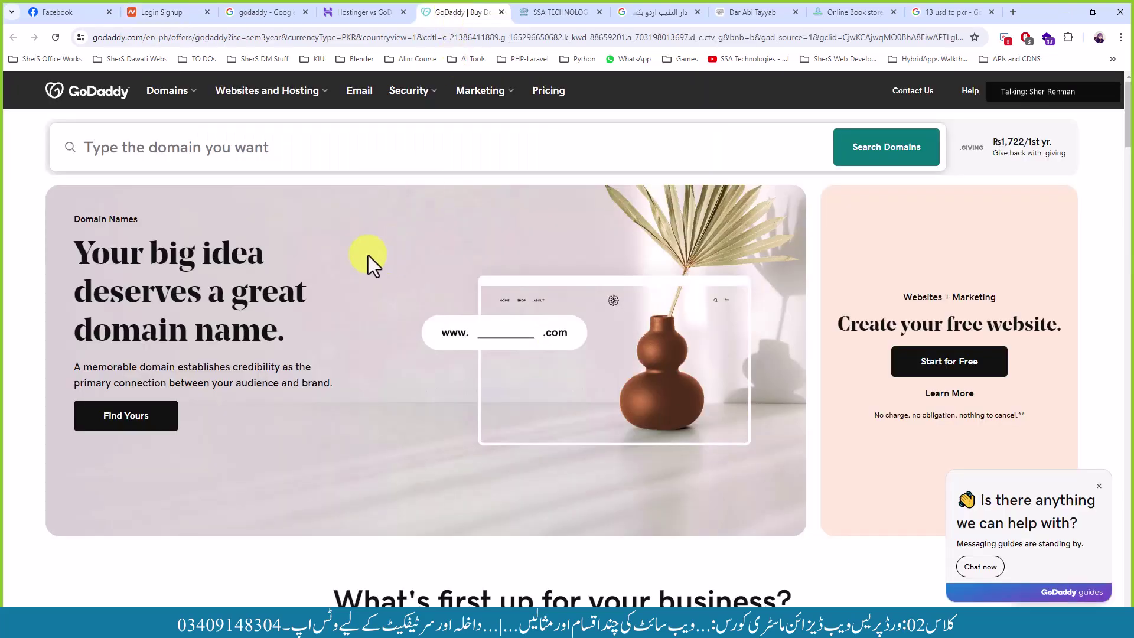
{"action": "left_click", "coordinate": [232, 155]}
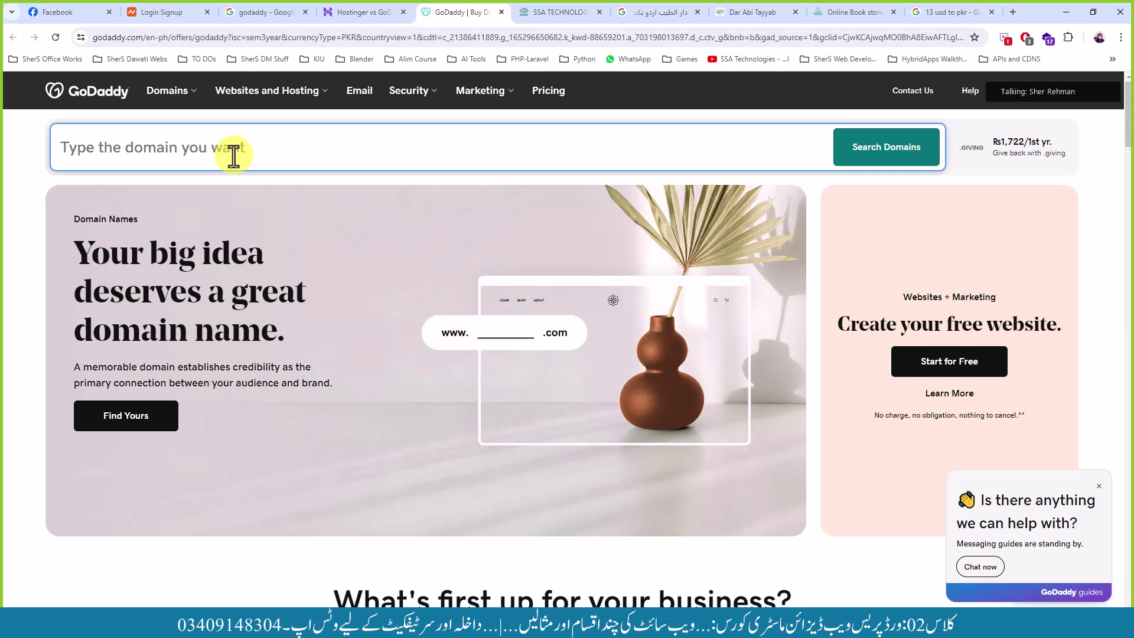
{"action": "type", "text": "pakistanm"}
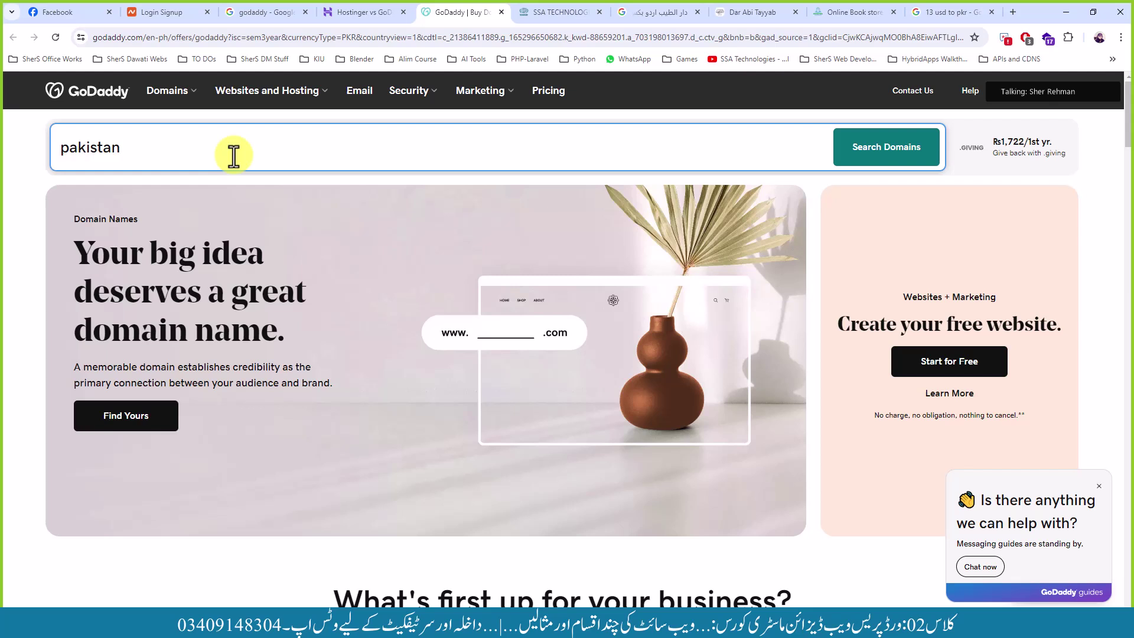
{"action": "type", "text": "odelschools"}
{"action": "key", "text": "Return"}
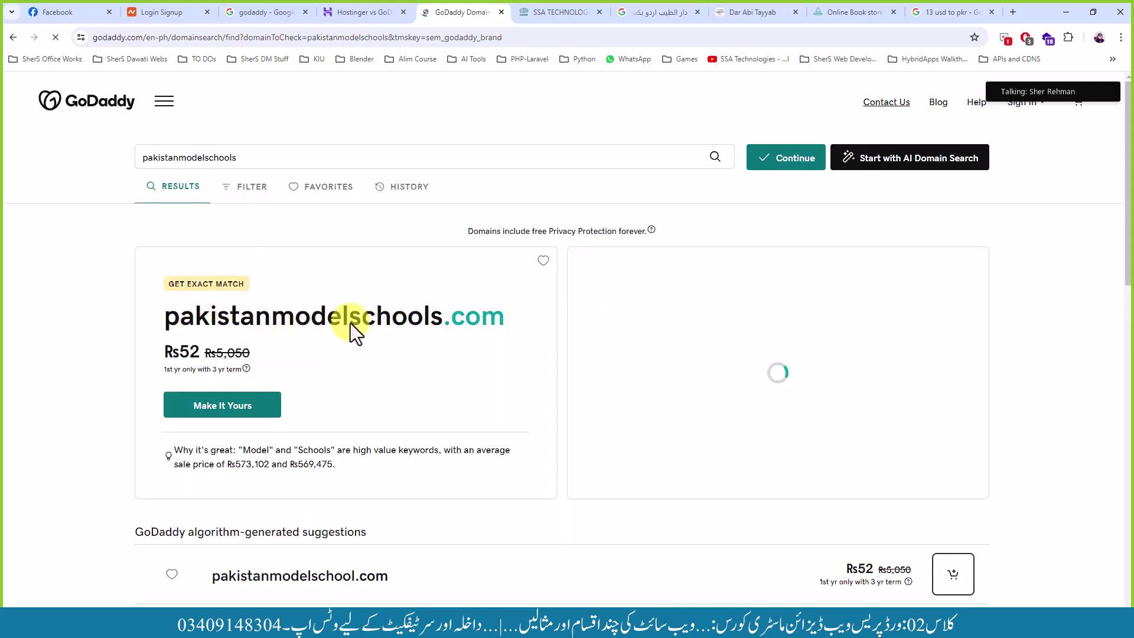
- Correct the search term's spelling with 'odel' and bring back the pakistanmodelschools.com results
{"action": "left_click_drag", "start_coordinate": [507, 323], "coordinate": [172, 322]}
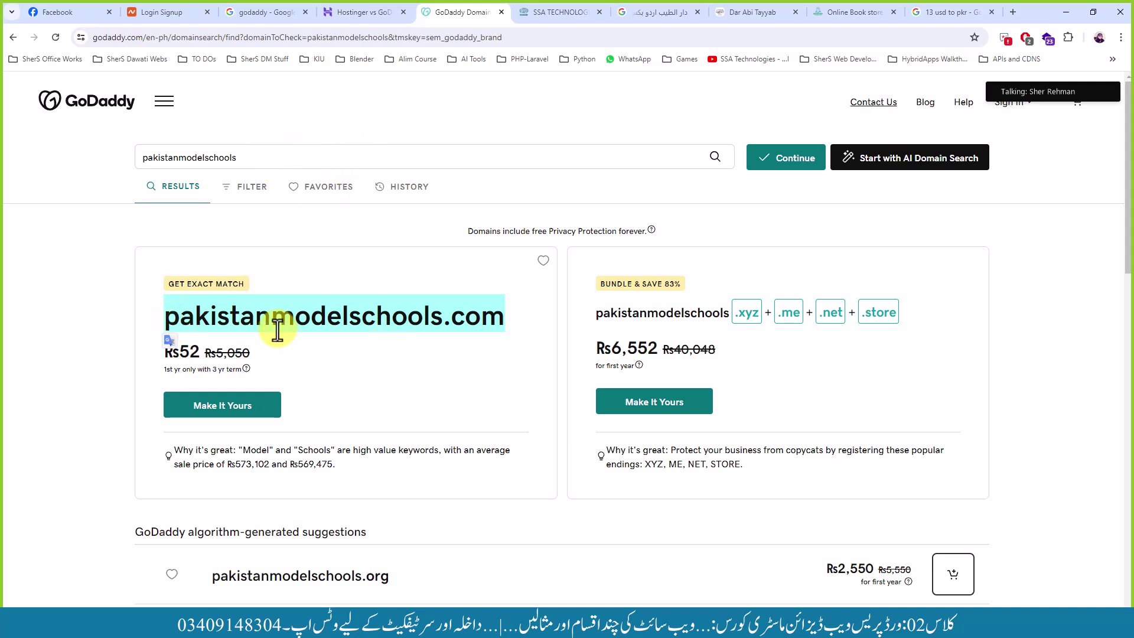
{"action": "left_click", "coordinate": [246, 157]}
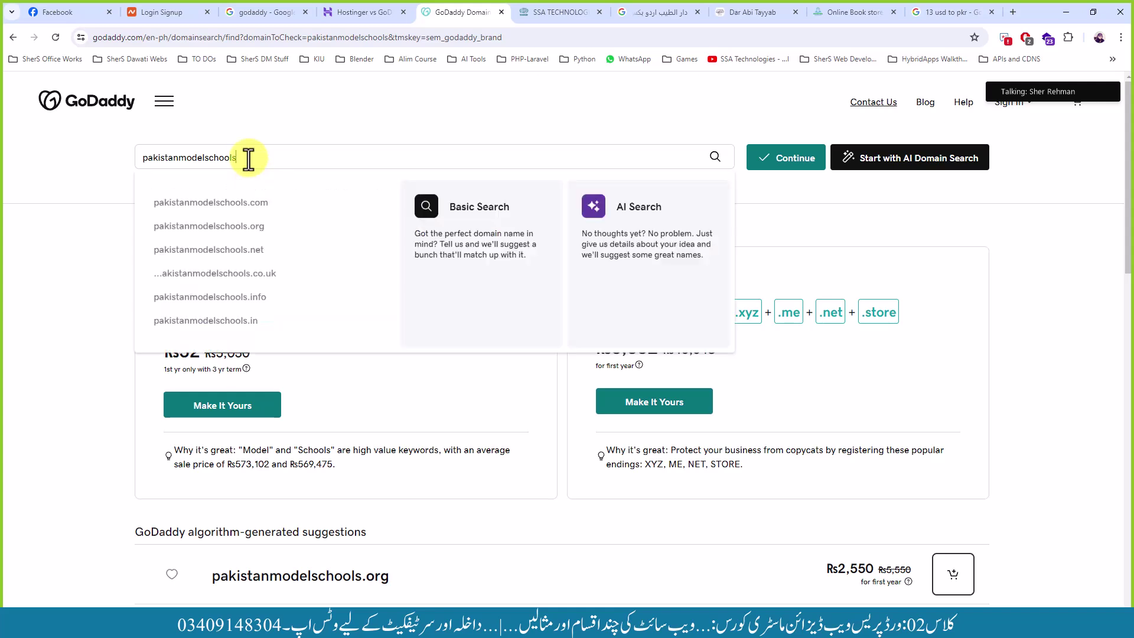
{"action": "left_click", "coordinate": [126, 159]}
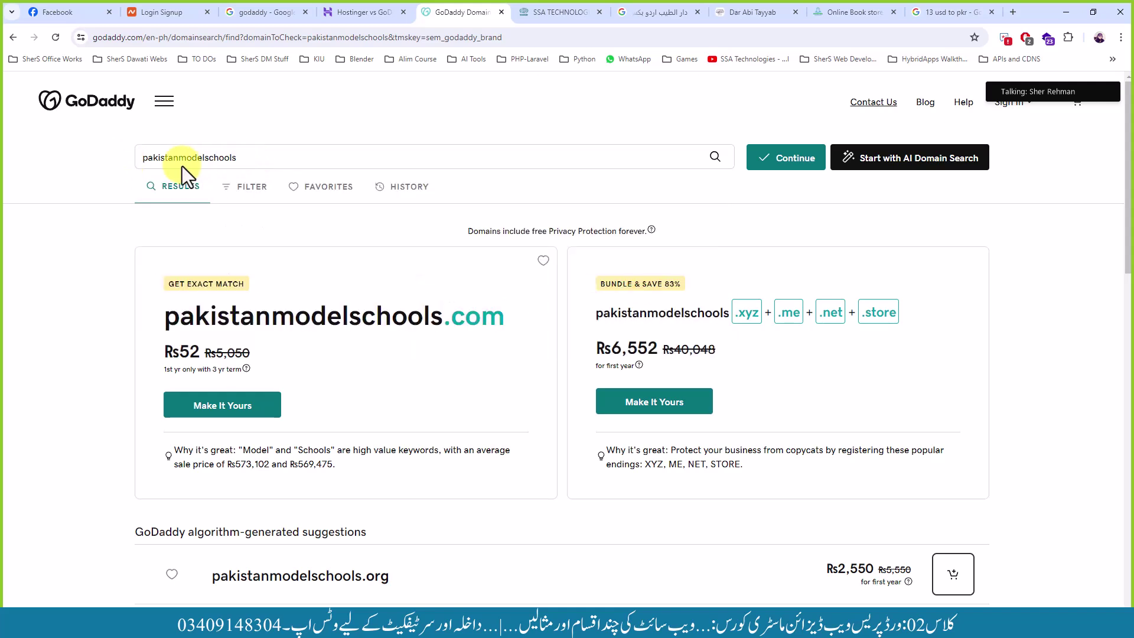
{"action": "triple_click", "coordinate": [164, 322]}
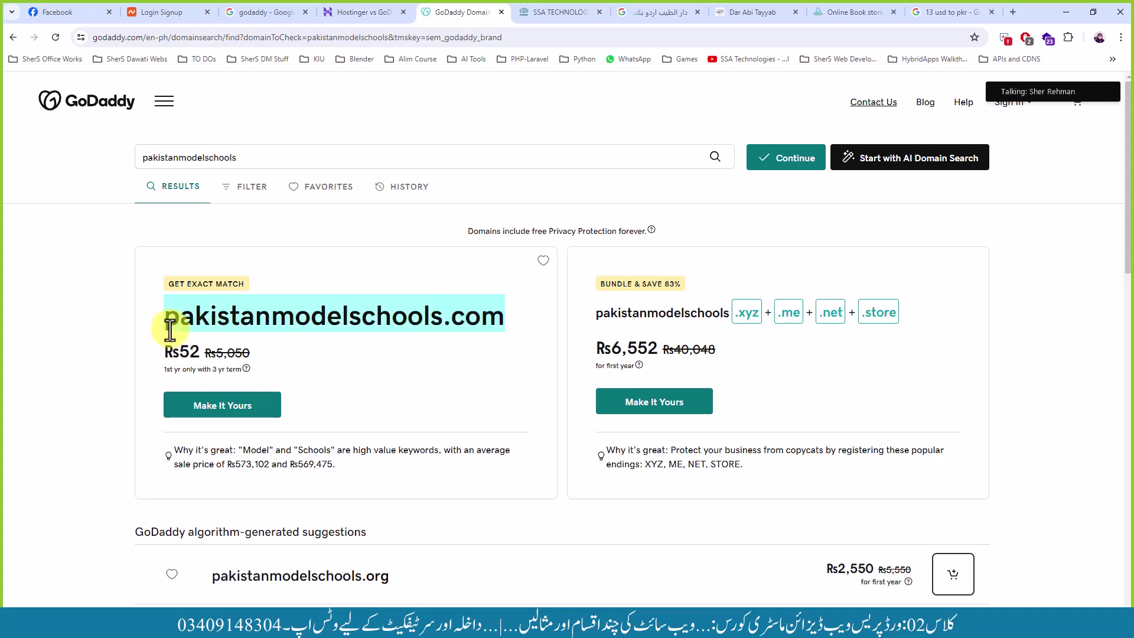
{"action": "left_click", "coordinate": [262, 158]}
{"action": "left_click", "coordinate": [121, 157]}
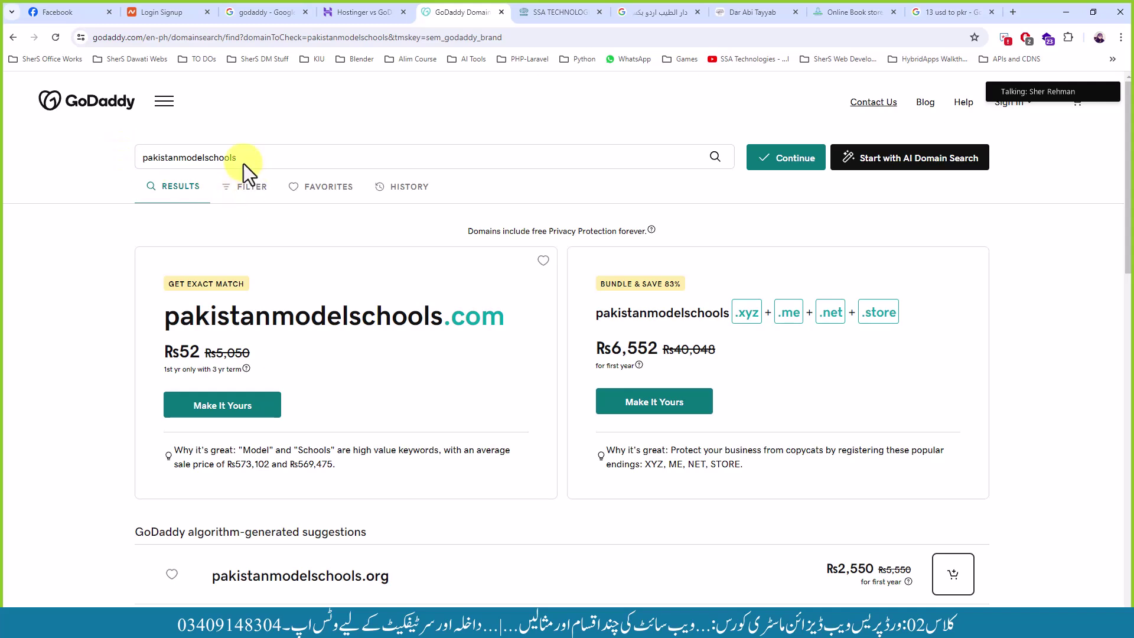
{"action": "left_click", "coordinate": [200, 157]}
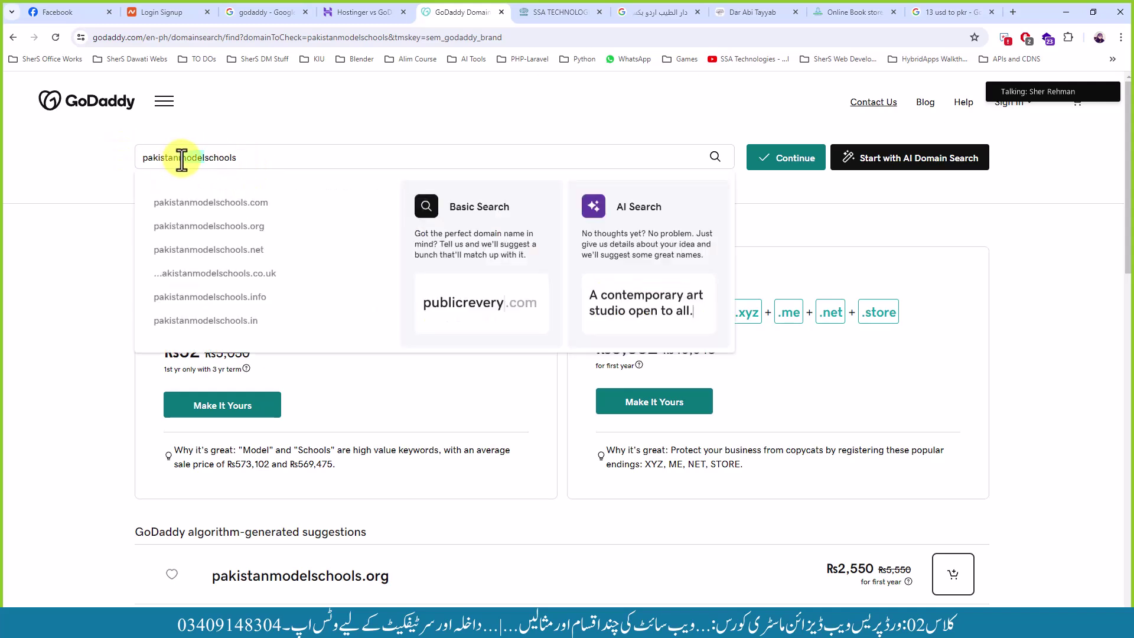
{"action": "key", "text": "BackSpace"}
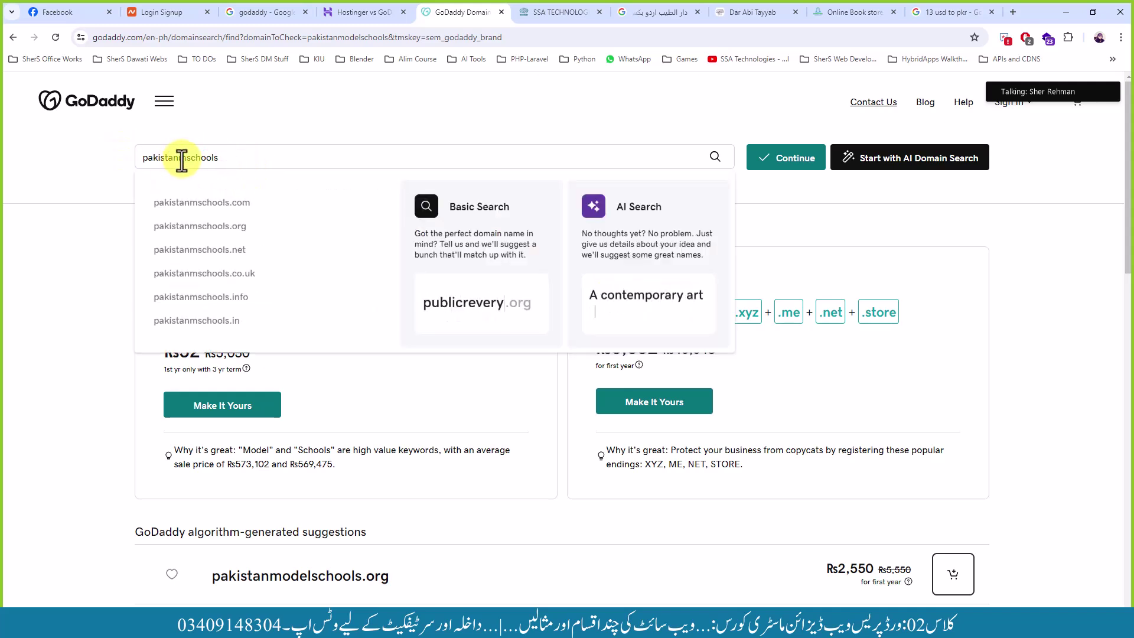
{"action": "type", "text": "odel"}
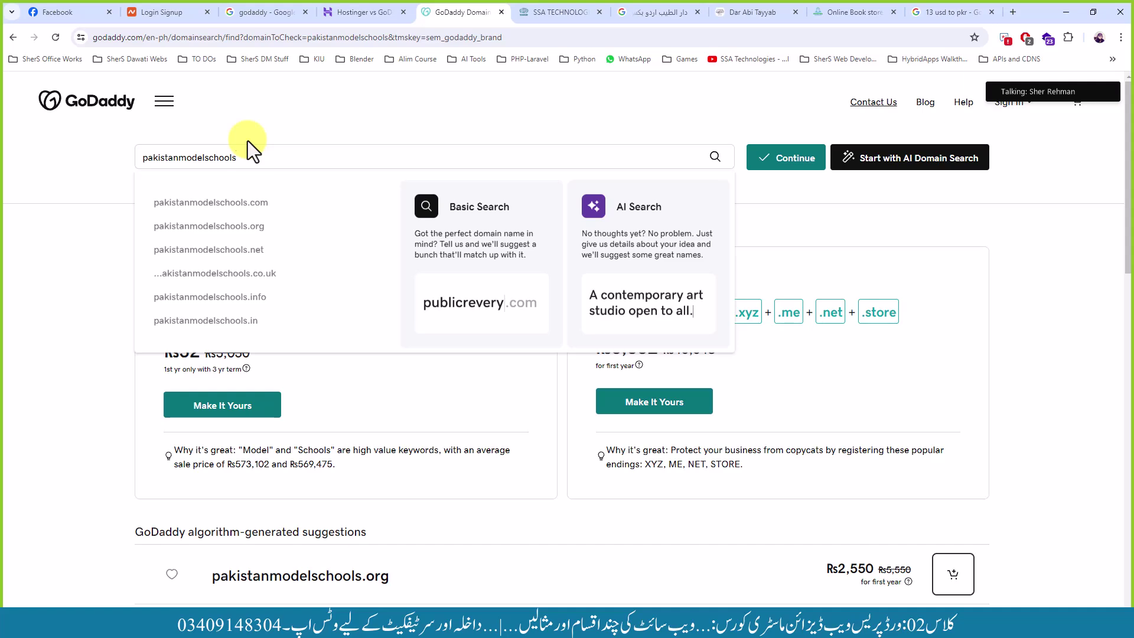
{"action": "left_click", "coordinate": [247, 140]}
{"action": "left_click", "coordinate": [248, 155]}
{"action": "left_click", "coordinate": [243, 141]}
{"action": "left_click", "coordinate": [248, 161]}
{"action": "left_click", "coordinate": [76, 227]}
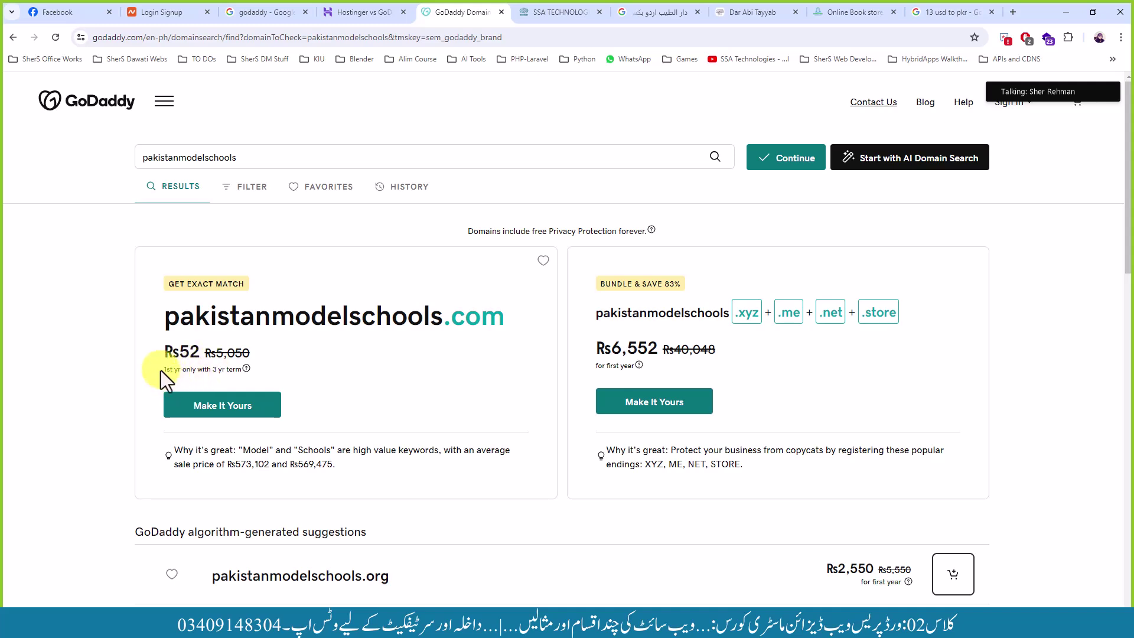
- Zoom in on the .com card to read Rs52 for the first year with a 3-year term
{"action": "double_click", "coordinate": [172, 371]}
{"action": "left_click_drag", "start_coordinate": [198, 370], "coordinate": [193, 371]}
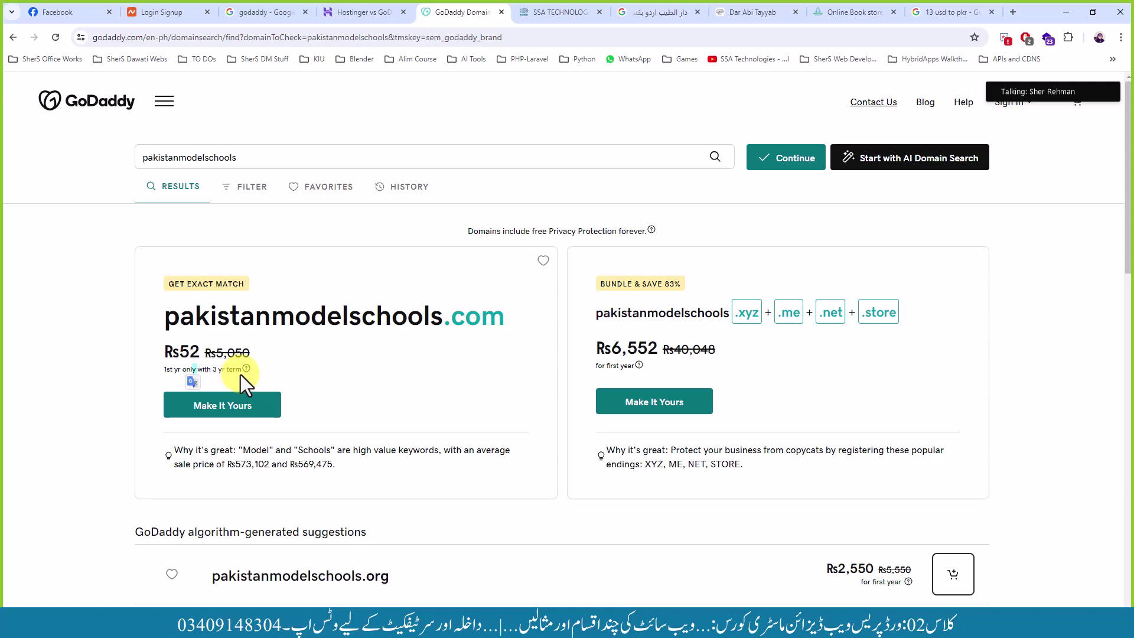
{"action": "key", "text": "ctrl+plus"}
{"action": "key", "text": "ctrl+plus"}
{"action": "key", "text": "ctrl+plus"}
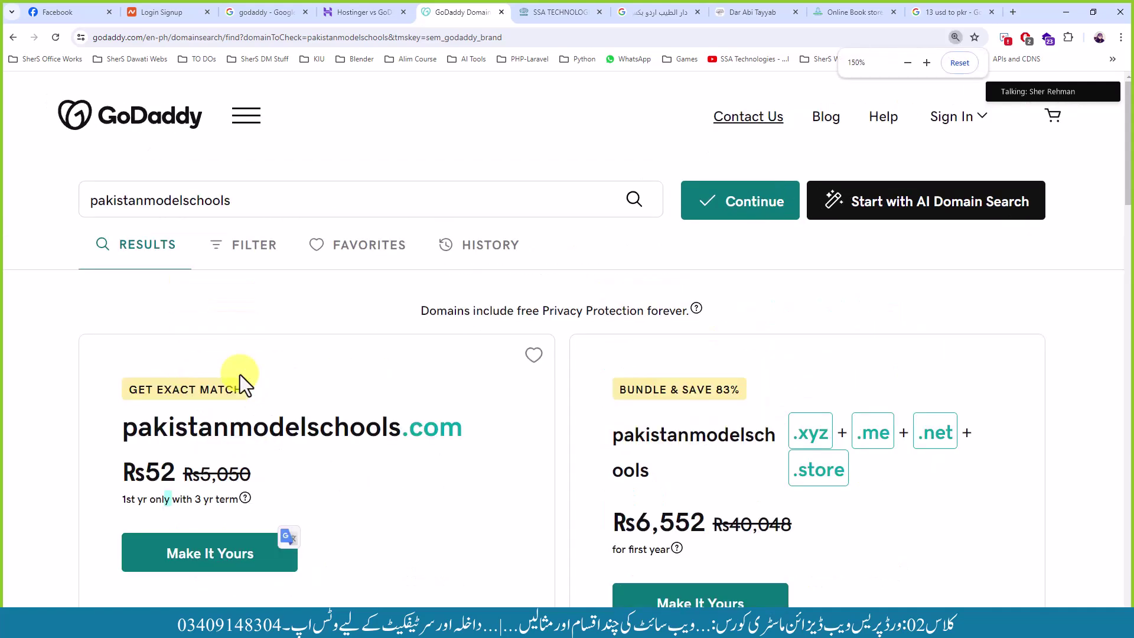
{"action": "scroll", "coordinate": [240, 375], "scroll_direction": "down", "scroll_amount": 2}
{"action": "left_click_drag", "start_coordinate": [124, 263], "coordinate": [120, 236]}
{"action": "left_click", "coordinate": [157, 234]}
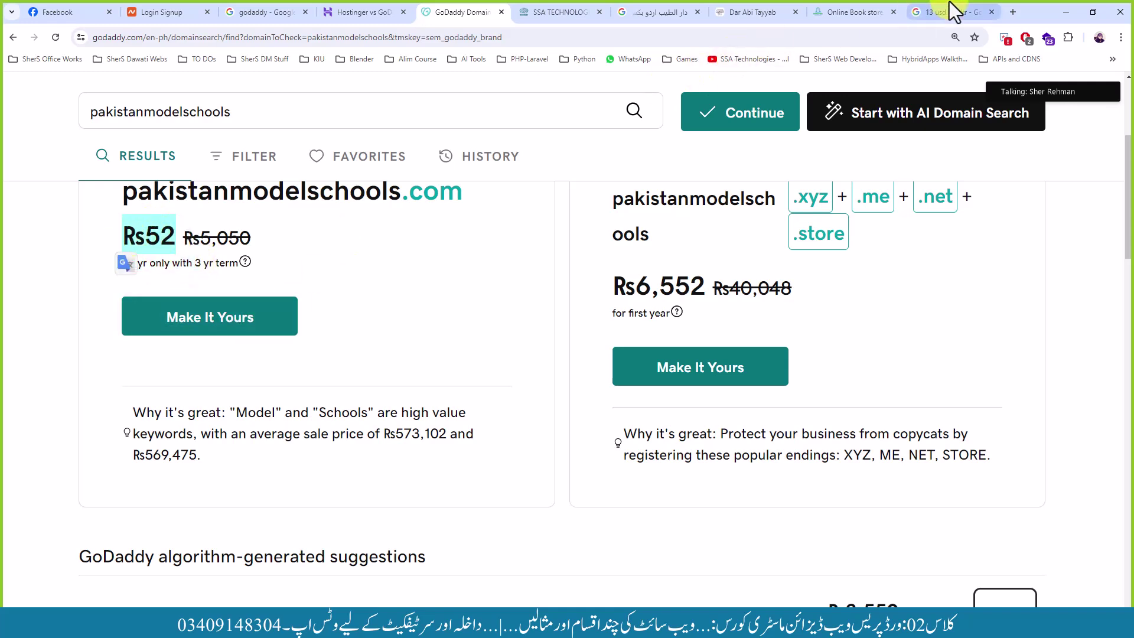
{"action": "left_click", "coordinate": [950, 3]}
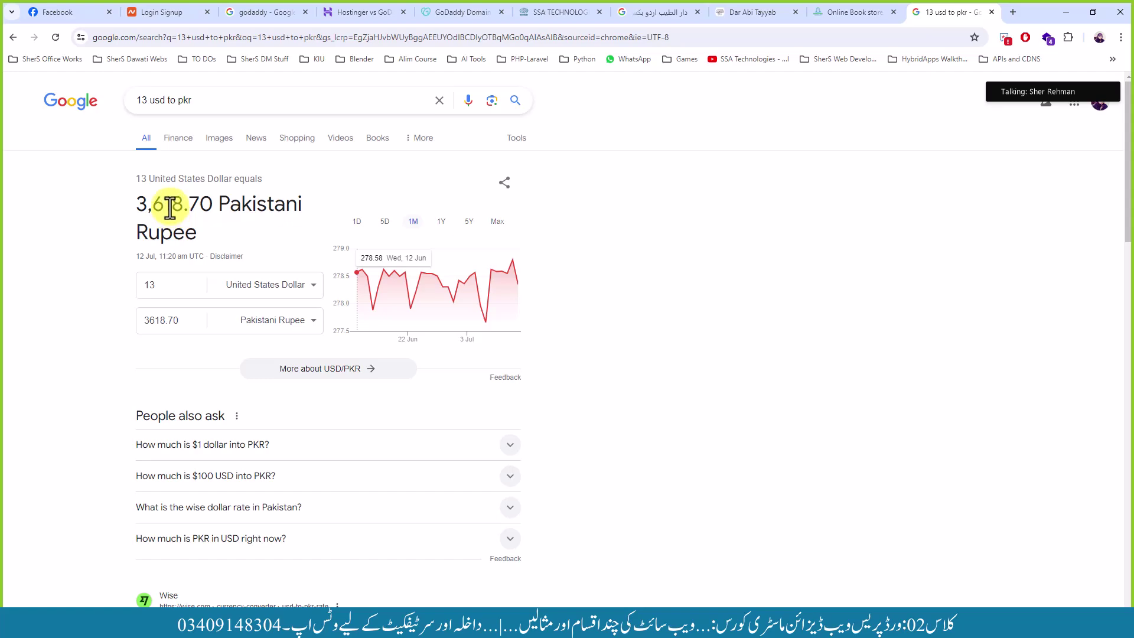
- Recheck GoDaddy's Rs52 first-year, 3-year-term .com price against 13 USD = 3,618.70 PKR
{"action": "left_click", "coordinate": [440, 13]}
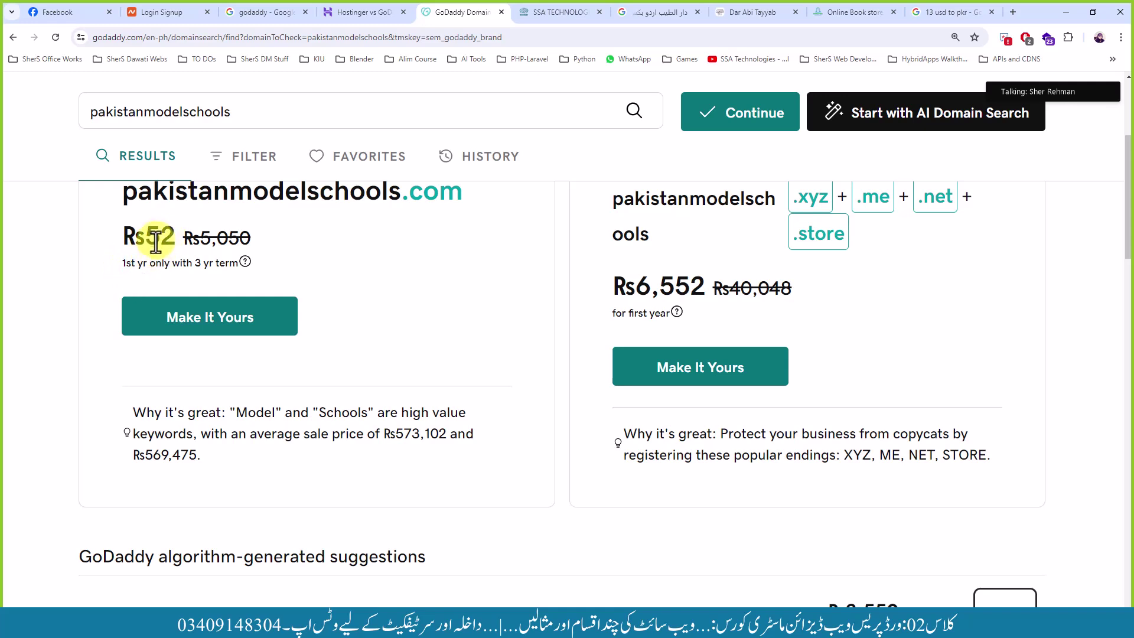
{"action": "double_click", "coordinate": [130, 263]}
{"action": "left_click", "coordinate": [197, 264]}
{"action": "left_click_drag", "start_coordinate": [197, 264], "coordinate": [225, 248]}
{"action": "left_click_drag", "start_coordinate": [171, 238], "coordinate": [148, 236]}
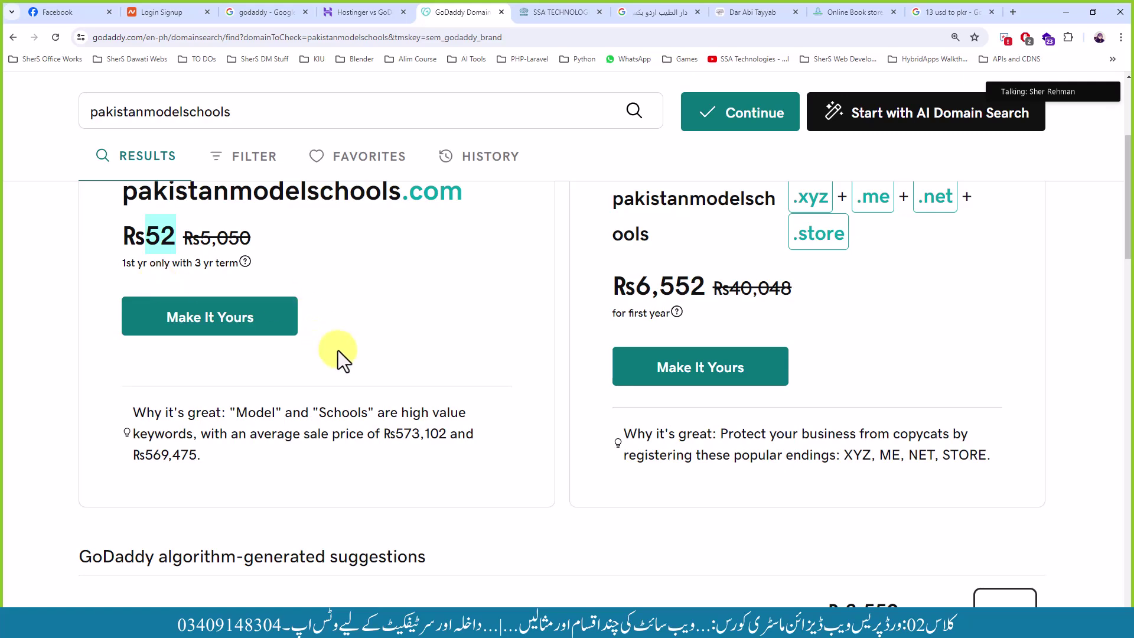
{"action": "scroll", "coordinate": [345, 365], "scroll_direction": "up", "scroll_amount": 4}
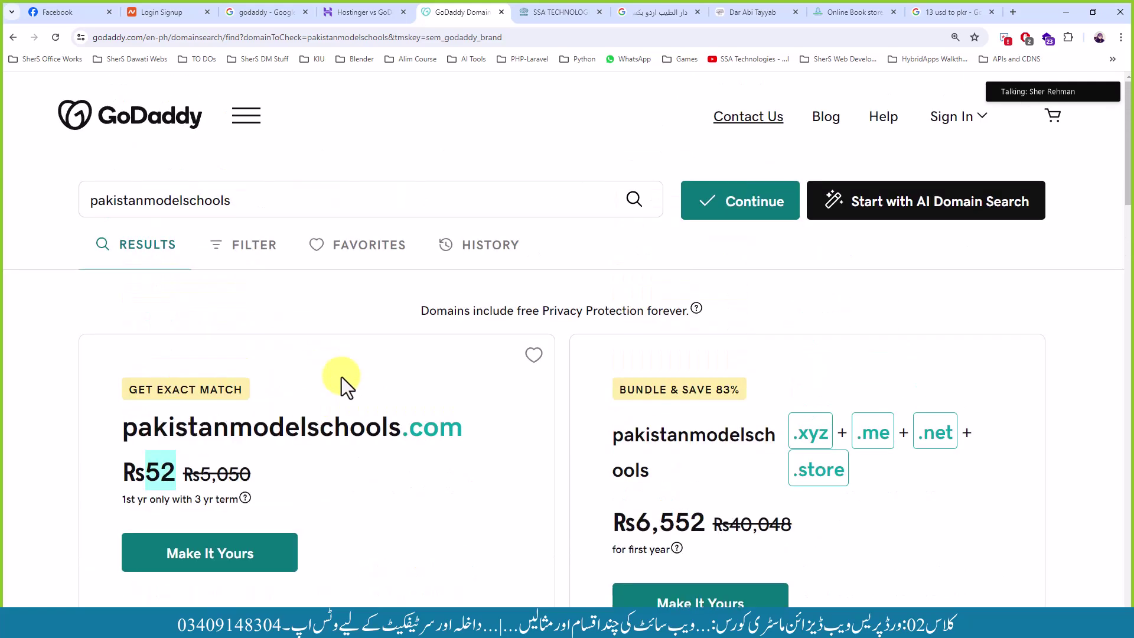
{"action": "key", "text": "ctrl+minus"}
{"action": "key", "text": "ctrl+minus"}
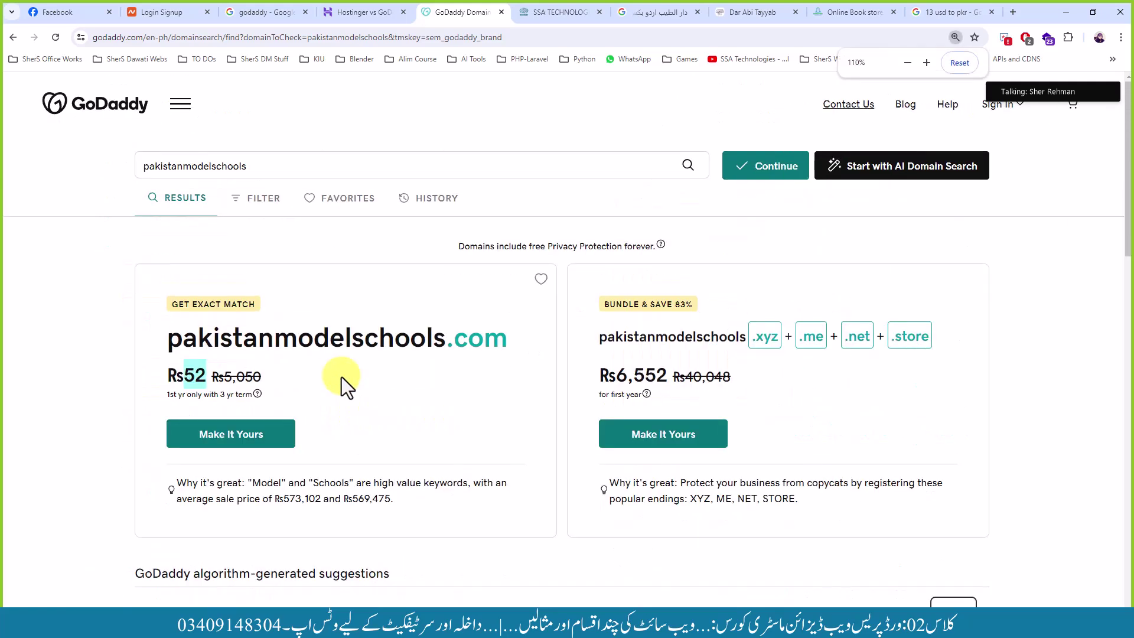
{"action": "left_click", "coordinate": [283, 388]}
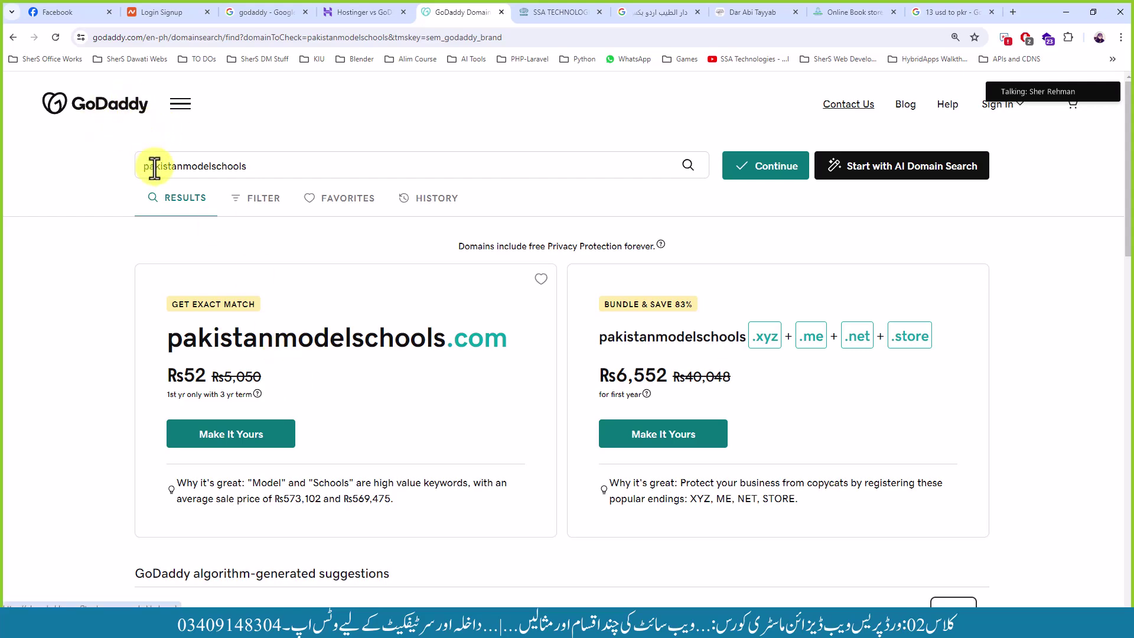
{"action": "left_click", "coordinate": [364, 13]}
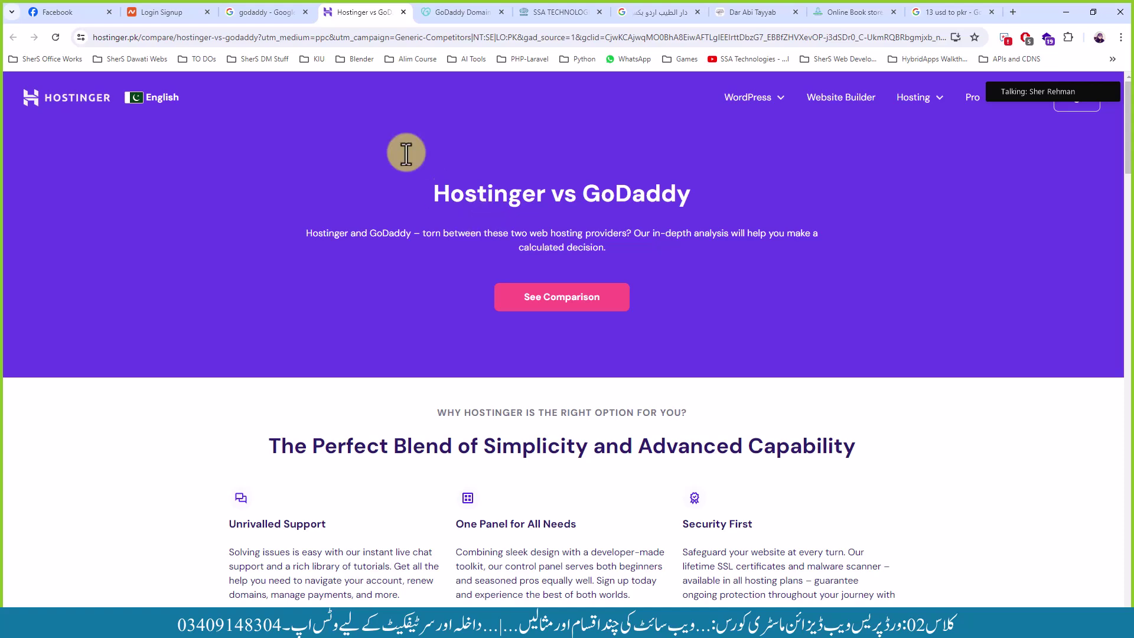
- Leave Namecheap's login/signup page for Hosting > Shared Hosting
{"action": "left_click", "coordinate": [155, 13]}
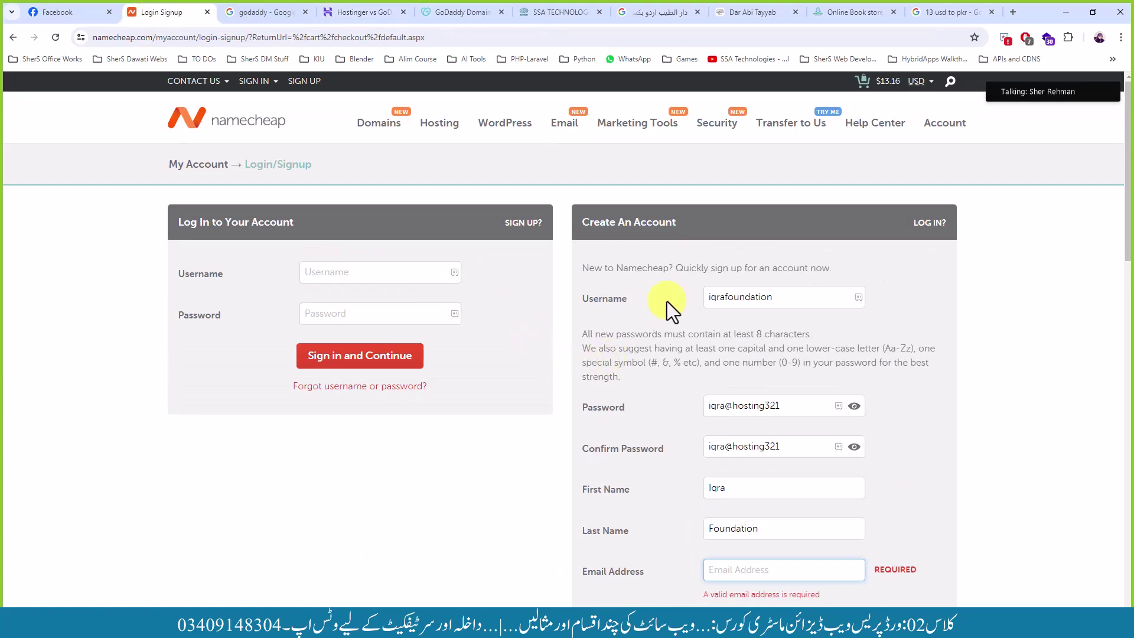
{"action": "scroll", "coordinate": [722, 368], "scroll_direction": "down", "scroll_amount": 2}
{"action": "scroll", "coordinate": [725, 372], "scroll_direction": "up", "scroll_amount": 2}
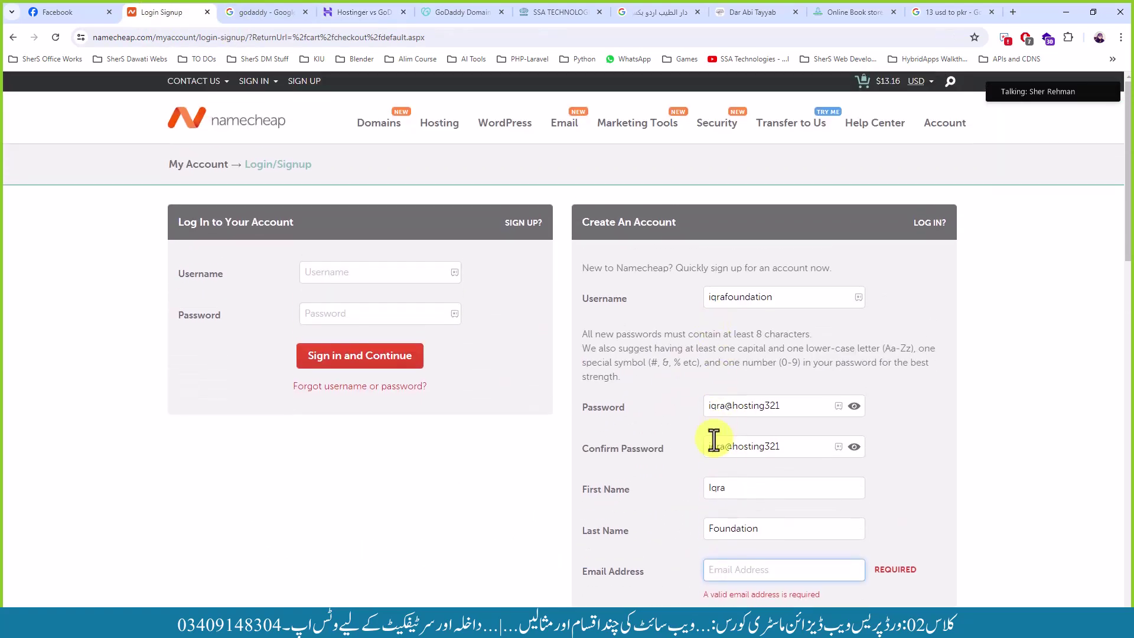
{"action": "scroll", "coordinate": [732, 337], "scroll_direction": "down", "scroll_amount": 2}
{"action": "scroll", "coordinate": [650, 361], "scroll_direction": "down", "scroll_amount": 3}
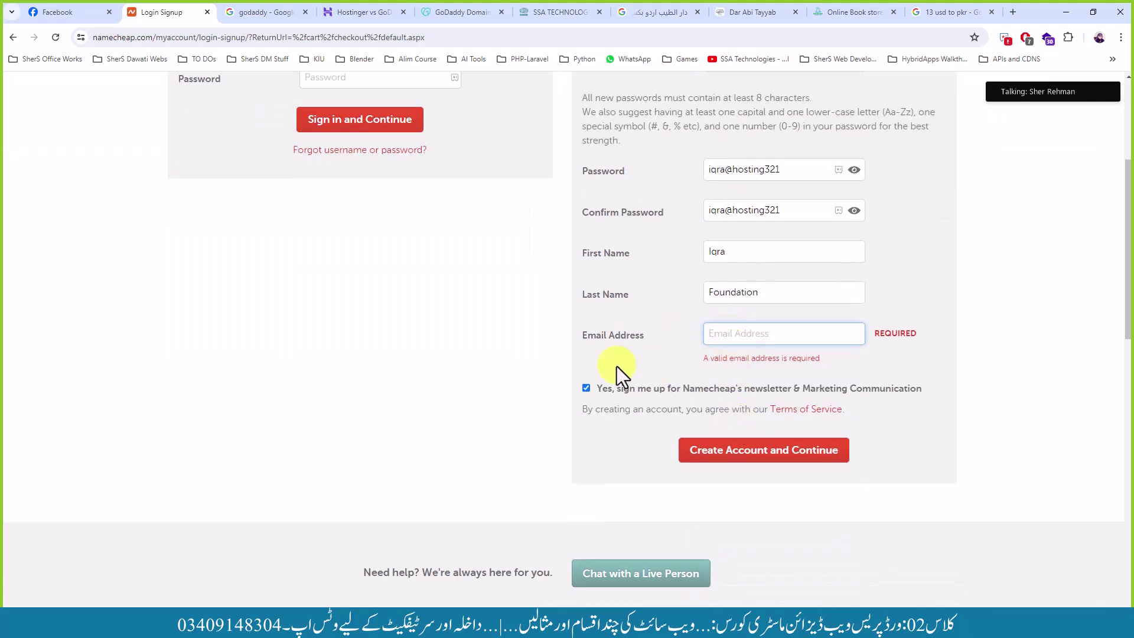
{"action": "scroll", "coordinate": [617, 366], "scroll_direction": "up", "scroll_amount": 4}
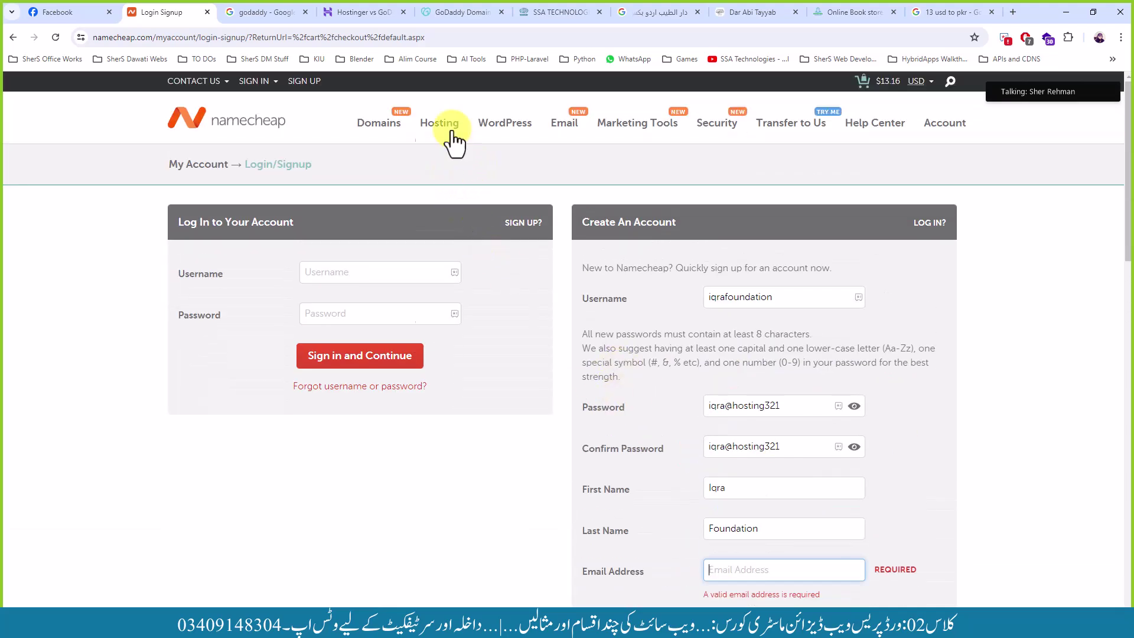
{"action": "mouse_move", "coordinate": [442, 136]}
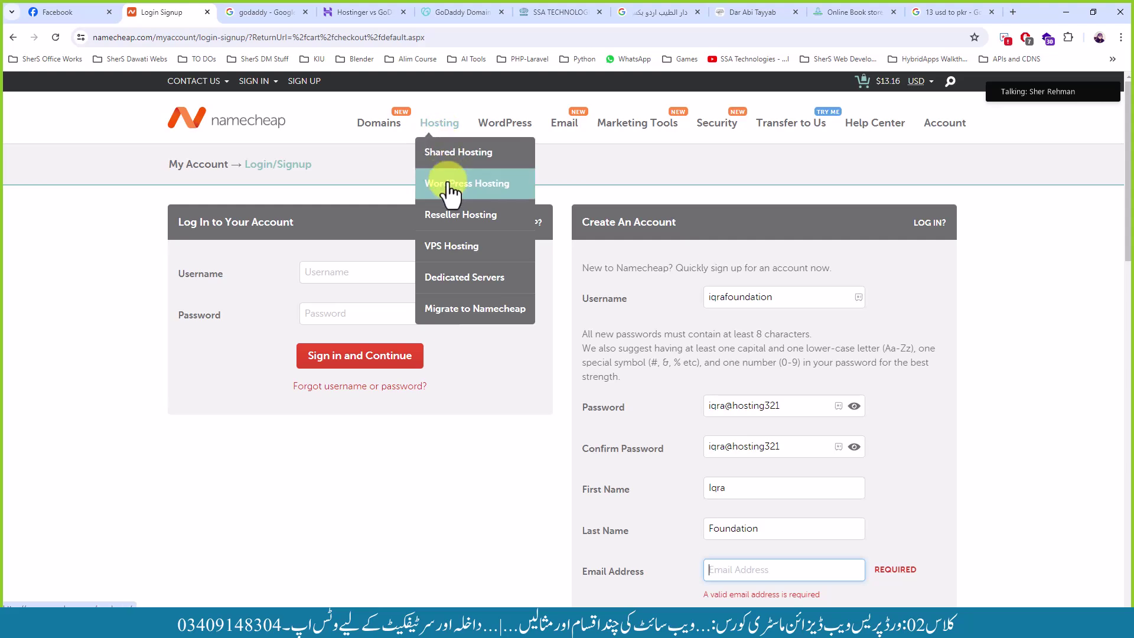
{"action": "left_click", "coordinate": [453, 154]}
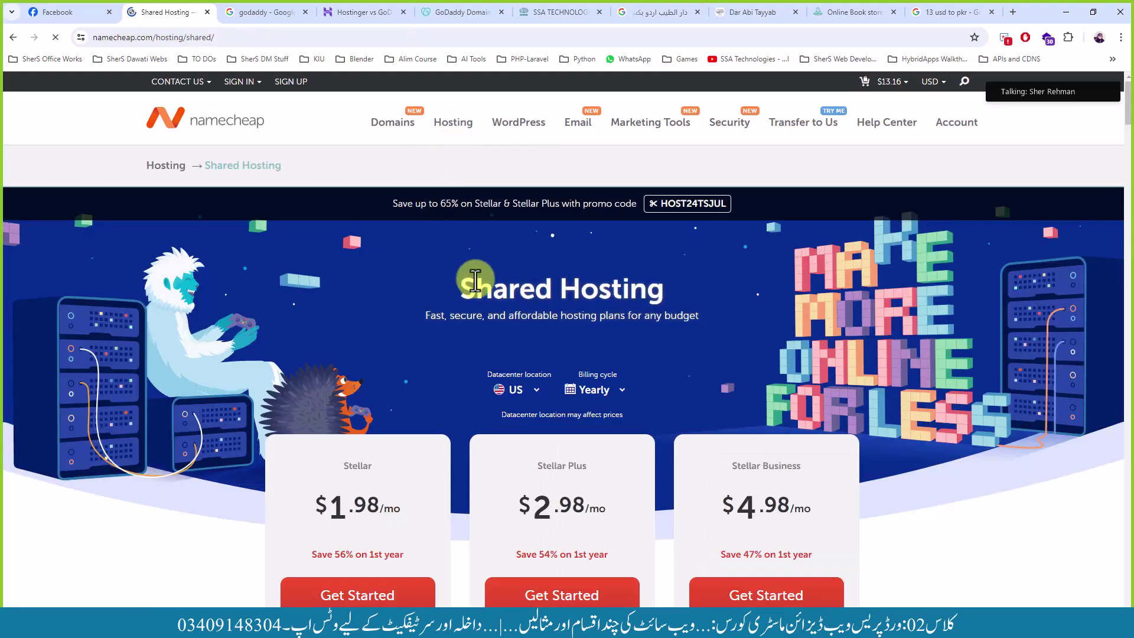
- Highlight the Stellar plan's $22.88 first-year total and right-click it for lookup options
{"action": "scroll", "coordinate": [470, 237], "scroll_direction": "down", "scroll_amount": 2}
{"action": "scroll", "coordinate": [371, 388], "scroll_direction": "down", "scroll_amount": 3}
{"action": "scroll", "coordinate": [365, 189], "scroll_direction": "up", "scroll_amount": 1}
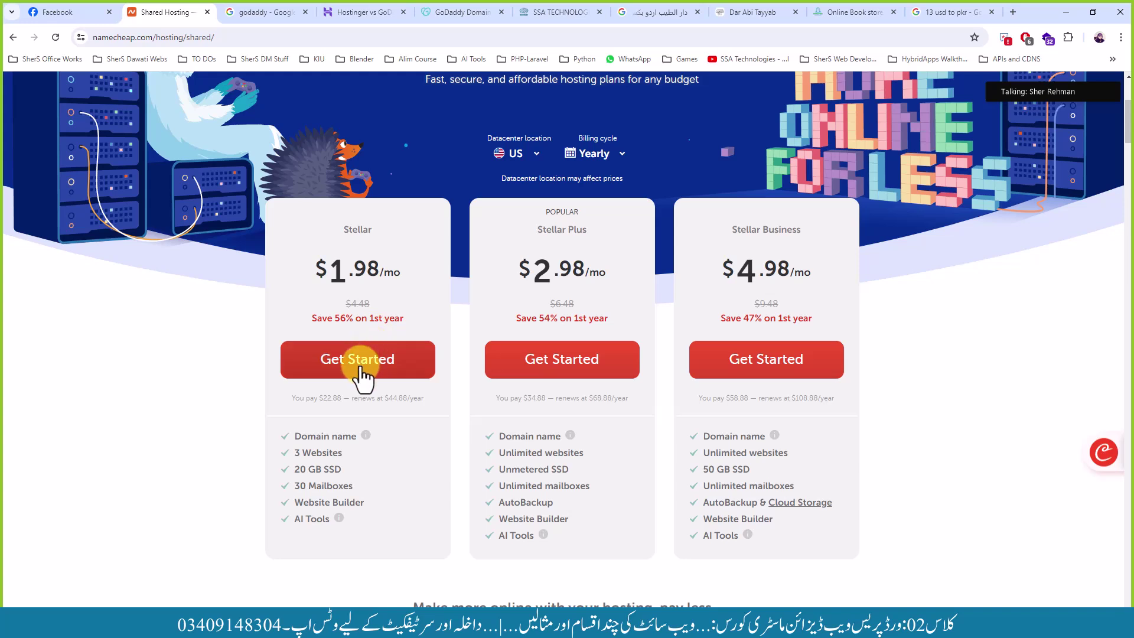
{"action": "left_click_drag", "start_coordinate": [343, 454], "coordinate": [300, 455]}
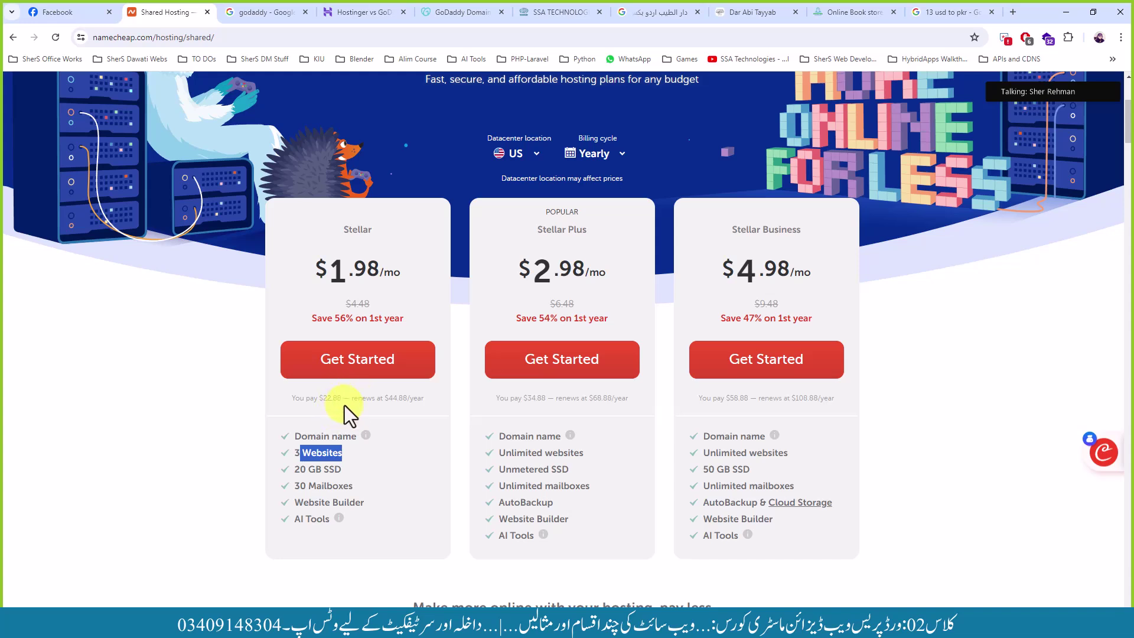
{"action": "left_click_drag", "start_coordinate": [290, 398], "coordinate": [320, 402]}
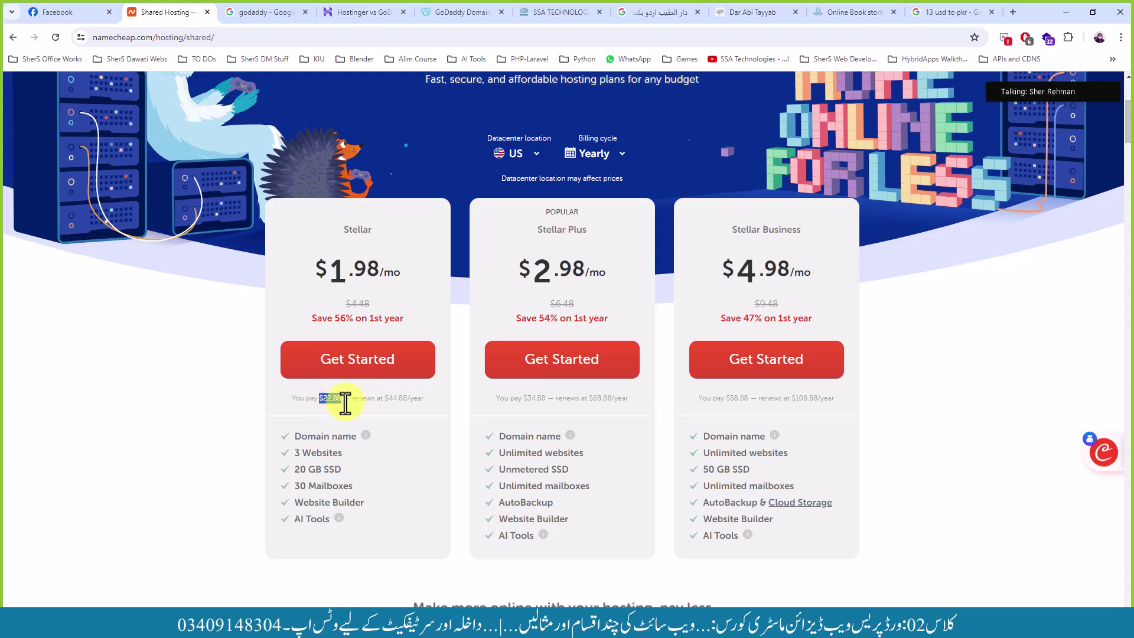
{"action": "right_click", "coordinate": [329, 400]}
- Google $22.88 to get 6,368.92 PKR, then review Stellar's 20 GB SSD storage on Namecheap
{"action": "left_click", "coordinate": [430, 233]}
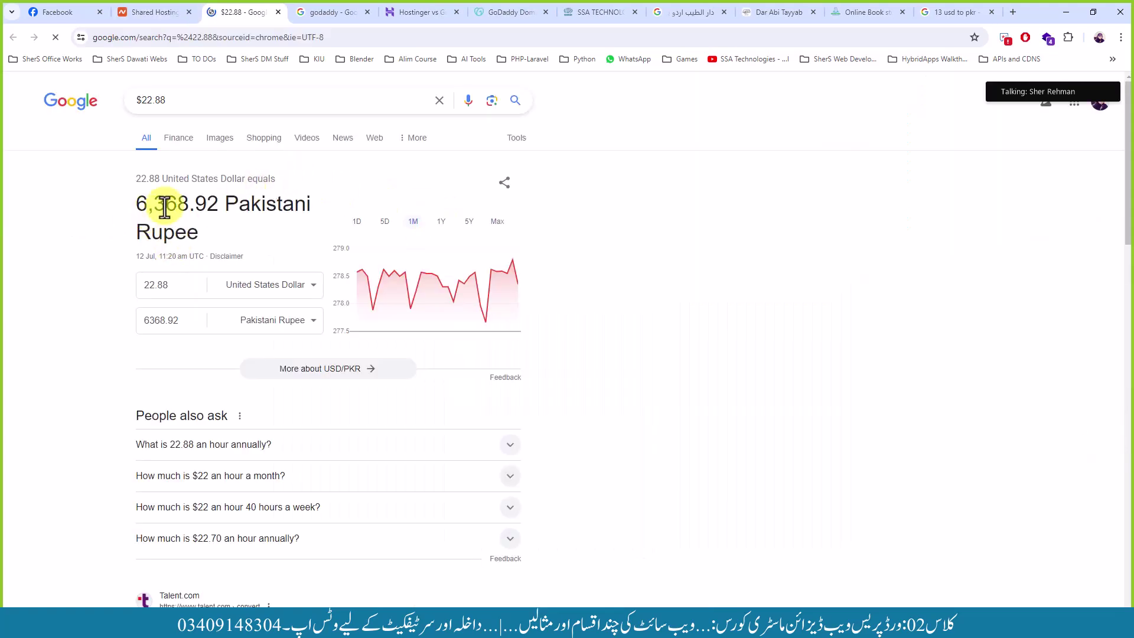
{"action": "left_click_drag", "start_coordinate": [186, 205], "coordinate": [132, 203]}
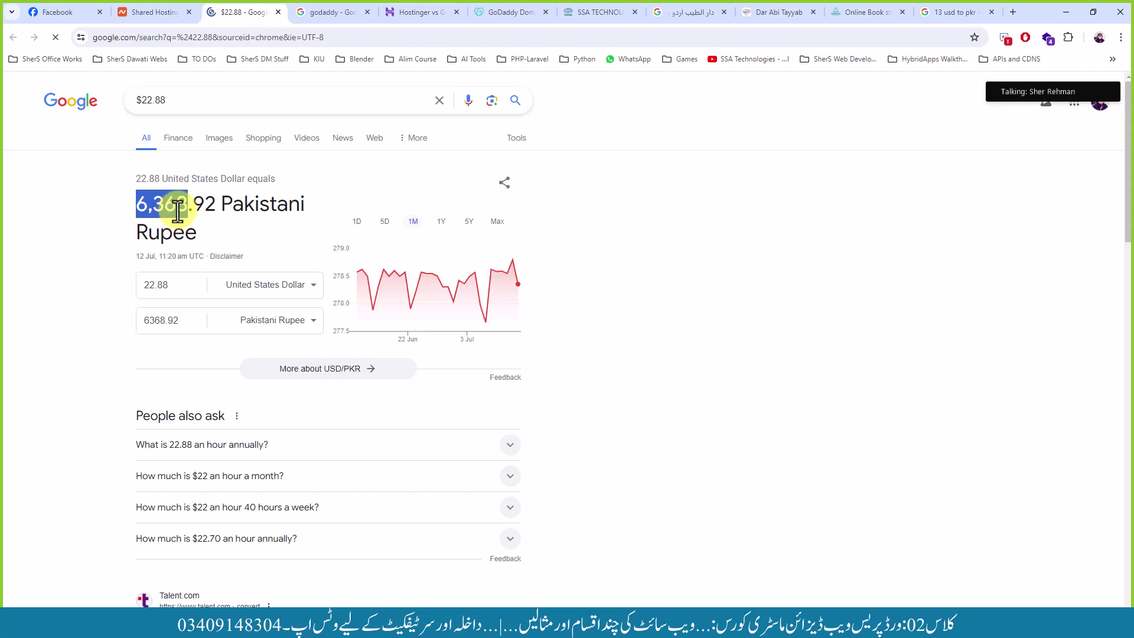
{"action": "left_click", "coordinate": [165, 13]}
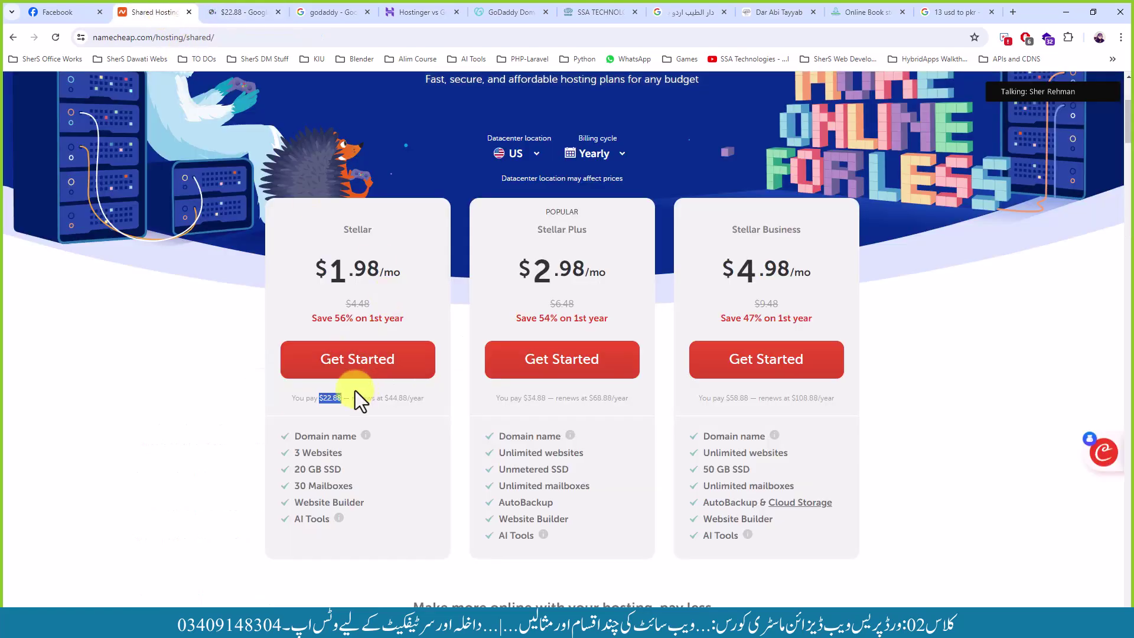
{"action": "left_click_drag", "start_coordinate": [300, 469], "coordinate": [322, 469]}
{"action": "left_click", "coordinate": [328, 469]}
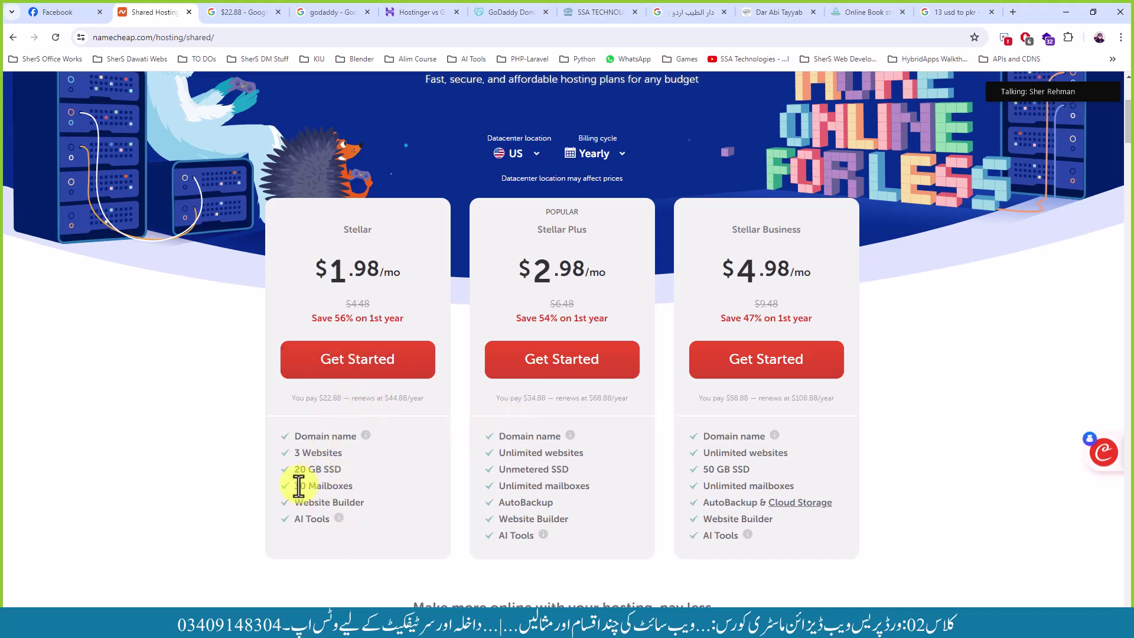
{"action": "scroll", "coordinate": [354, 368], "scroll_direction": "up", "scroll_amount": 4}
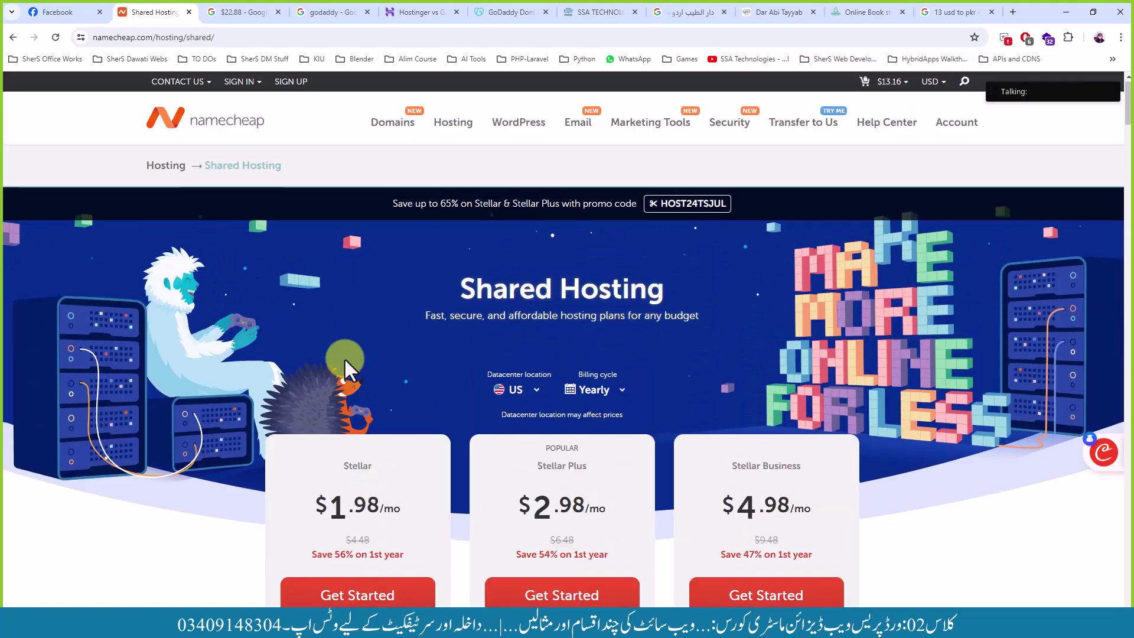
{"action": "scroll", "coordinate": [349, 393], "scroll_direction": "down", "scroll_amount": 4}
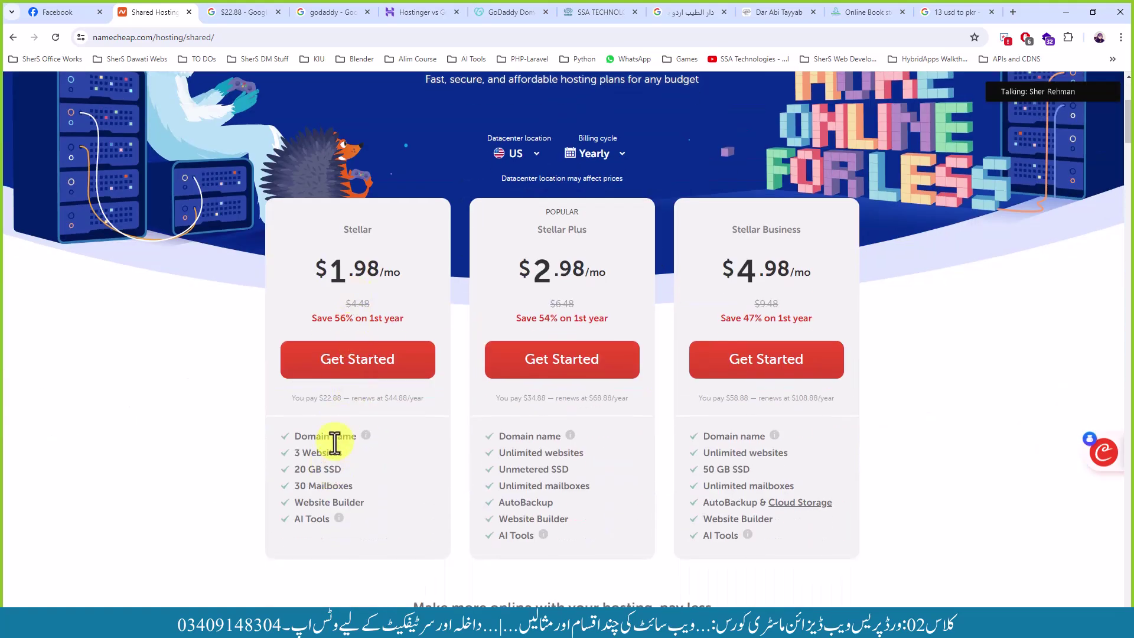
{"action": "scroll", "coordinate": [385, 293], "scroll_direction": "up", "scroll_amount": 2}
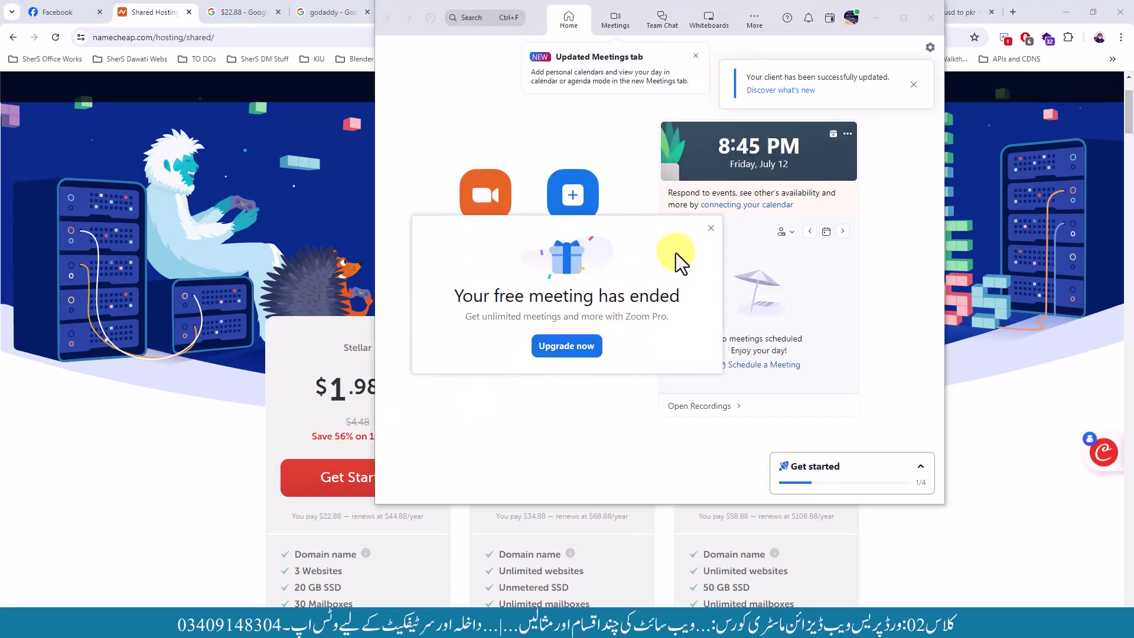
- Dismiss Zoom's 'Your free meeting has ended' notice and minimize the Zoom window
{"action": "left_click", "coordinate": [712, 228]}
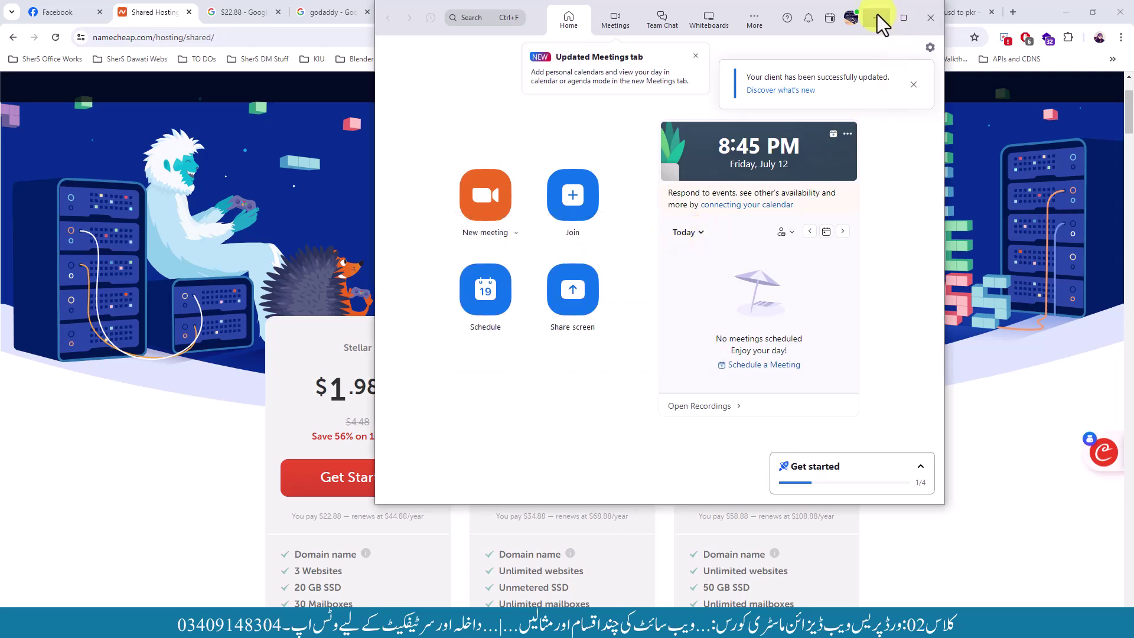
{"action": "left_click", "coordinate": [878, 19]}
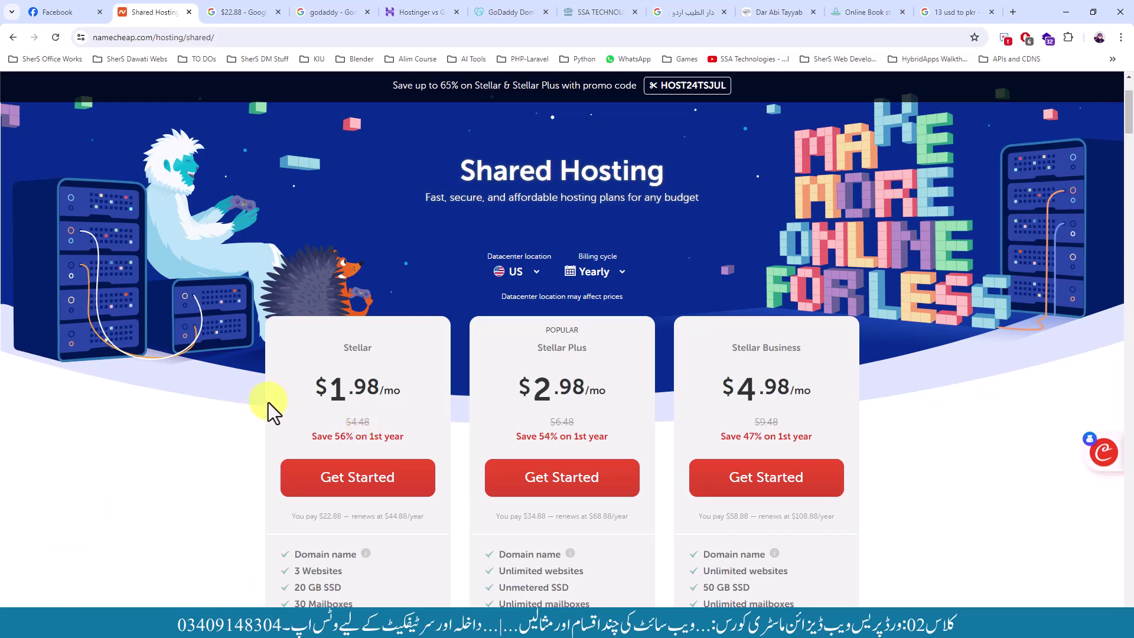
- Scroll through Namecheap's Stellar, Stellar Plus and Stellar Business plan cards
{"action": "scroll", "coordinate": [363, 378], "scroll_direction": "down", "scroll_amount": 4}
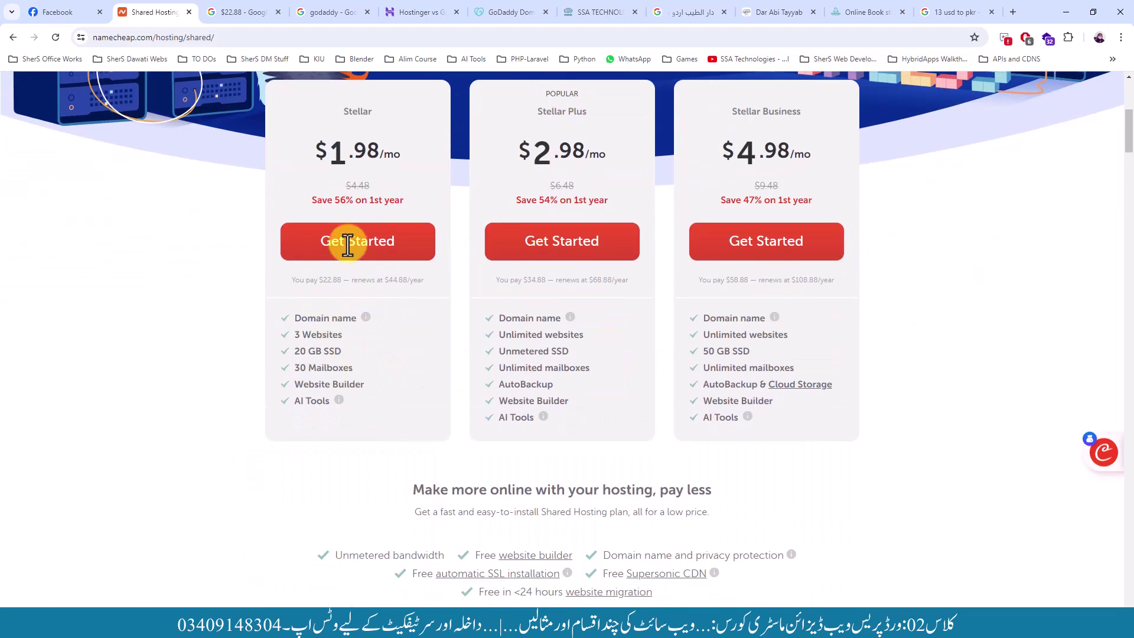
{"action": "scroll", "coordinate": [370, 352], "scroll_direction": "up", "scroll_amount": 2}
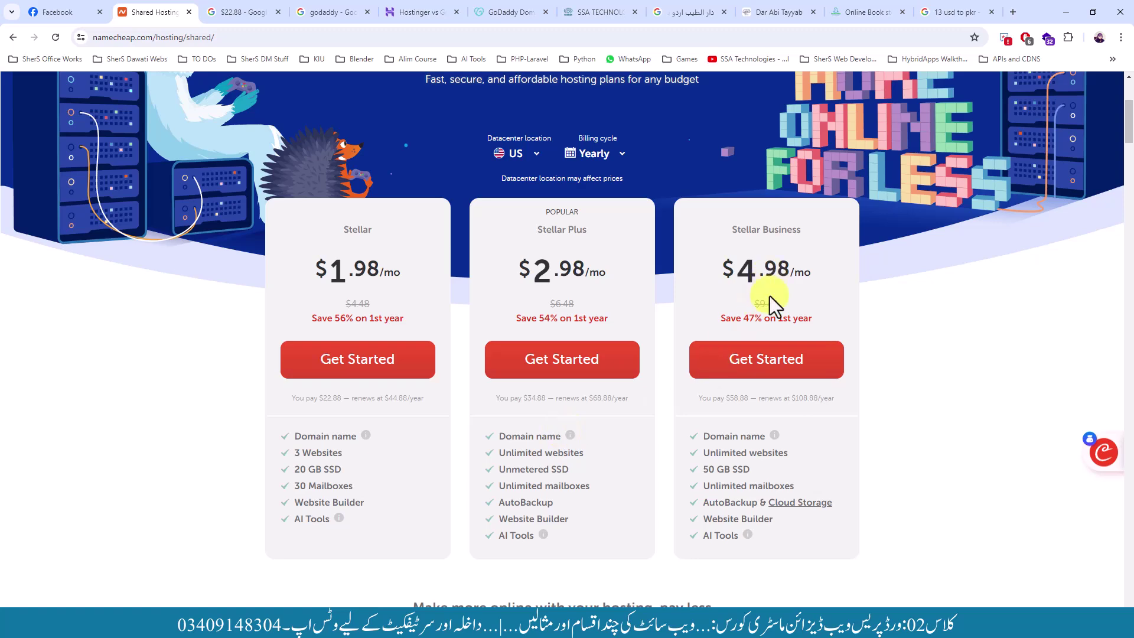
{"action": "scroll", "coordinate": [651, 390], "scroll_direction": "up", "scroll_amount": 4}
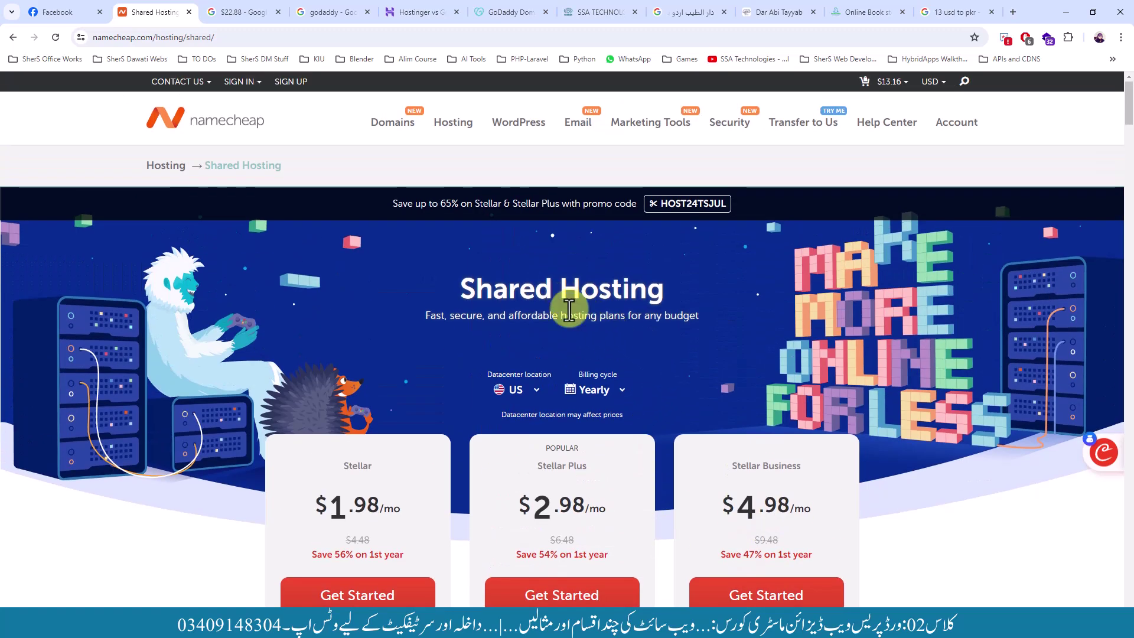
{"action": "scroll", "coordinate": [700, 456], "scroll_direction": "down", "scroll_amount": 2}
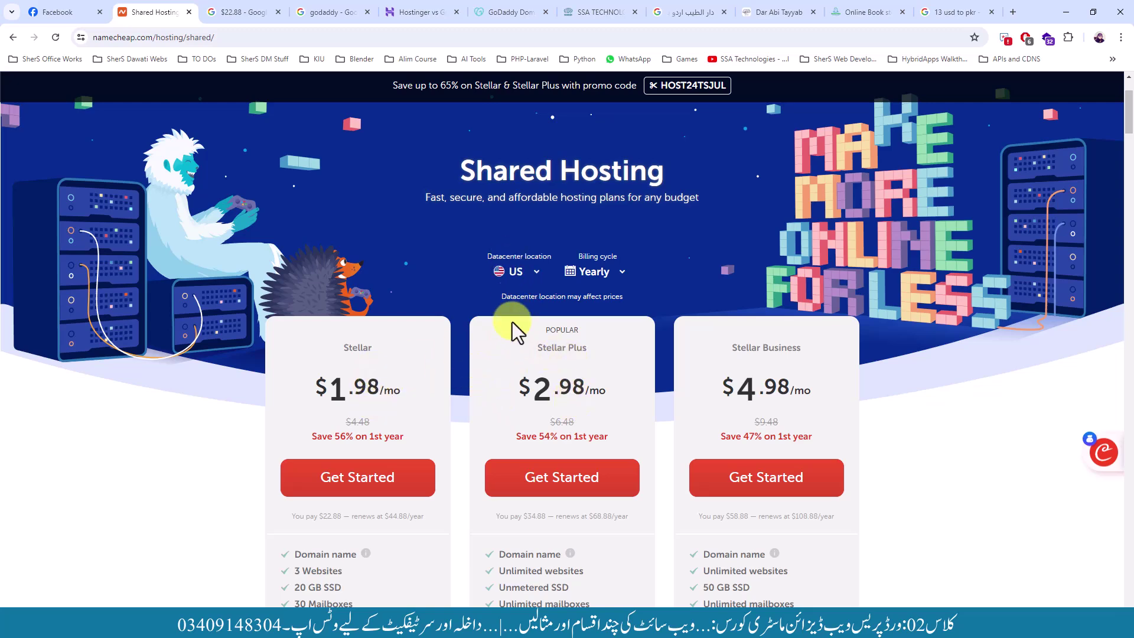
{"action": "scroll", "coordinate": [555, 368], "scroll_direction": "down", "scroll_amount": 1}
{"action": "scroll", "coordinate": [532, 375], "scroll_direction": "down", "scroll_amount": 3}
{"action": "scroll", "coordinate": [472, 367], "scroll_direction": "up", "scroll_amount": 4}
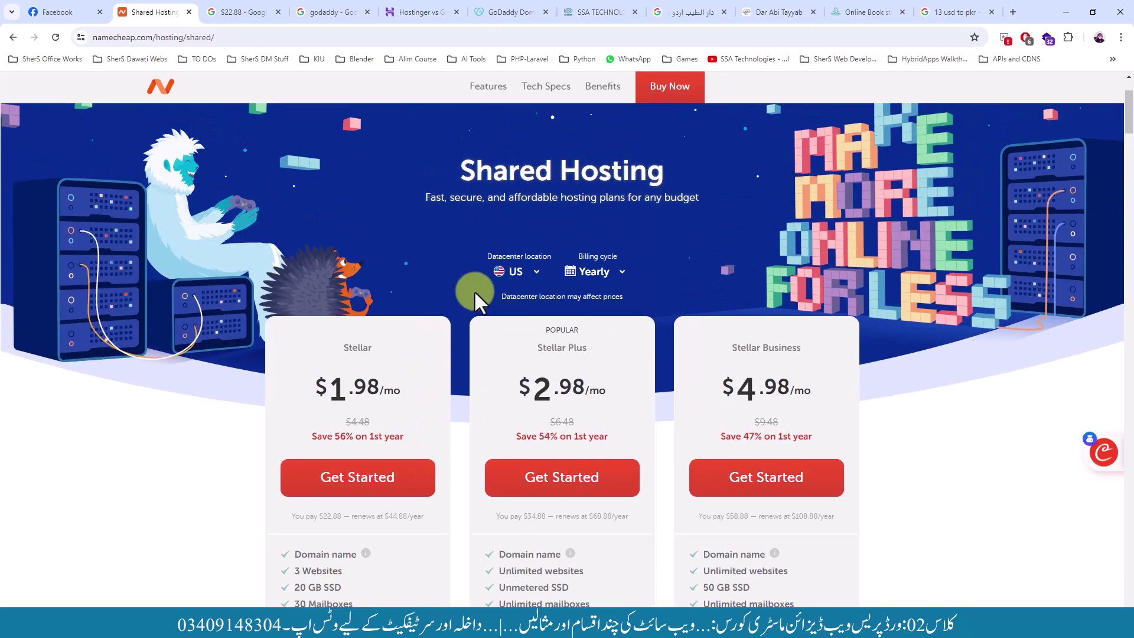
{"action": "scroll", "coordinate": [585, 294], "scroll_direction": "up", "scroll_amount": 2}
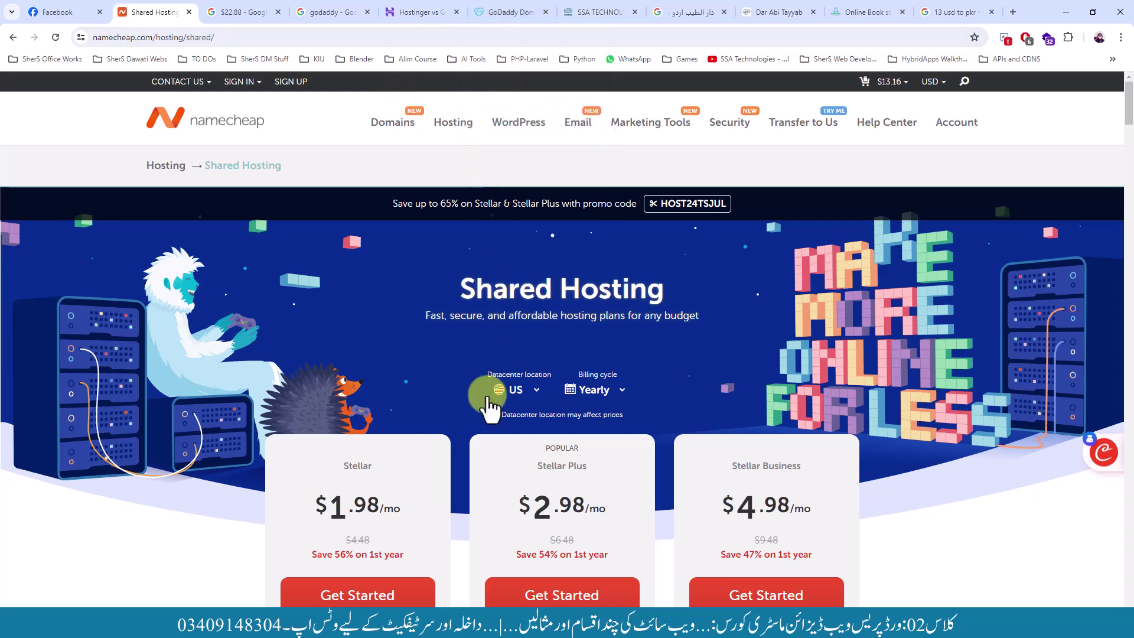
{"action": "scroll", "coordinate": [502, 396], "scroll_direction": "down", "scroll_amount": 2}
{"action": "scroll", "coordinate": [615, 420], "scroll_direction": "down", "scroll_amount": 2}
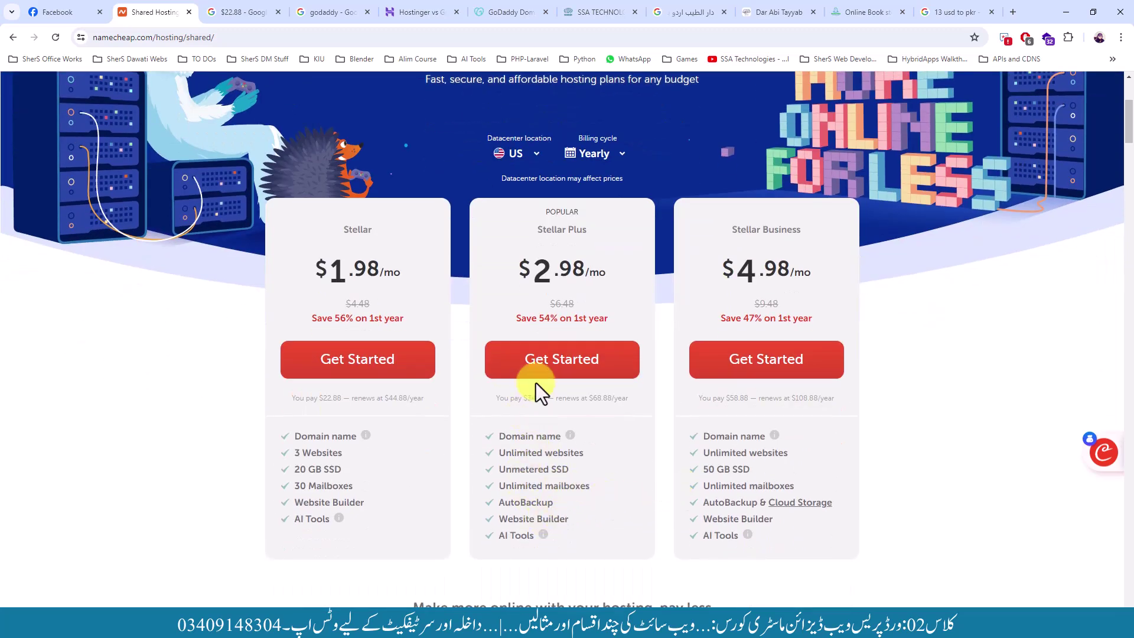
{"action": "scroll", "coordinate": [536, 382], "scroll_direction": "up", "scroll_amount": 2}
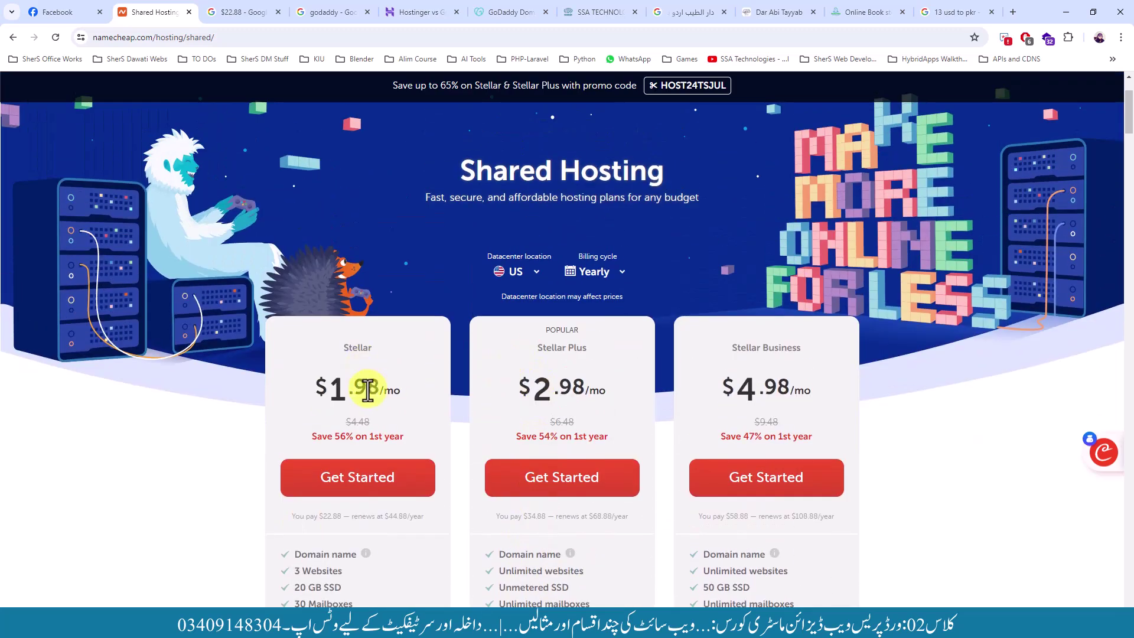
{"action": "scroll", "coordinate": [385, 381], "scroll_direction": "down", "scroll_amount": 2}
{"action": "scroll", "coordinate": [484, 434], "scroll_direction": "up", "scroll_amount": 4}
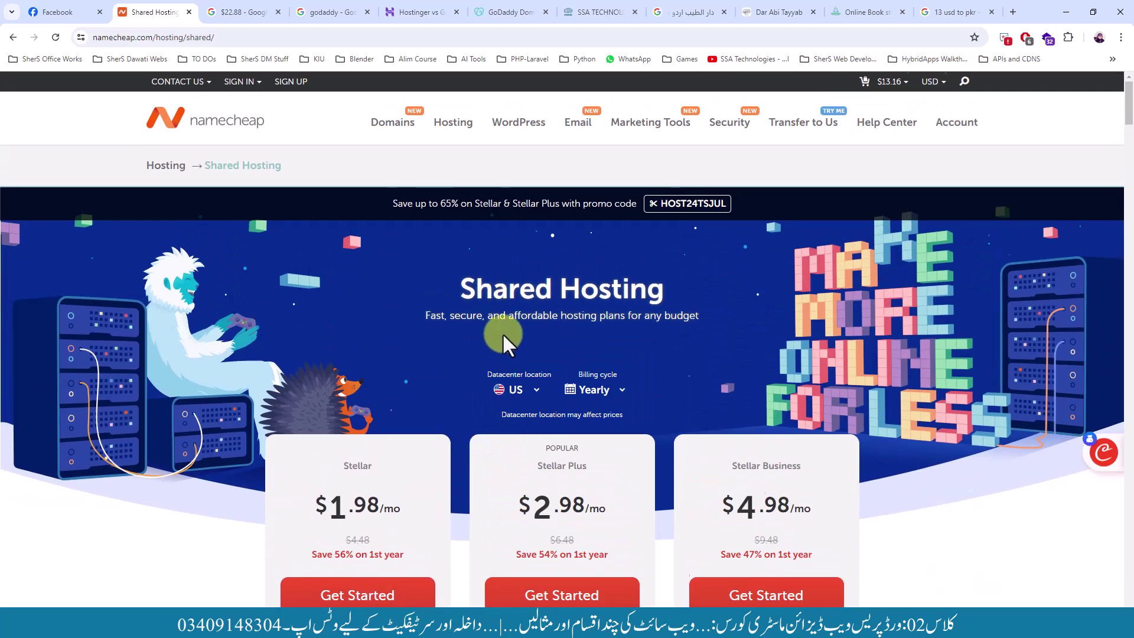
{"action": "scroll", "coordinate": [502, 333], "scroll_direction": "down", "scroll_amount": 4}
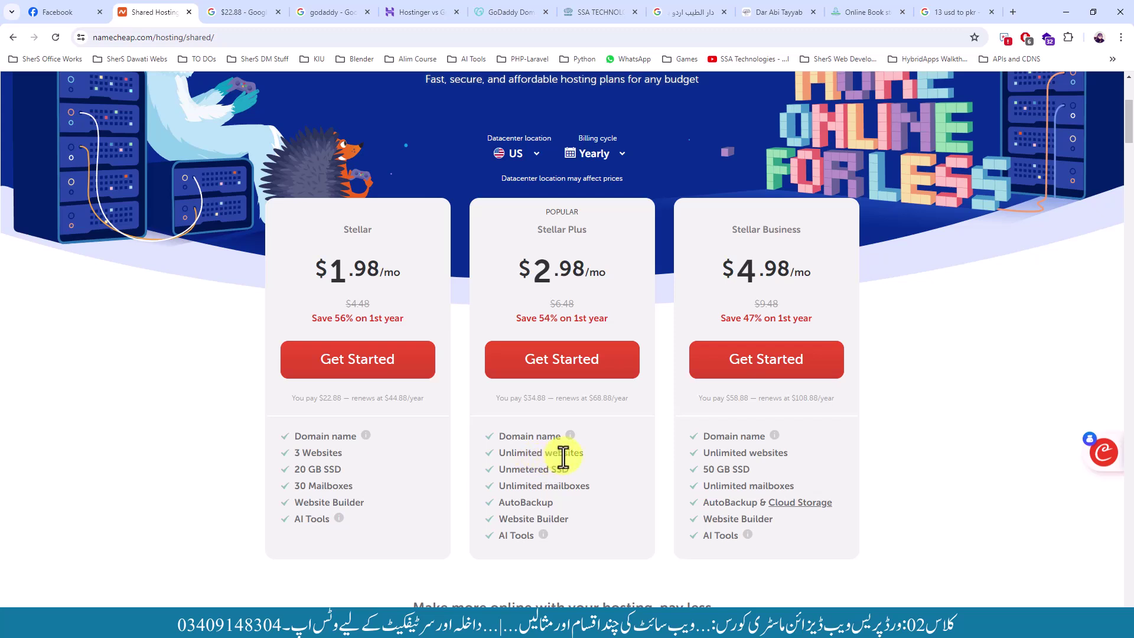
- Highlight Stellar Plus's 'Unlimited websites' feature, then move to the Hostinger vs GoDaddy page
{"action": "left_click_drag", "start_coordinate": [584, 455], "coordinate": [500, 455]}
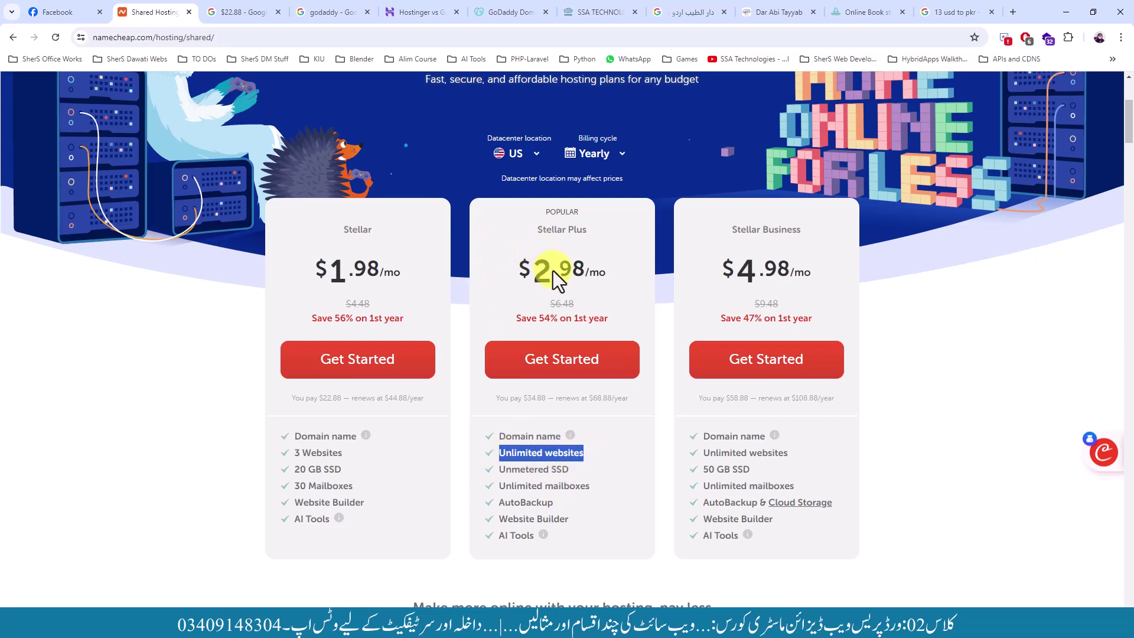
{"action": "left_click", "coordinate": [559, 341]}
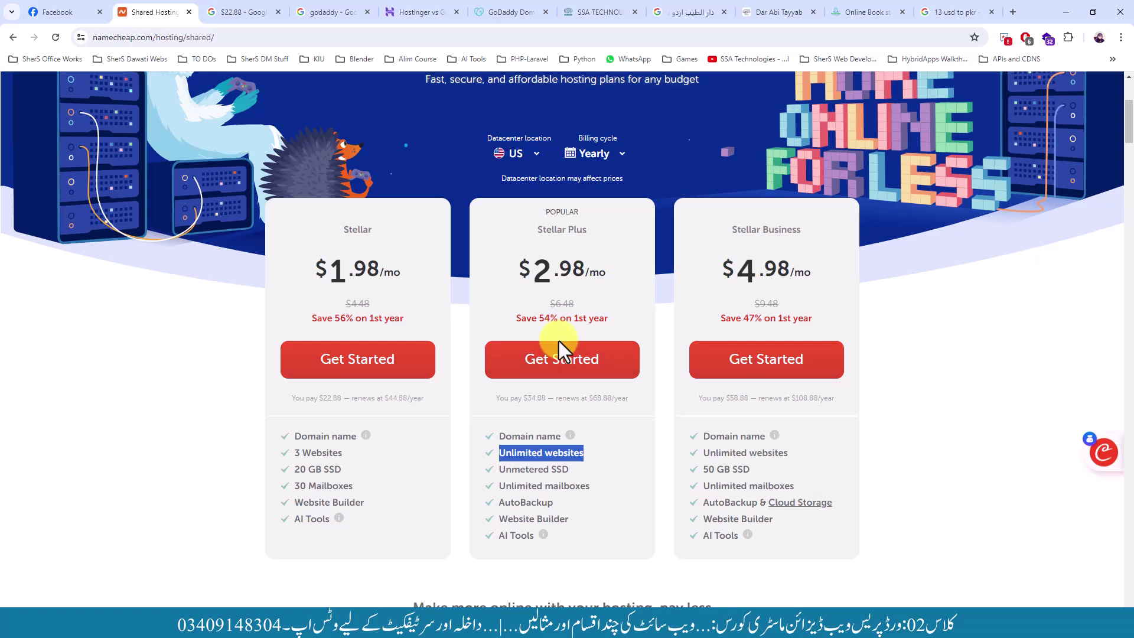
{"action": "left_click", "coordinate": [410, 17]}
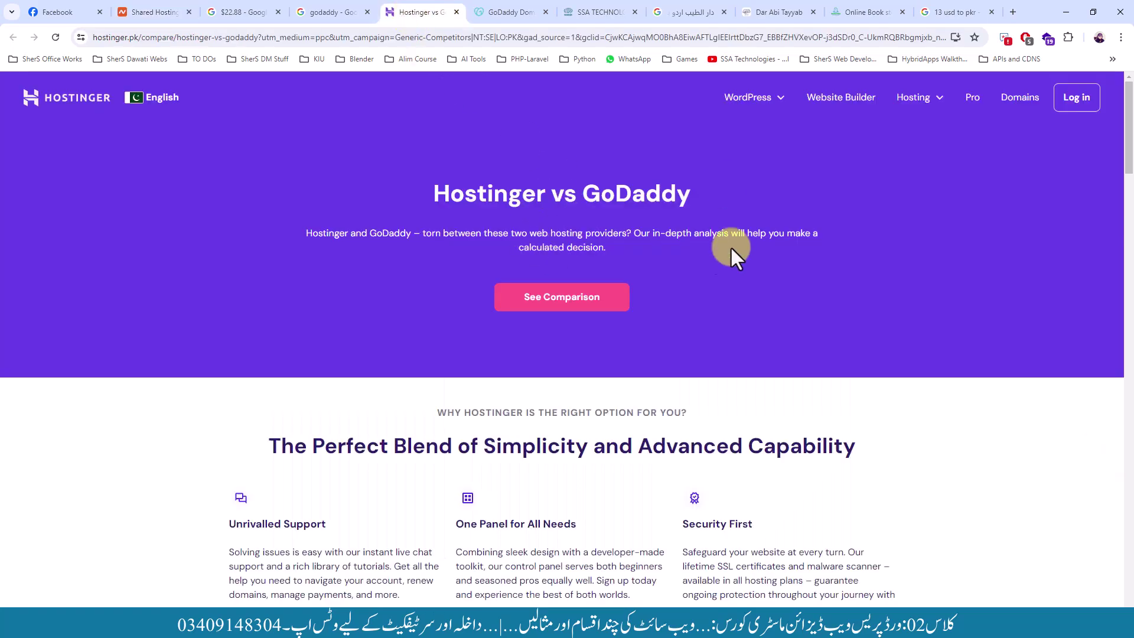